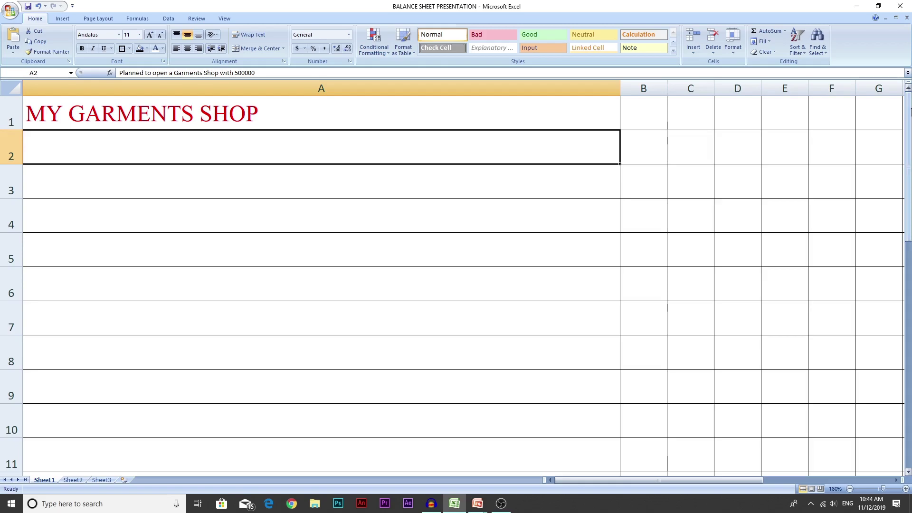
Step: Set the font colour of the white text in cells A2 and A3:B3 to Automatic (black)
left_click(162, 49)
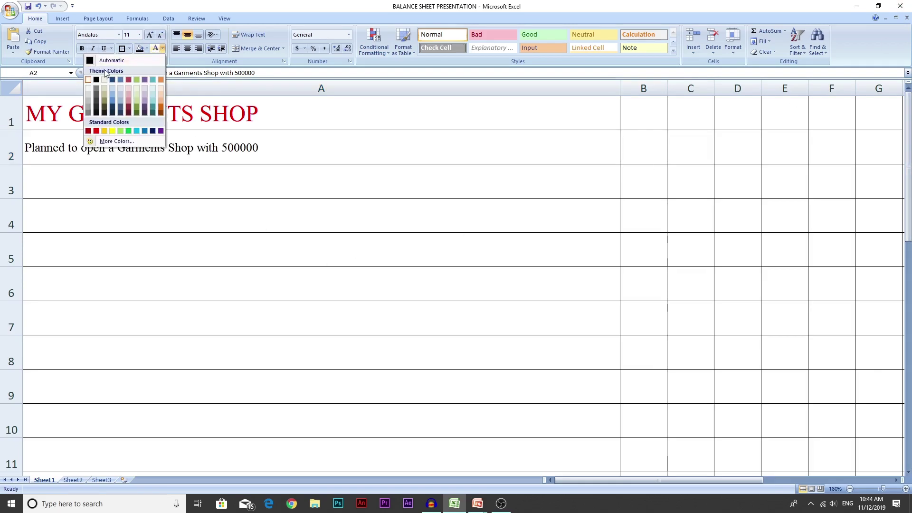
left_click(119, 62)
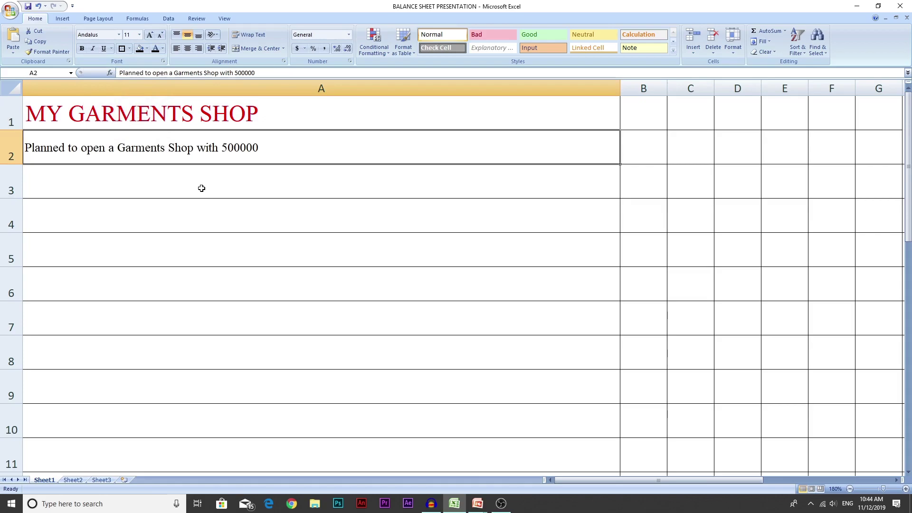
left_click(201, 189)
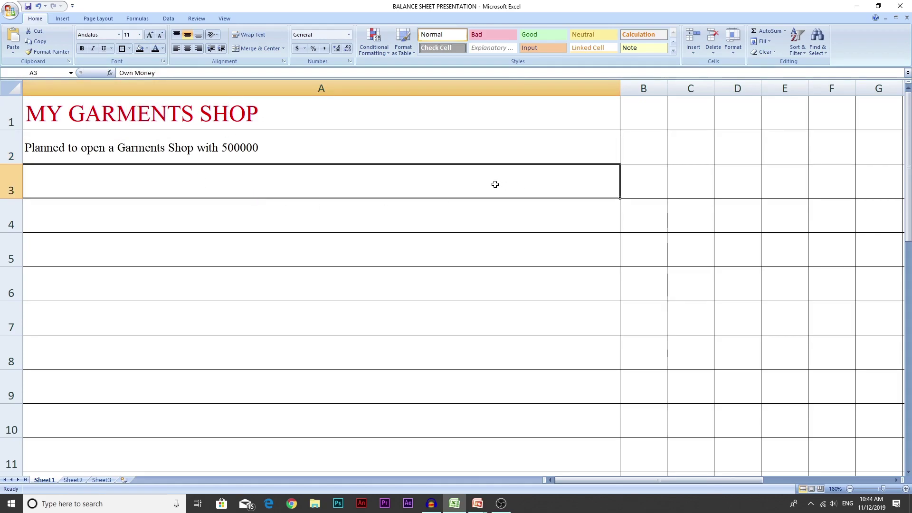
left_click_drag(501, 186, 625, 183)
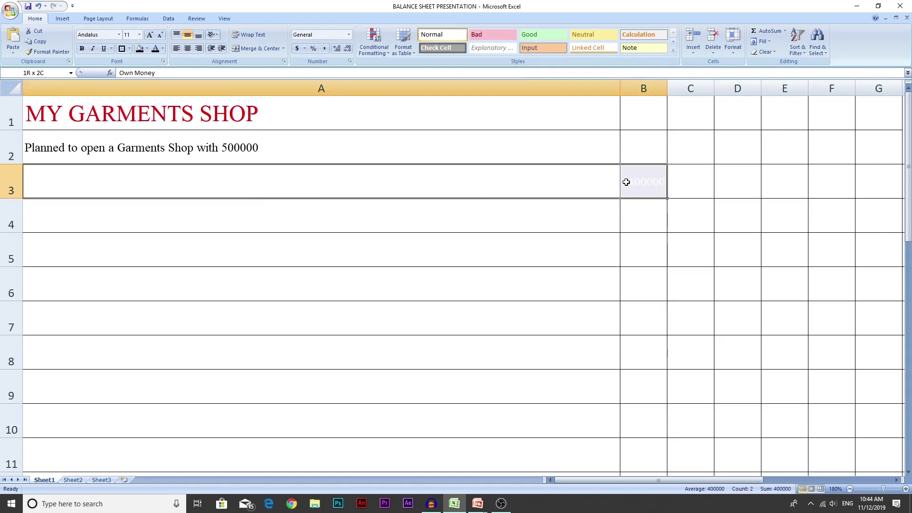
left_click(154, 48)
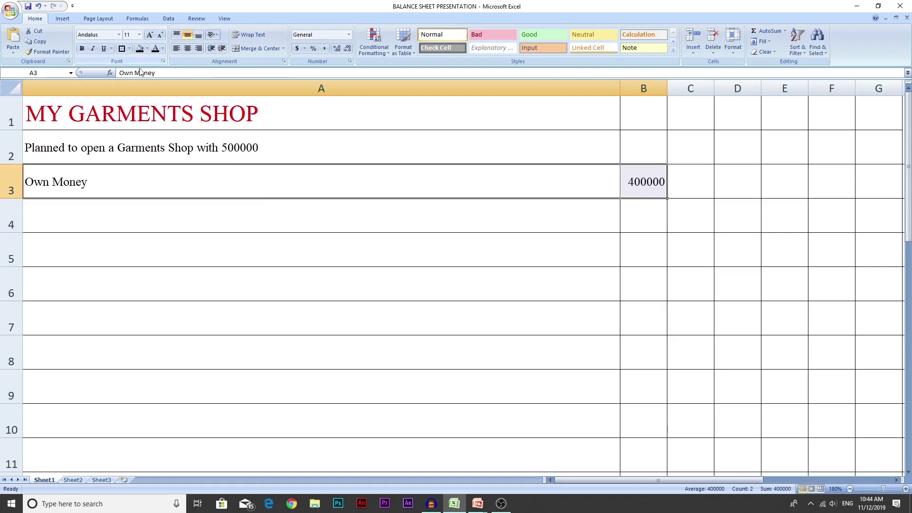
Step: Apply the black font colour to the borrowed-money entry in A4:B4 and the bank-deposit entry in A5:B5
left_click(101, 221)
left_click_drag(102, 221, 631, 221)
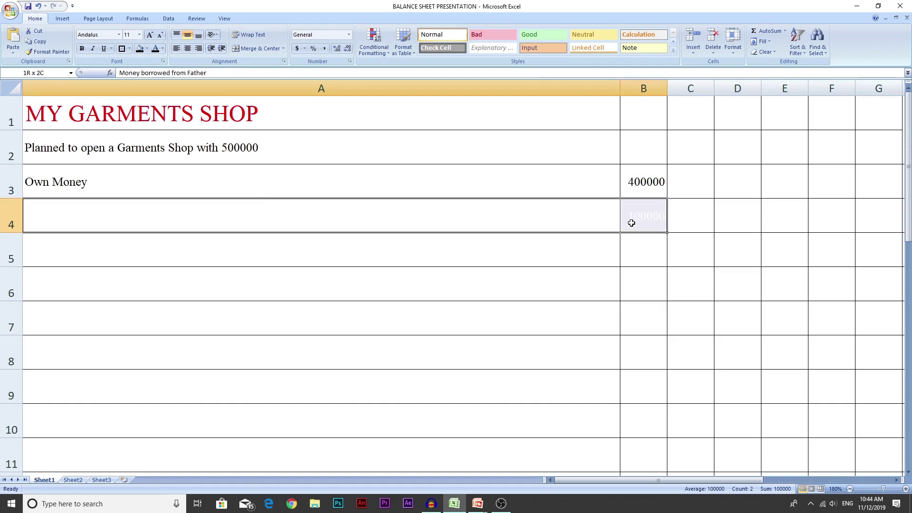
left_click(155, 48)
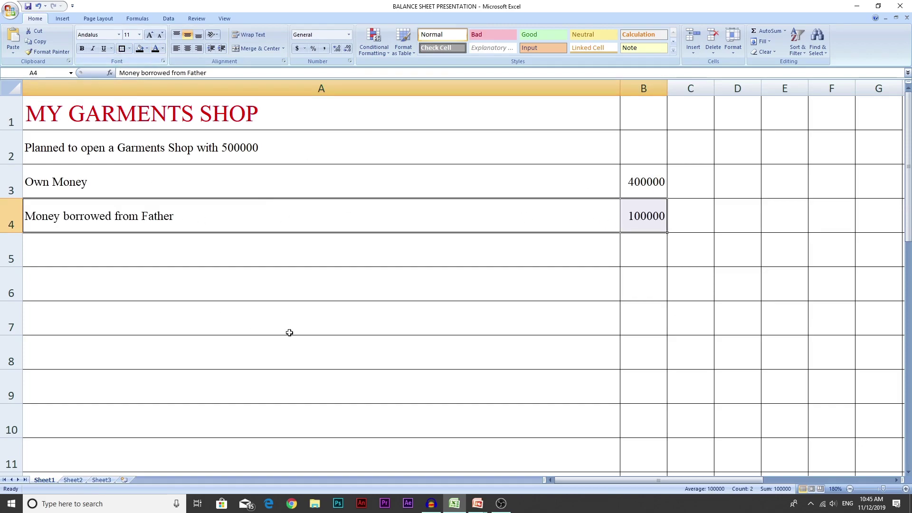
left_click(229, 257)
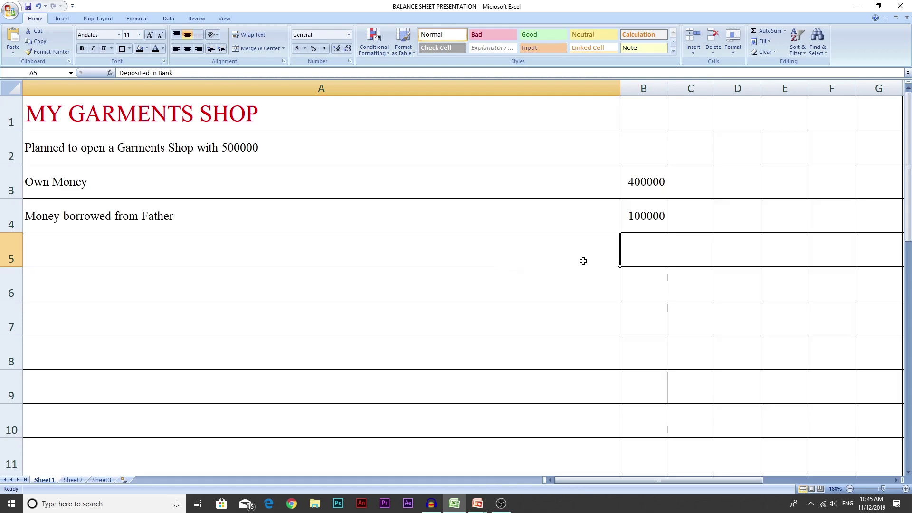
left_click_drag(590, 257, 651, 252)
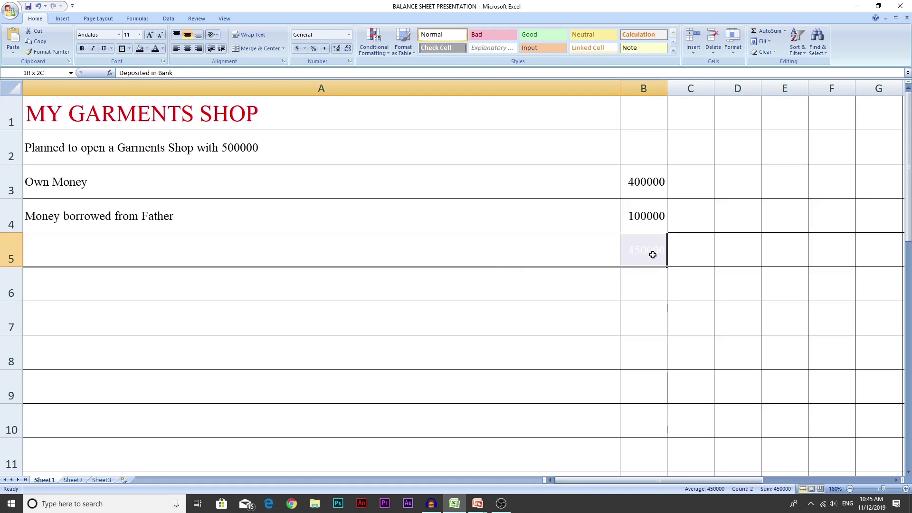
left_click(154, 49)
Step: Reveal the cash entry in A6:B6 and the shop-rent text in A7 by colouring their text black
left_click(116, 273)
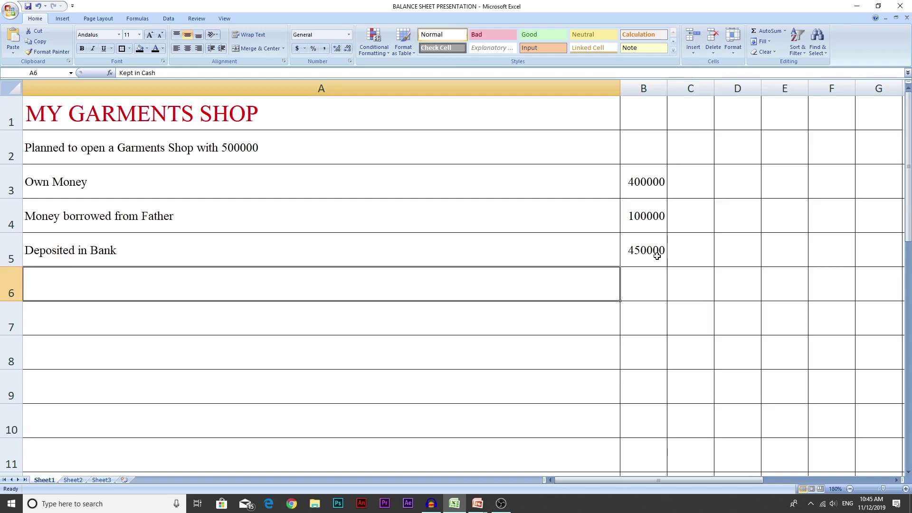
left_click_drag(338, 285, 644, 292)
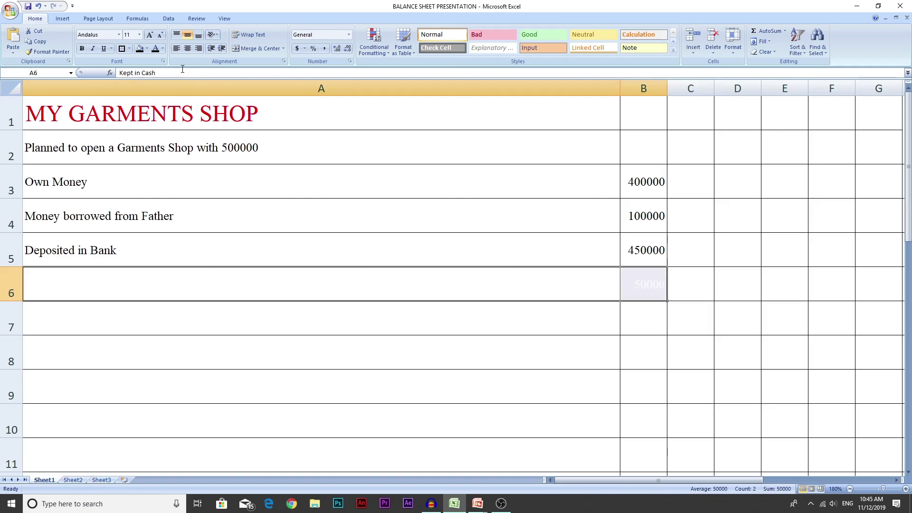
left_click(155, 48)
left_click(144, 327)
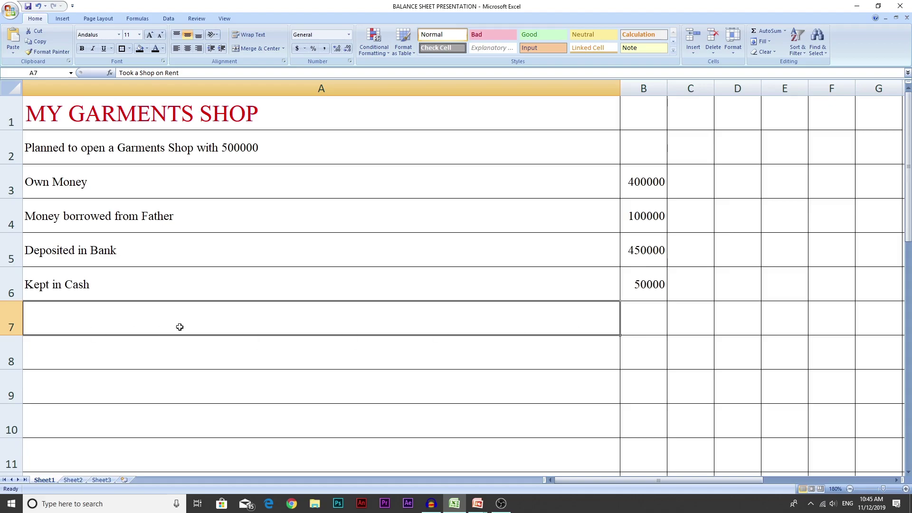
left_click(155, 49)
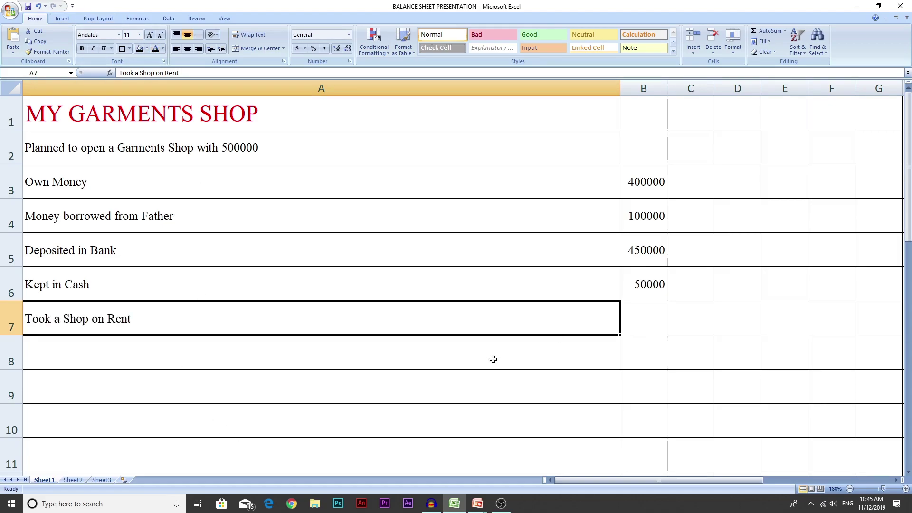
Step: Colour the text black in the security-deposit entry in A8:B8 and its matching bank deduction in C5
left_click(425, 355)
left_click_drag(425, 356, 636, 353)
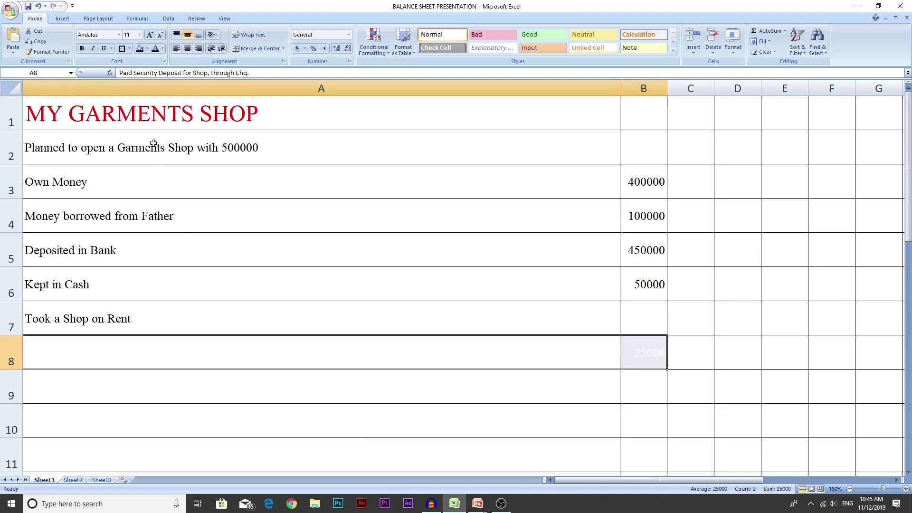
left_click(155, 48)
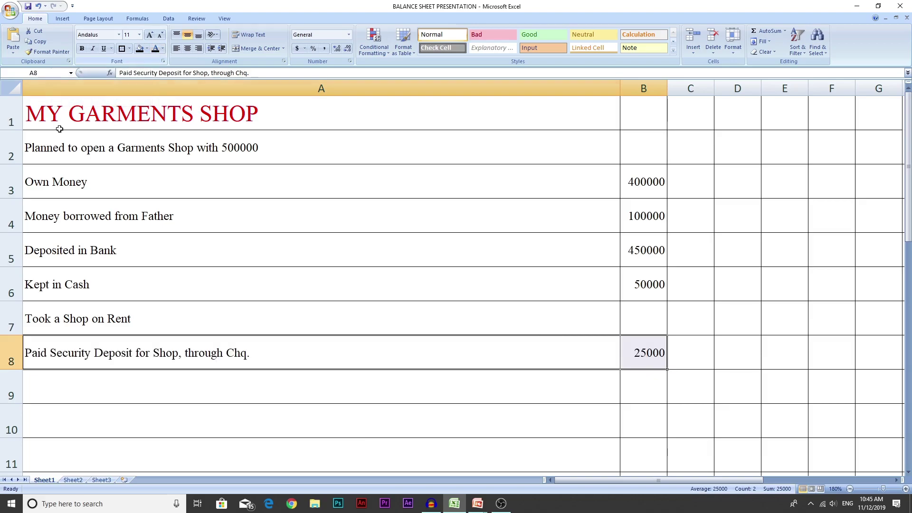
left_click(113, 348)
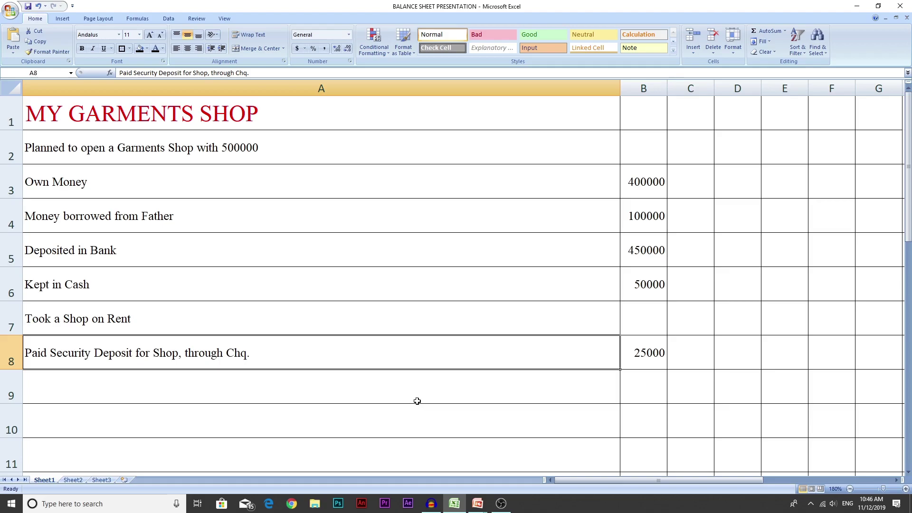
left_click(651, 352)
left_click(686, 260)
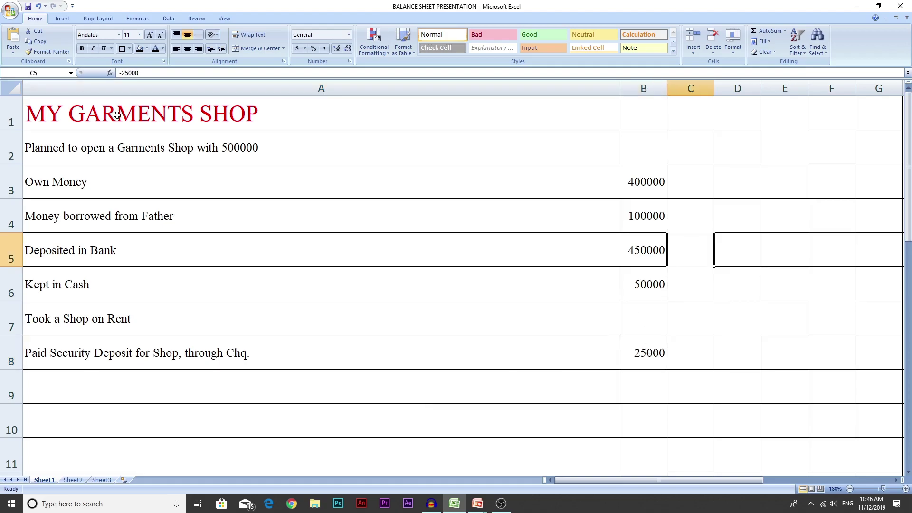
left_click(155, 48)
Step: Colour the text black in the furniture and computer entry in A9:B9 and its bank deduction in D5
left_click_drag(162, 388, 642, 384)
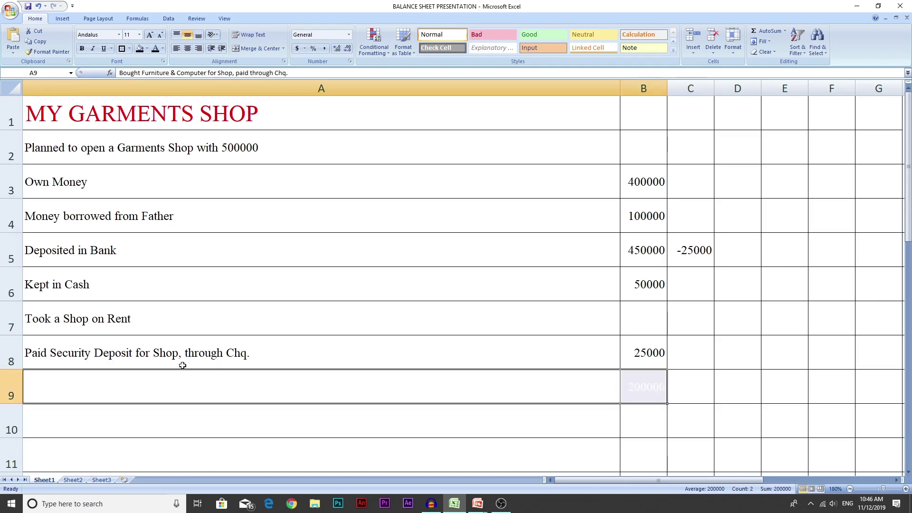
left_click(154, 50)
left_click(337, 388)
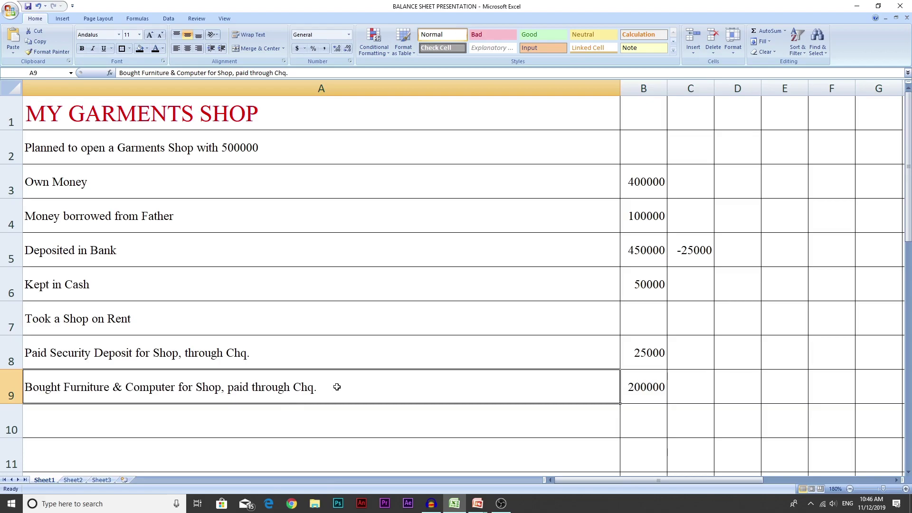
left_click(646, 392)
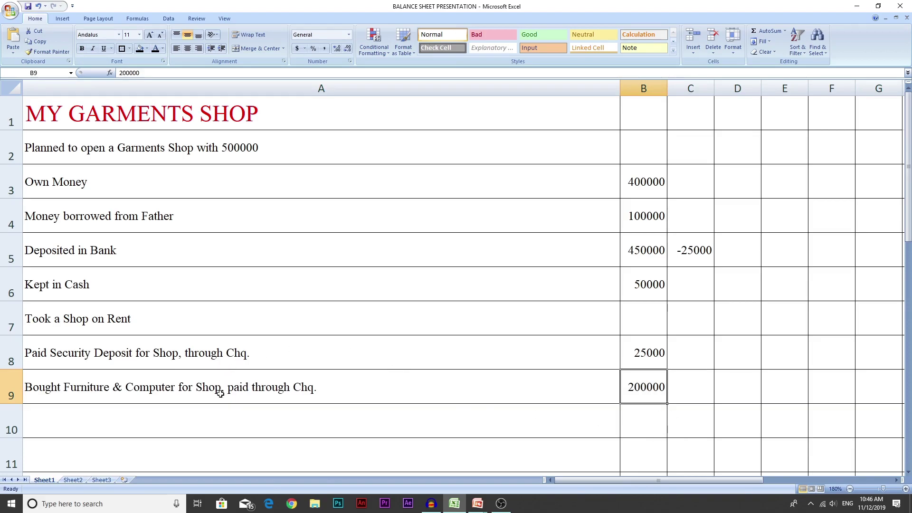
left_click(544, 393)
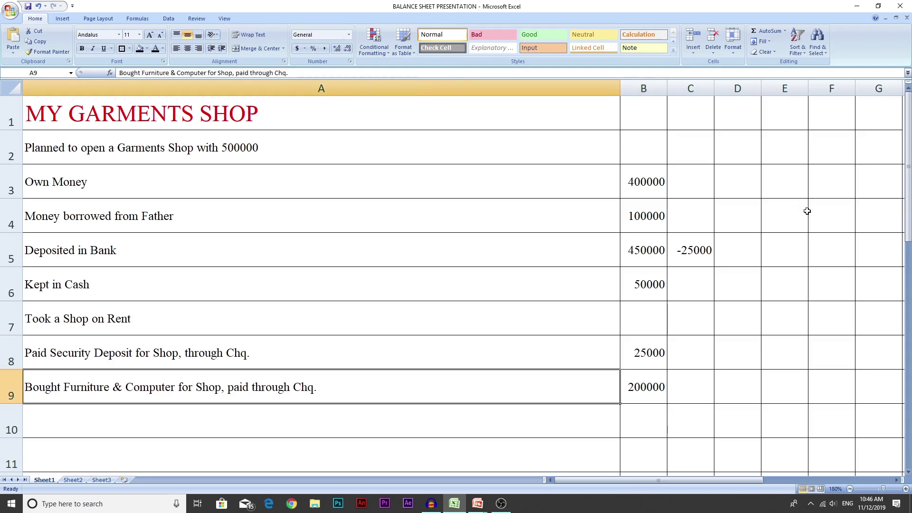
left_click(727, 256)
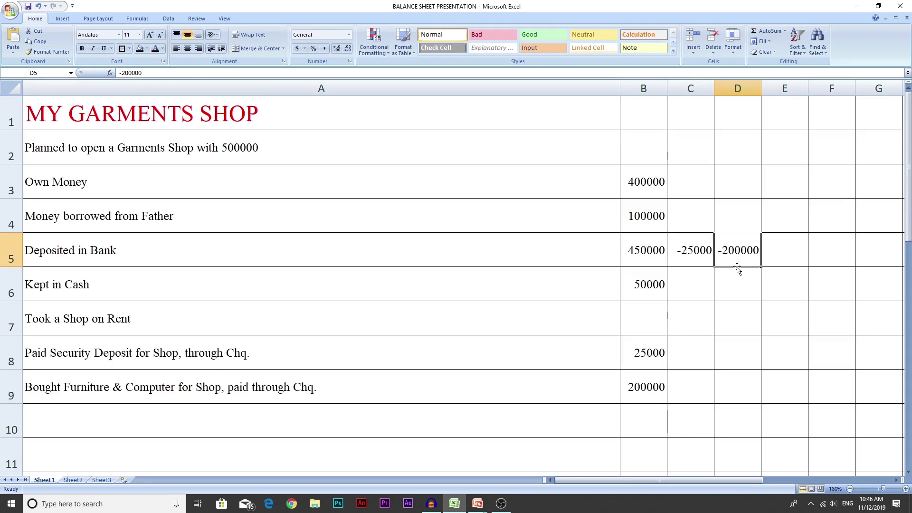
Step: Colour the text black in the cleaning and whitewash entry in A10:B10 and its cash deduction in C6
left_click(183, 424)
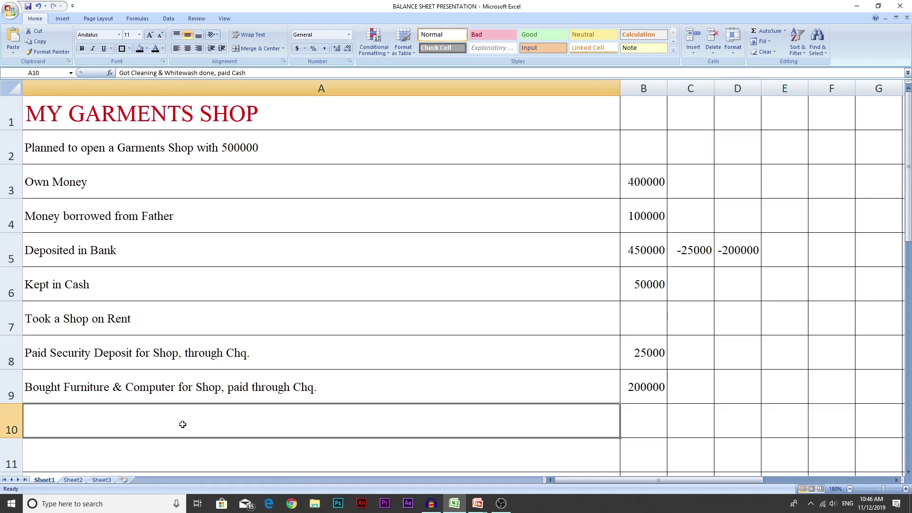
left_click_drag(182, 424, 637, 421)
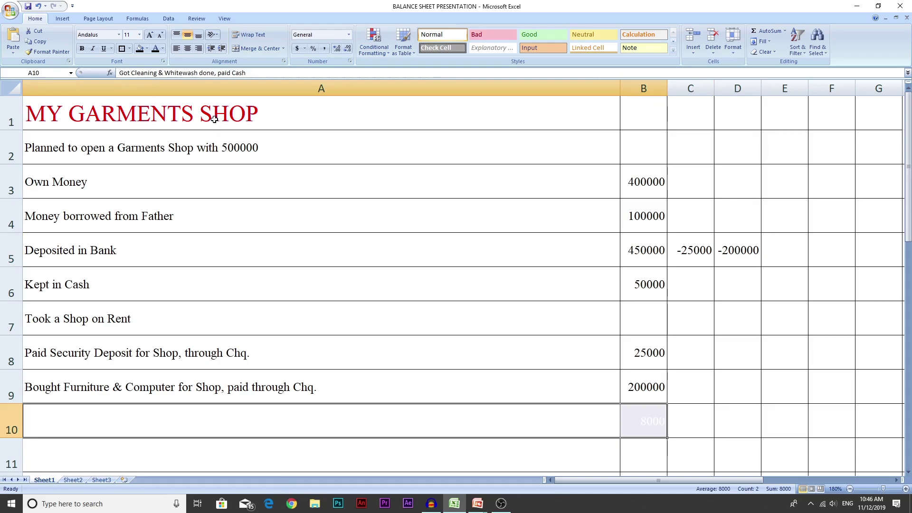
left_click(636, 427)
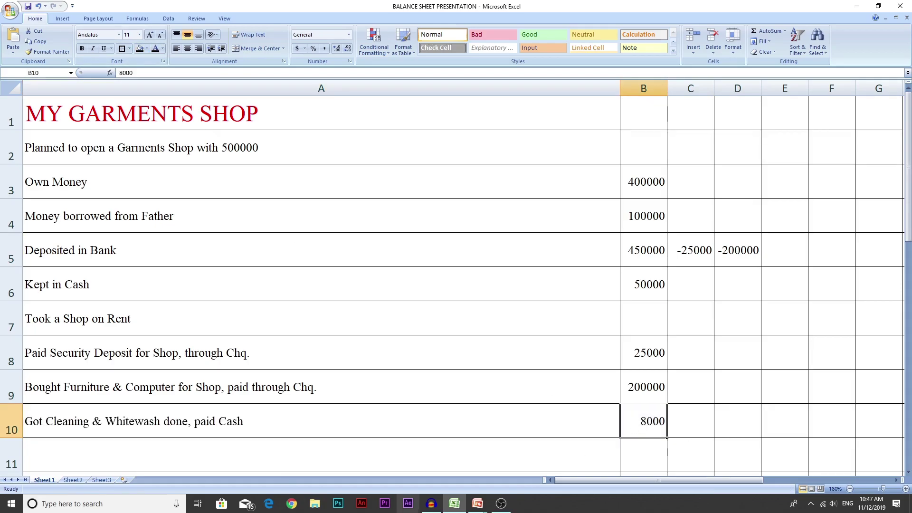
left_click(260, 422)
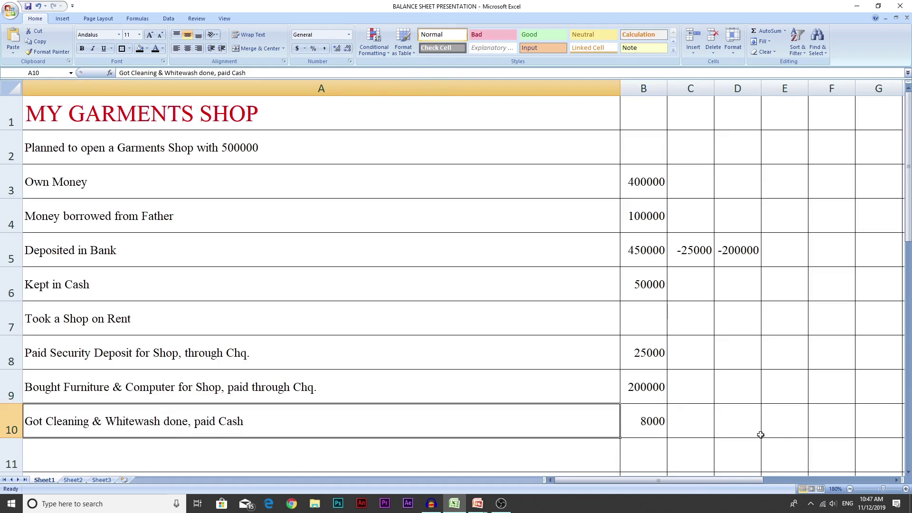
left_click(701, 290)
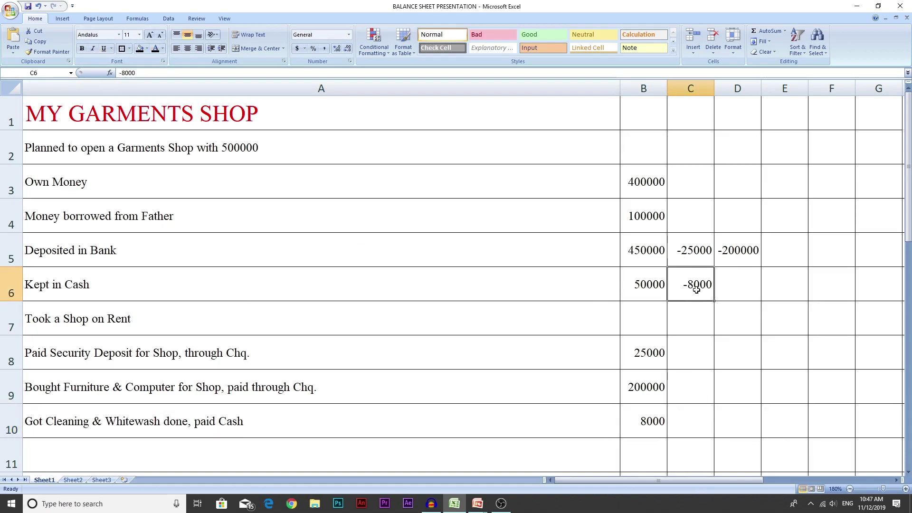
Step: Apply the black font colour to the garments-purchased entry in A11:B11
left_click(93, 455)
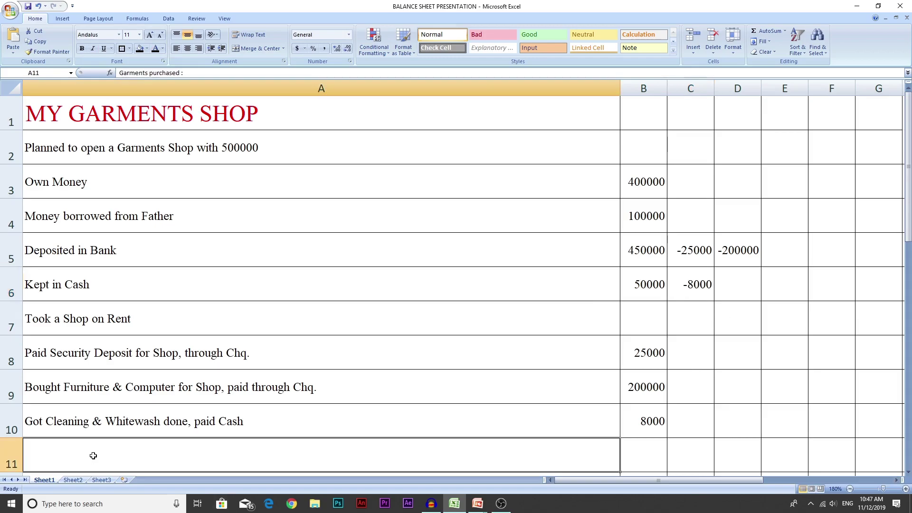
left_click_drag(93, 456, 644, 451)
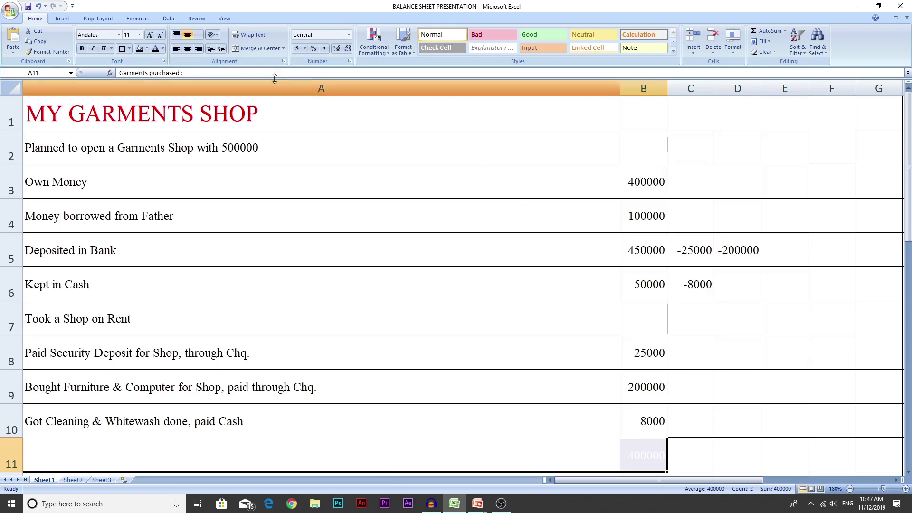
left_click(156, 48)
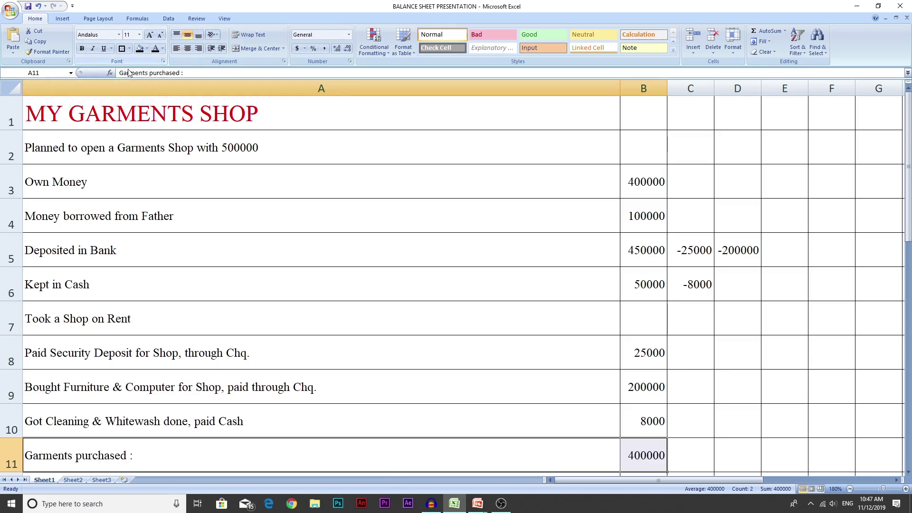
Step: Apply the black font colour to the on-credit supplier entry in A12:B12
left_click(908, 474)
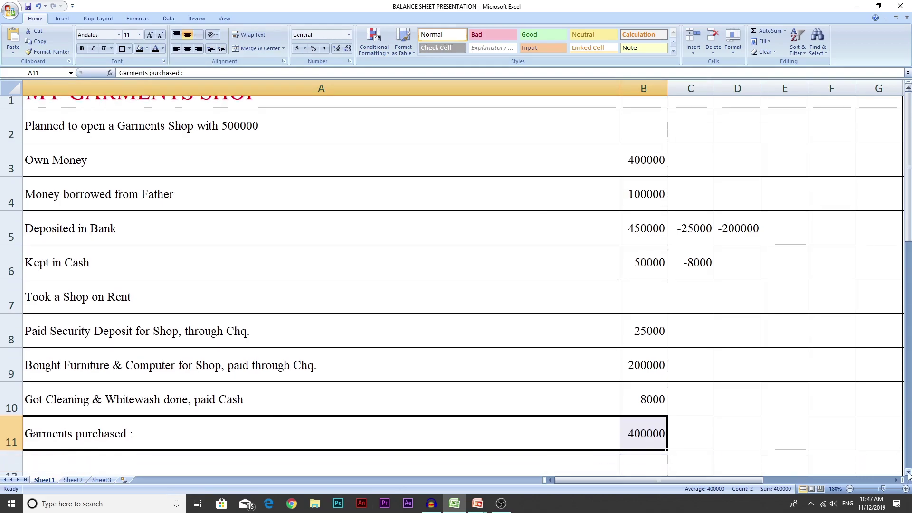
left_click(908, 474)
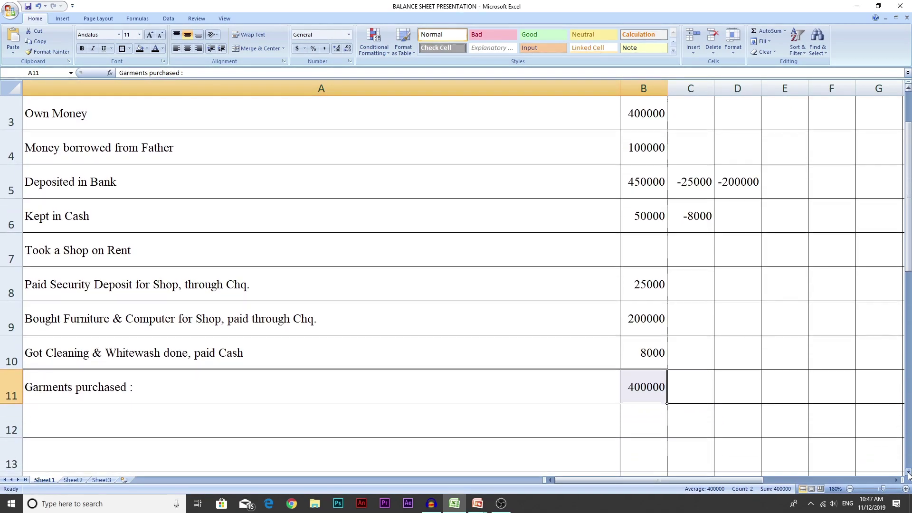
left_click(293, 421)
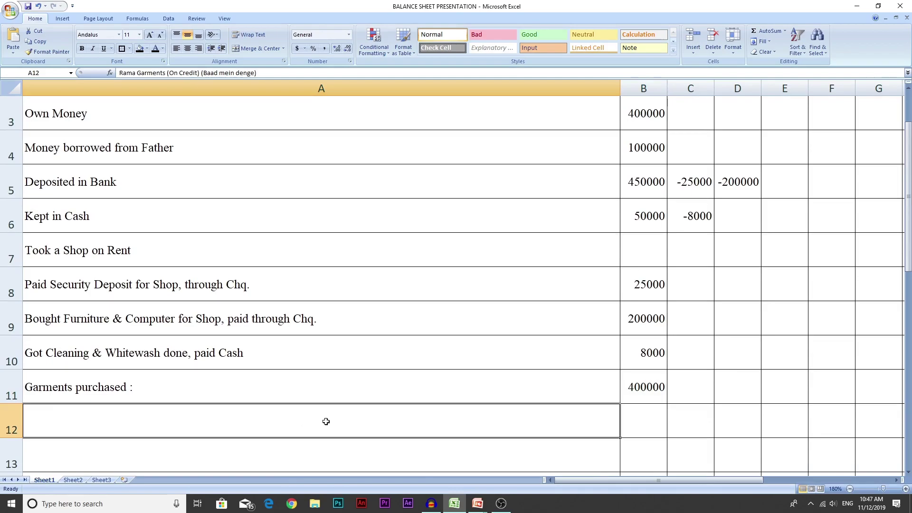
left_click_drag(326, 421, 656, 413)
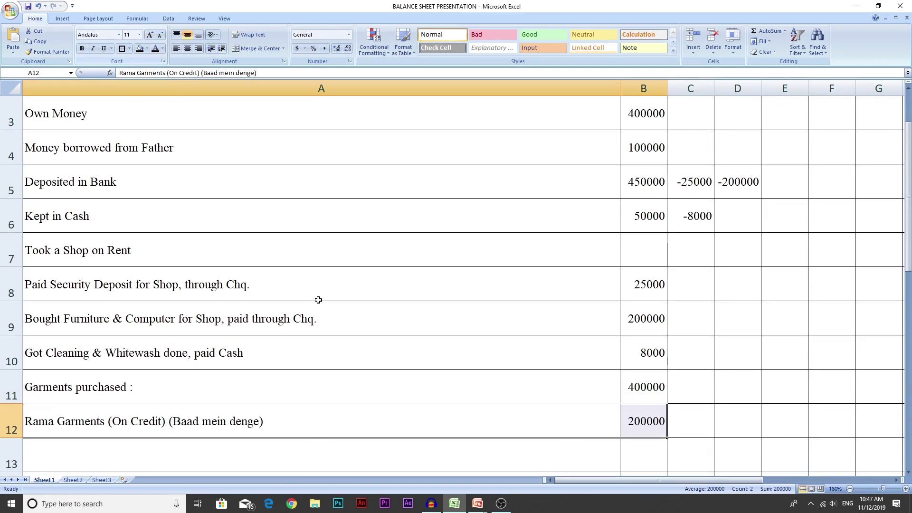
left_click(114, 413)
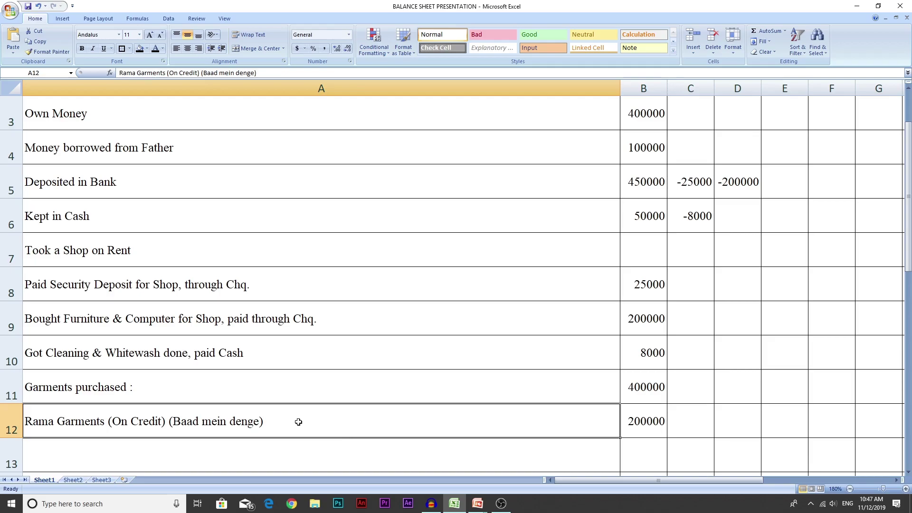
Step: Colour the text black in the Mohd. Textiles cheque purchase entry in A13:B13
left_click(641, 428)
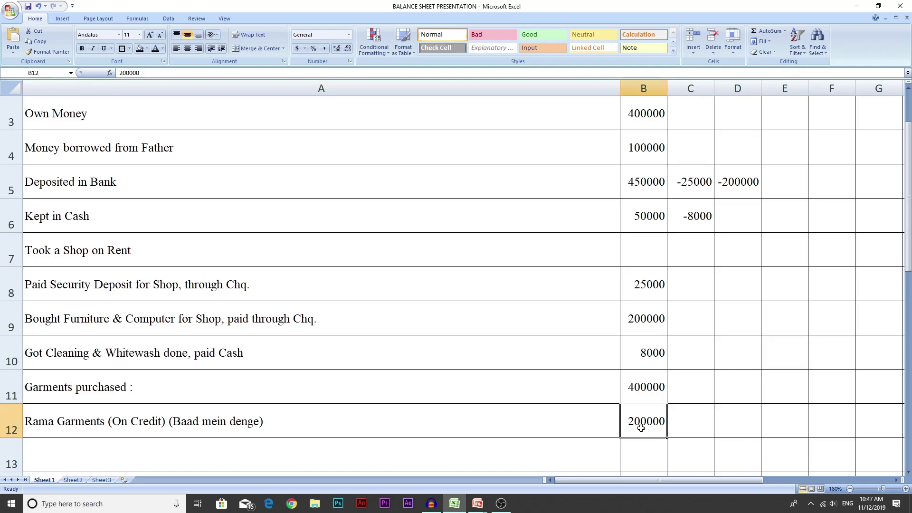
left_click(538, 412)
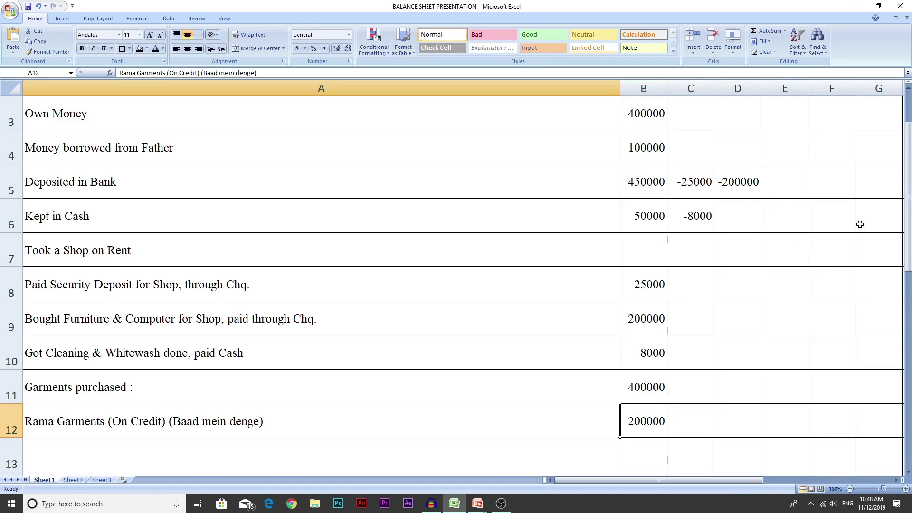
left_click(166, 457)
left_click_drag(166, 457, 634, 467)
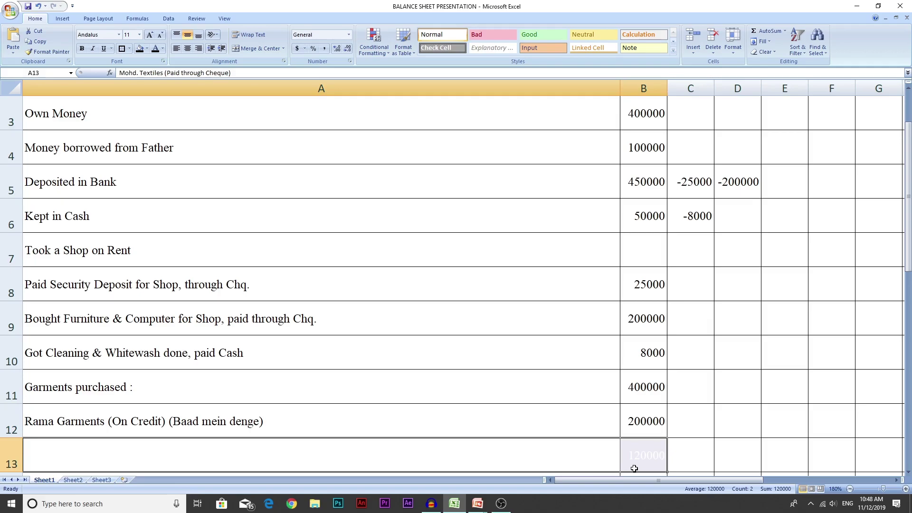
left_click(156, 51)
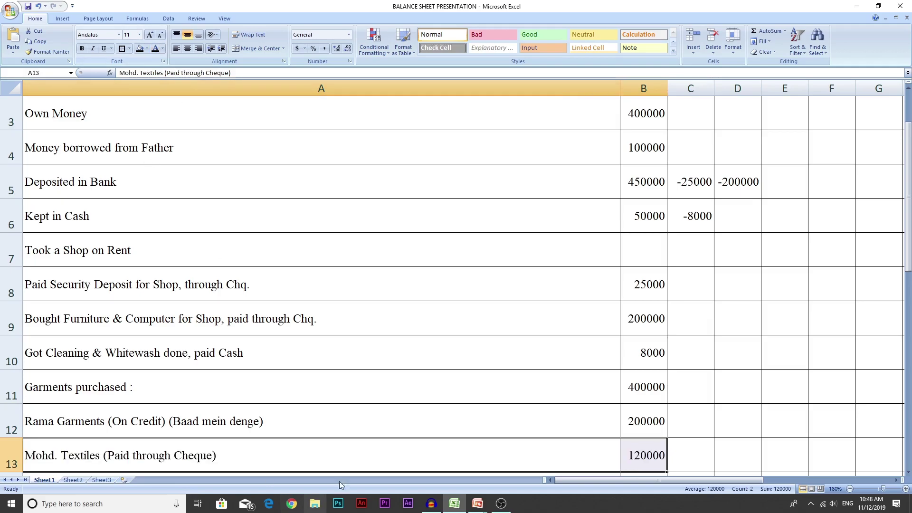
left_click(648, 464)
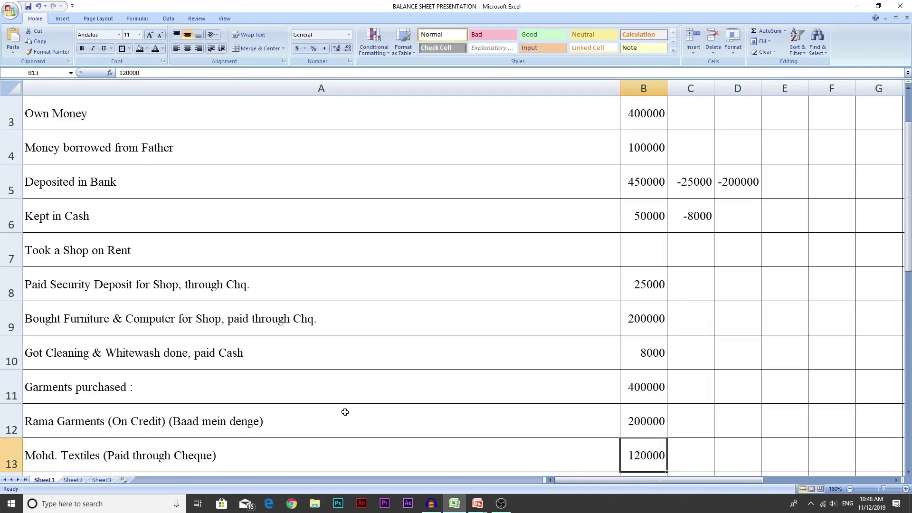
Step: Apply the black font colour to the third bank deduction in E5 of the Deposited in Bank row
scroll(338, 416, "down", 1)
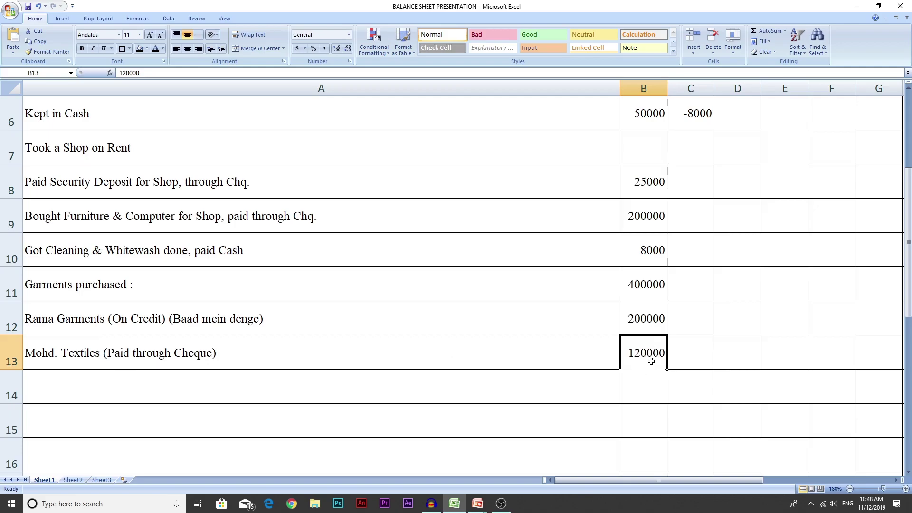
scroll(651, 363, "up", 1)
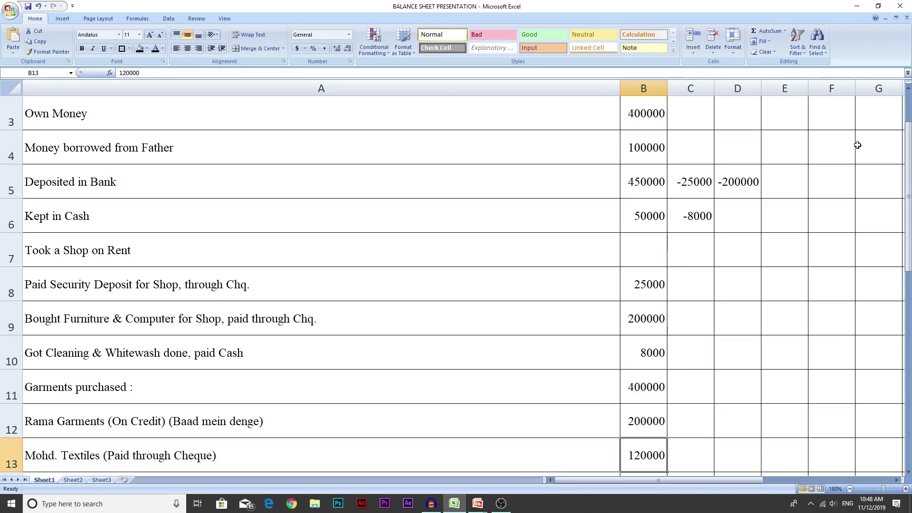
left_click(791, 181)
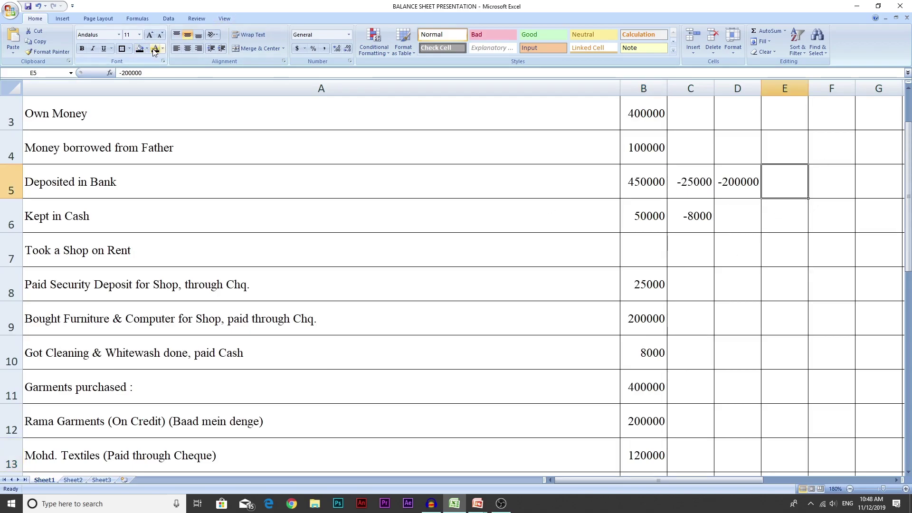
type("-200000")
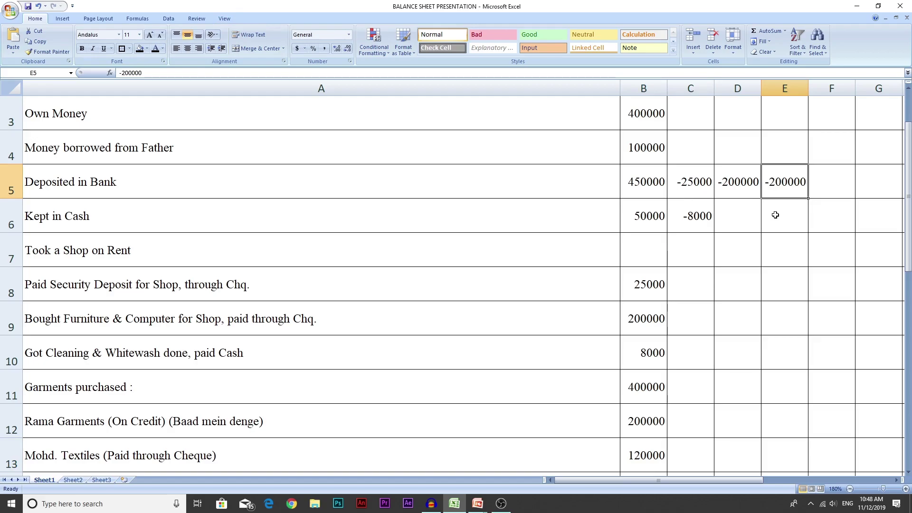
Step: Colour the text black in the Super Clothing cheque purchase entry in A14:B14
scroll(791, 273, "down", 1)
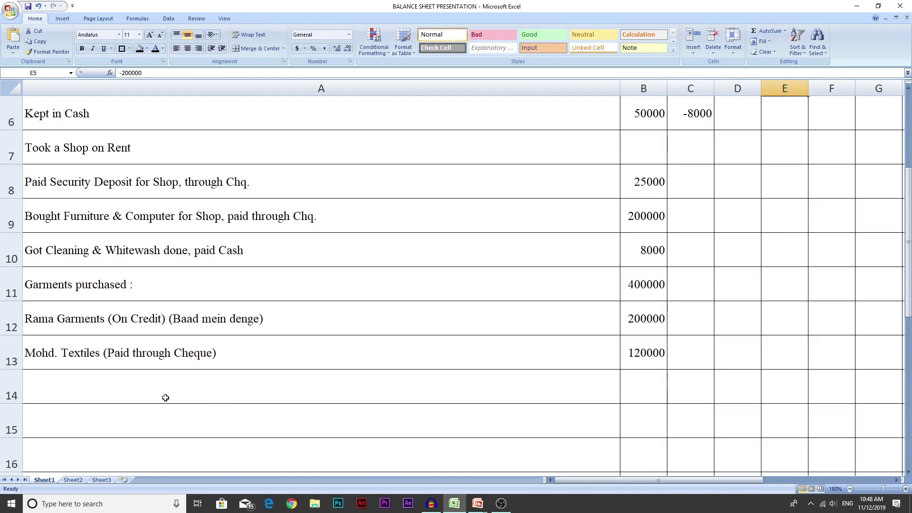
left_click_drag(151, 389, 633, 388)
left_click(155, 48)
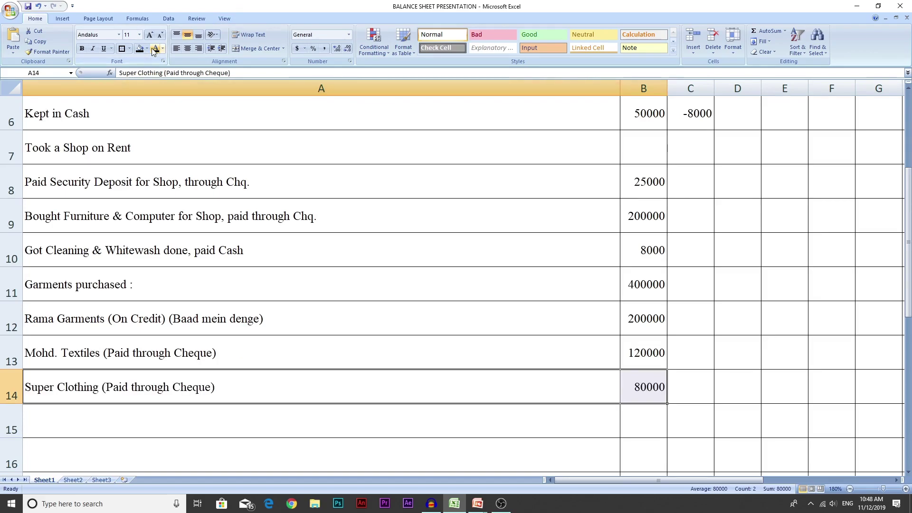
Step: Compare the two cheque purchase amounts in B13 and B14 with the bank deduction in E5
left_click(639, 386)
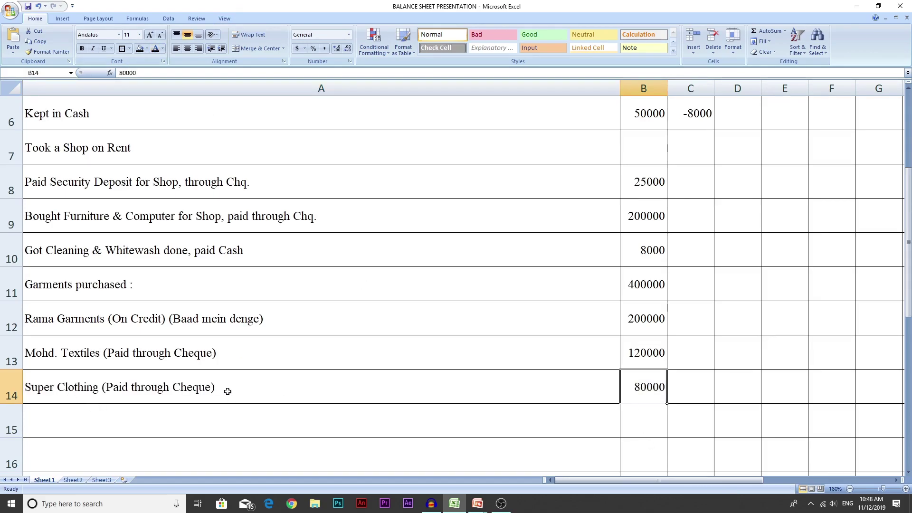
left_click(657, 353)
left_click(651, 392)
left_click(650, 349)
left_click(646, 388)
scroll(656, 408, "up", 1)
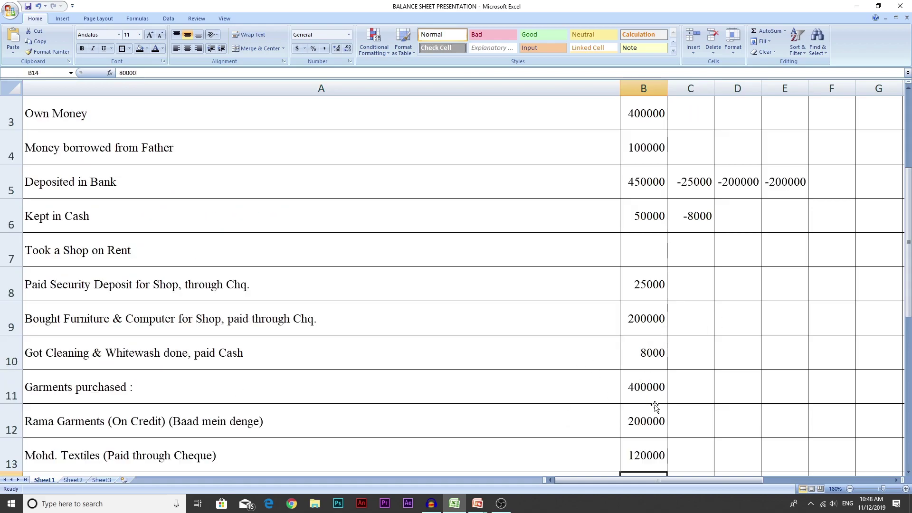
left_click(784, 183)
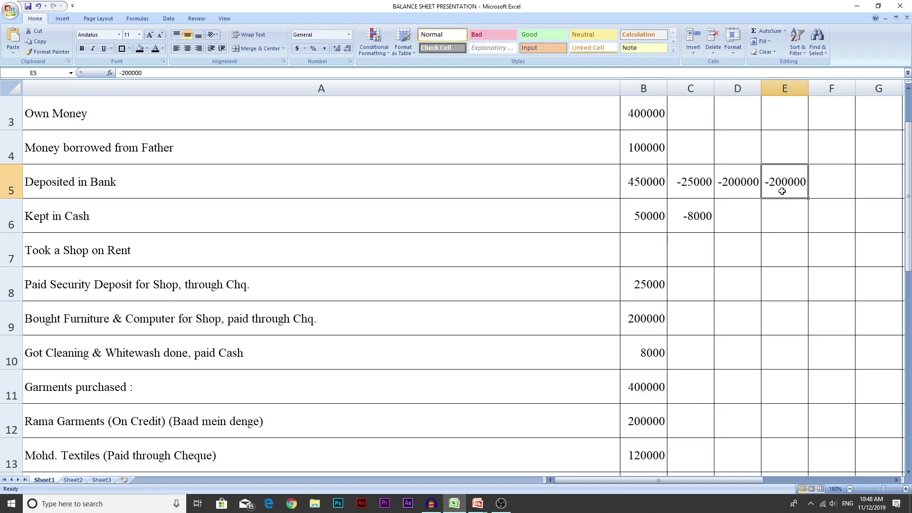
Step: Colour the text black in the Total Stock entry in A15:B15
scroll(565, 330, "down", 1)
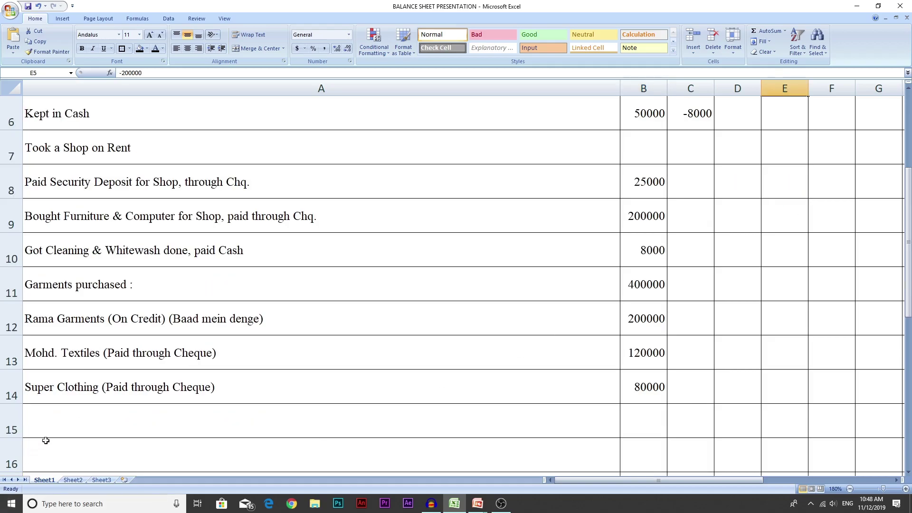
left_click(69, 407)
left_click_drag(72, 410, 636, 424)
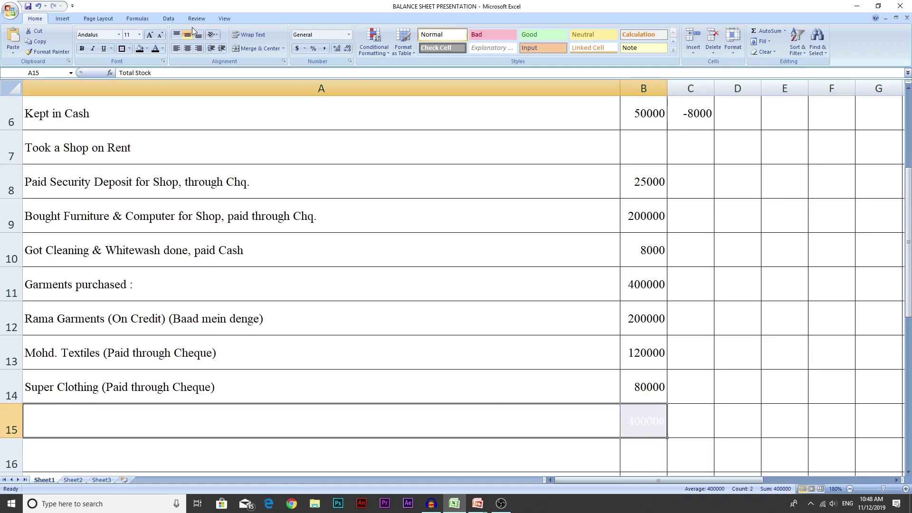
left_click(155, 49)
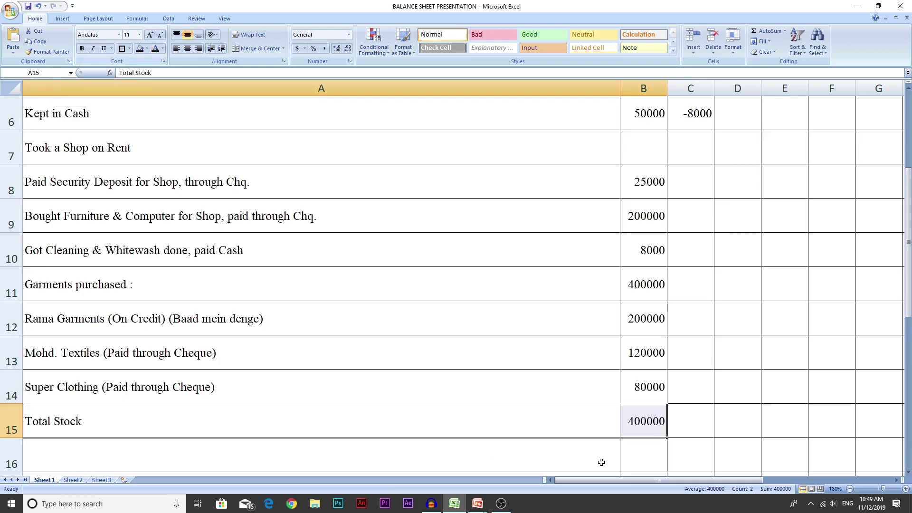
Step: Review the supplier purchases in rows 12 to 14 against the garments purchased, the bank deduction in E5 and the Total Stock amount
left_click(650, 424)
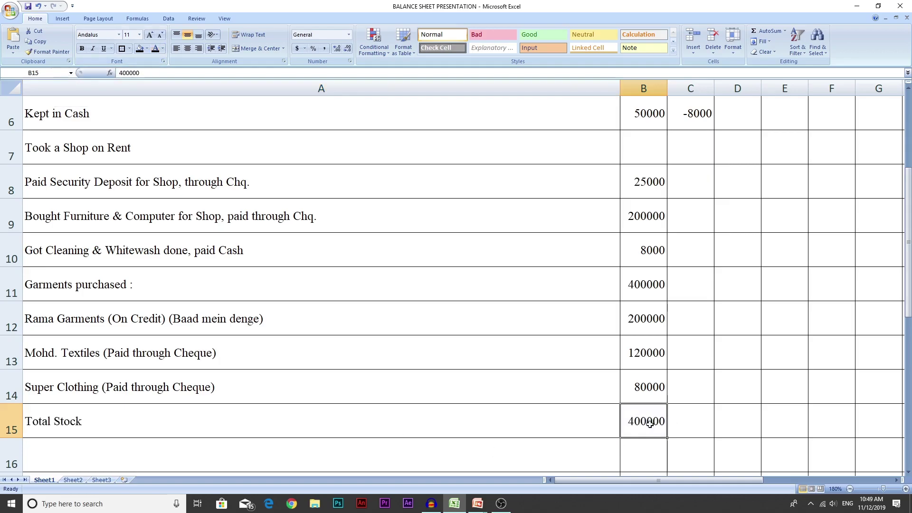
left_click(646, 285)
left_click(654, 322)
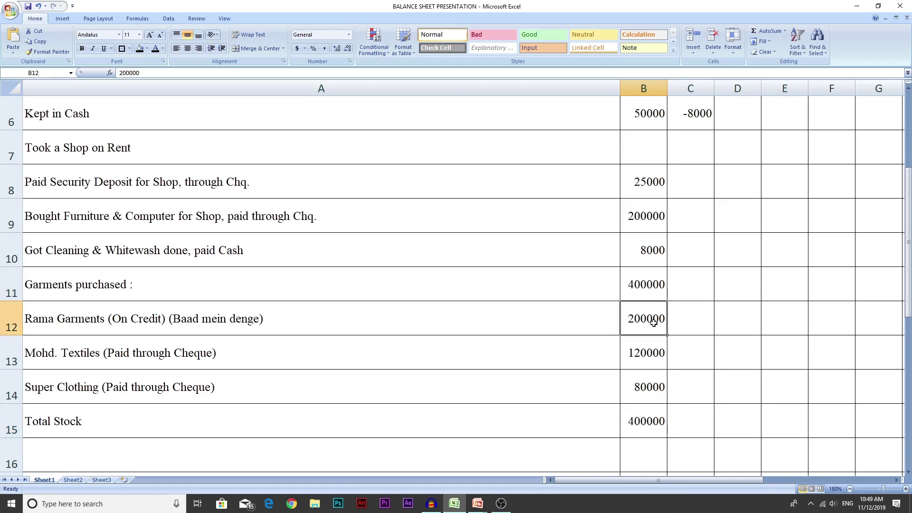
left_click(312, 323)
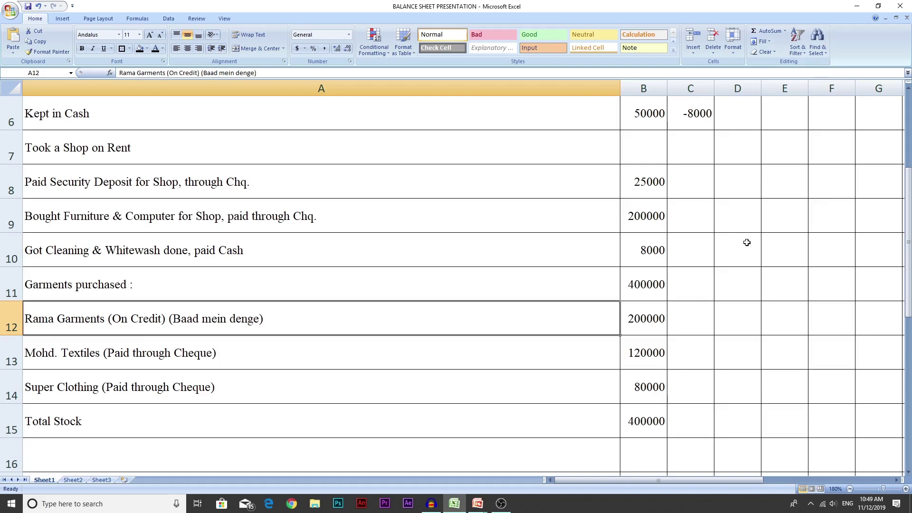
left_click(260, 349)
left_click(649, 357)
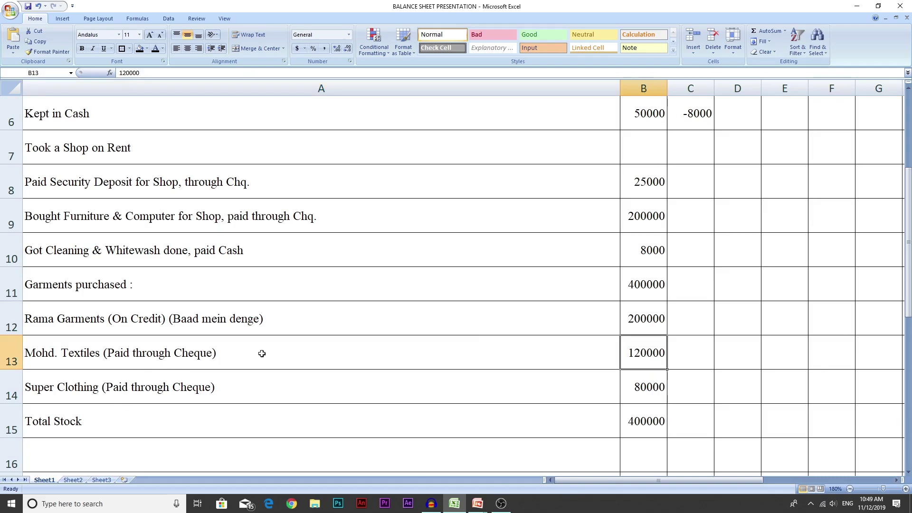
left_click(217, 386)
left_click(636, 389)
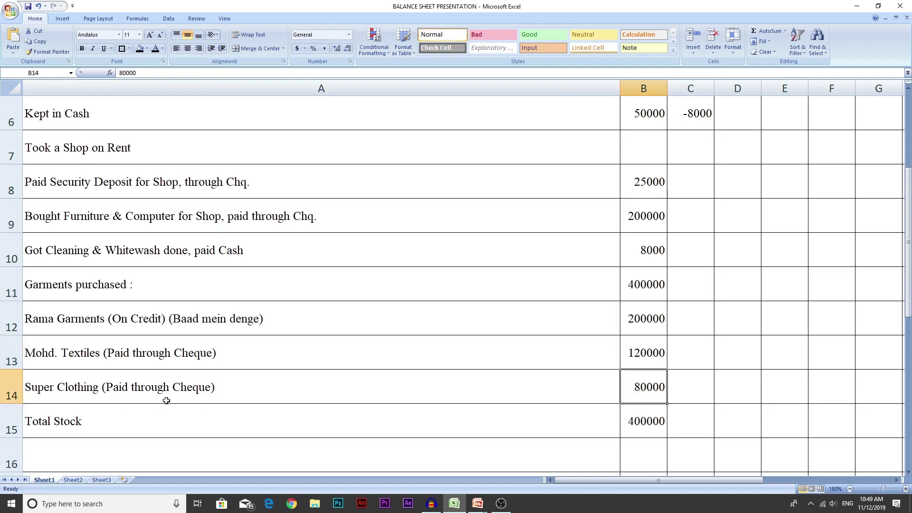
left_click(178, 390)
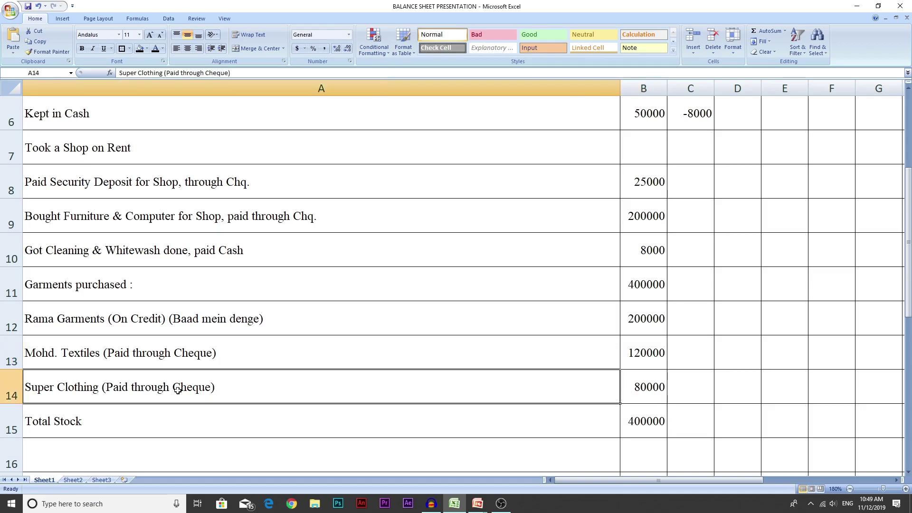
left_click(640, 349)
left_click(645, 389)
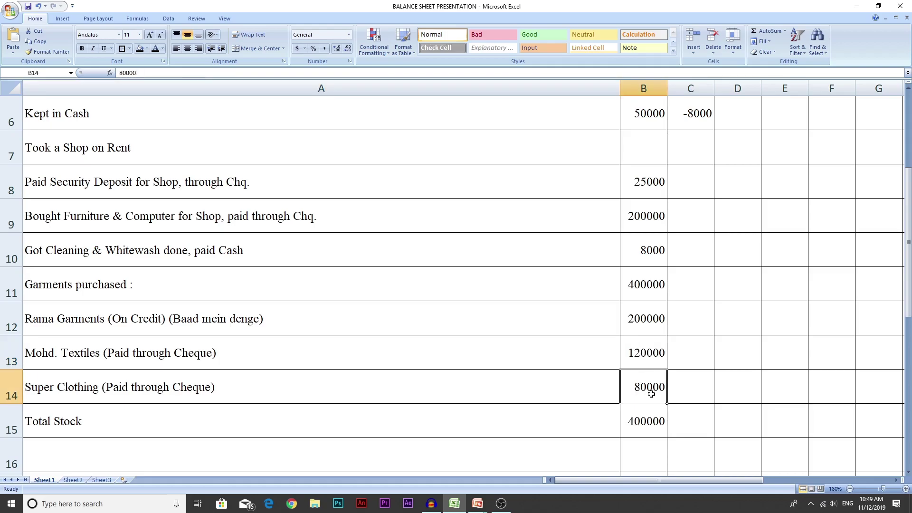
scroll(710, 384, "up", 1)
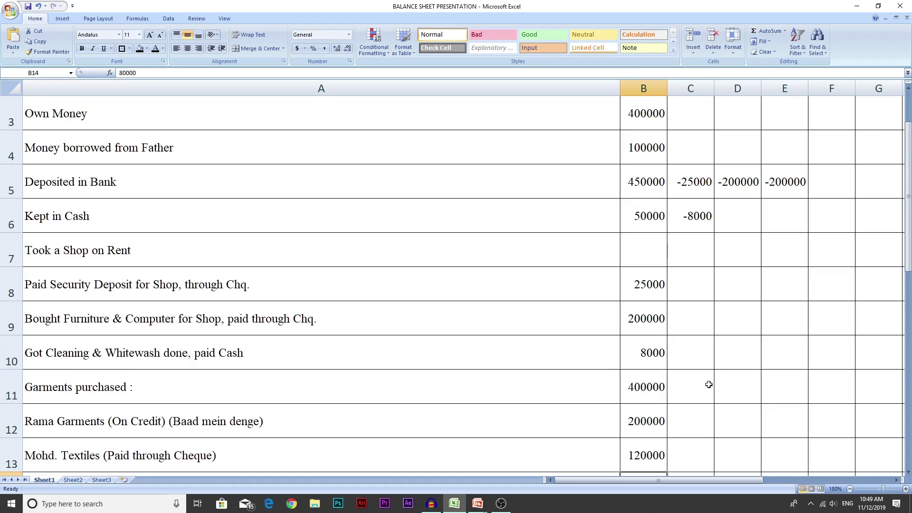
left_click(793, 183)
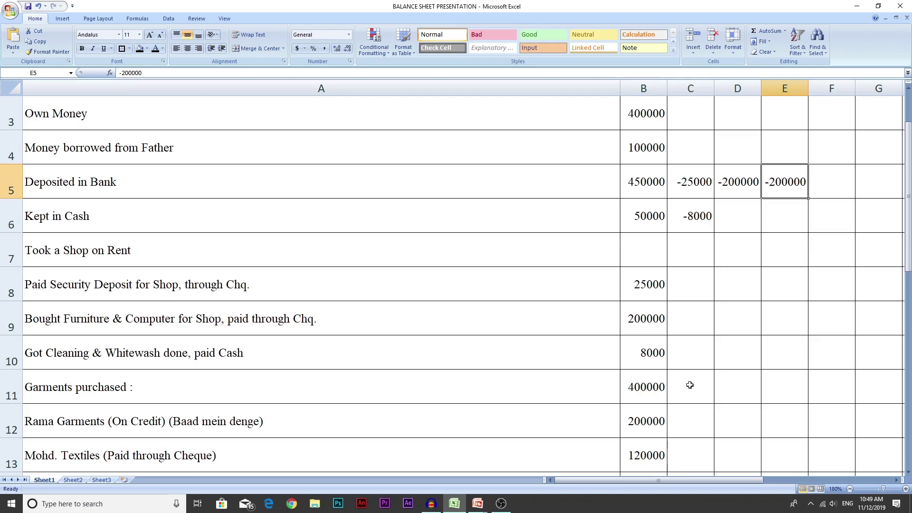
scroll(690, 385, "down", 1)
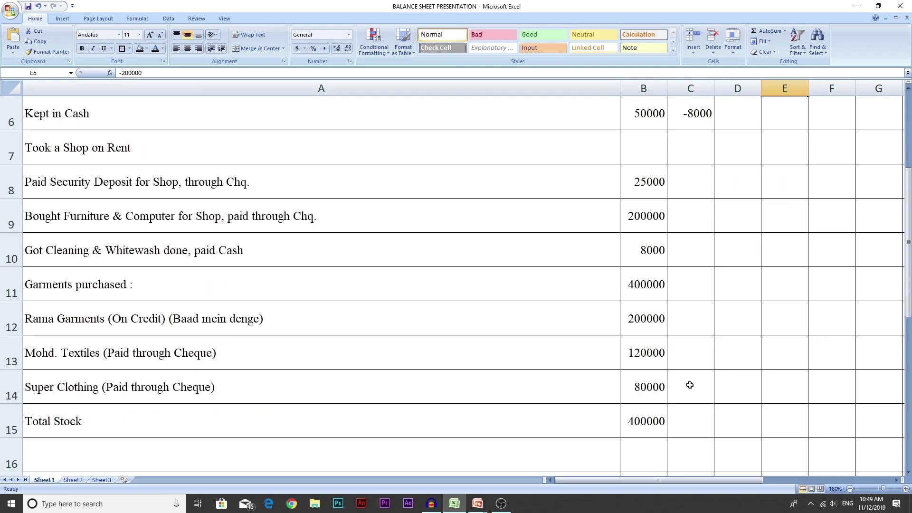
left_click(640, 430)
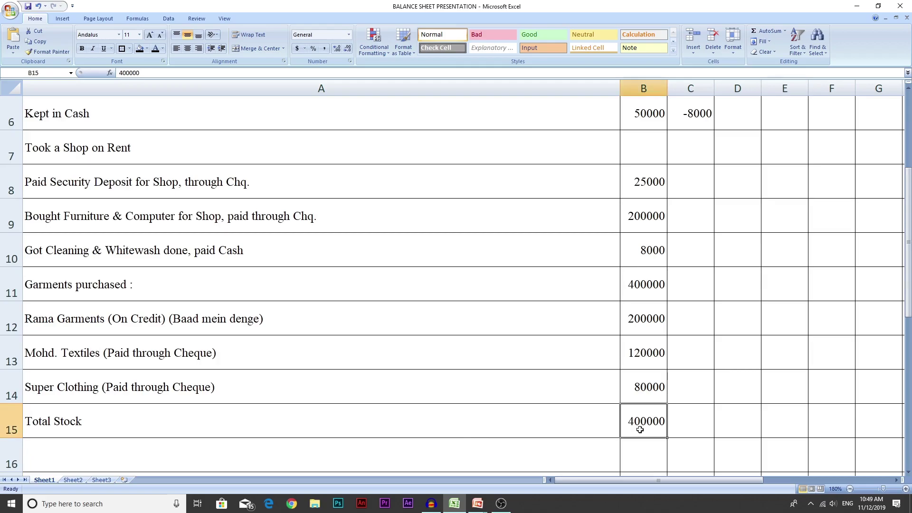
Step: Colour the text black in the cash-paid Transport Expenses entry in A16:B16
left_click(143, 453)
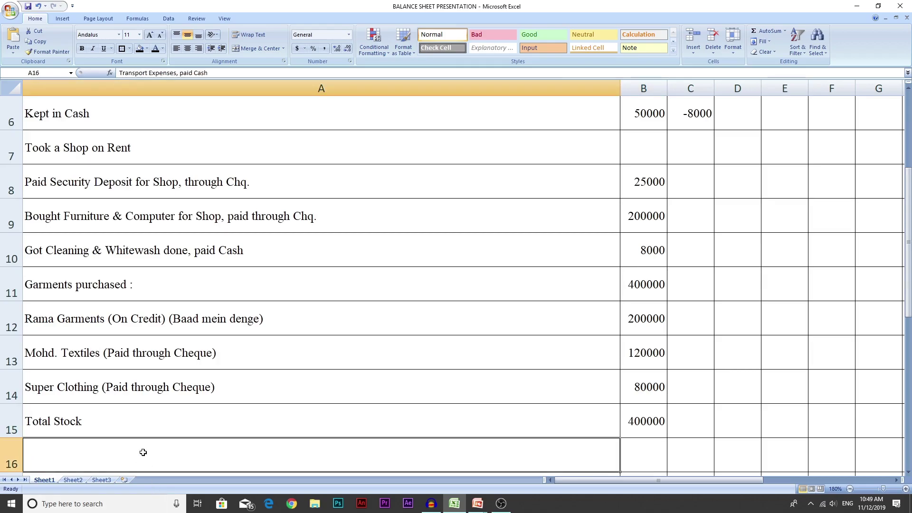
left_click_drag(144, 452, 630, 457)
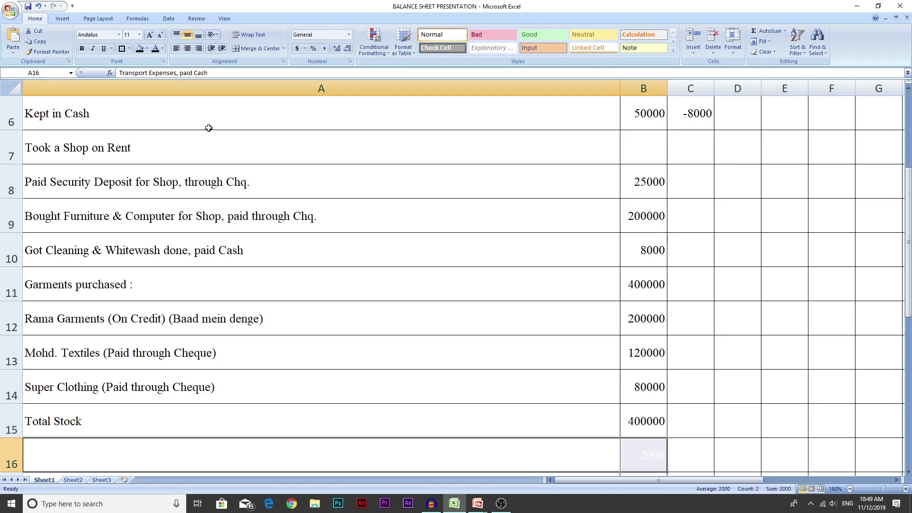
left_click(154, 50)
scroll(429, 344, "down", 1)
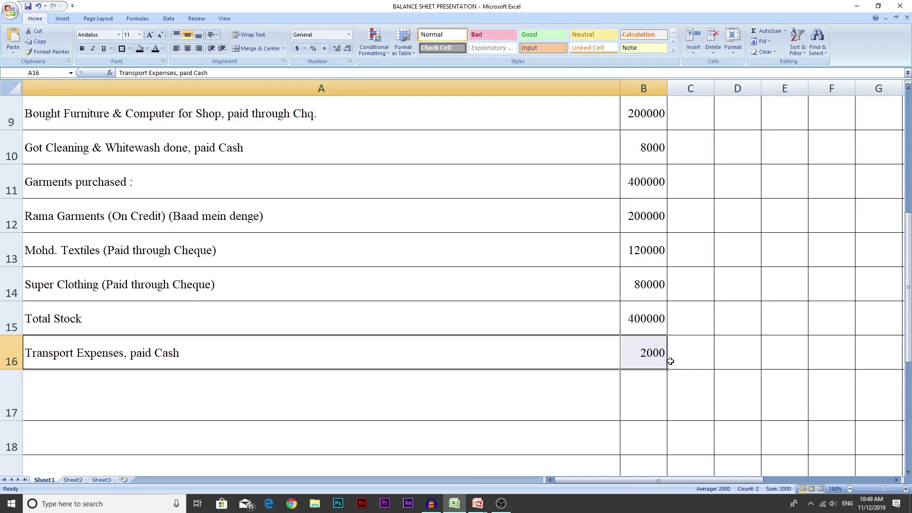
left_click(648, 360)
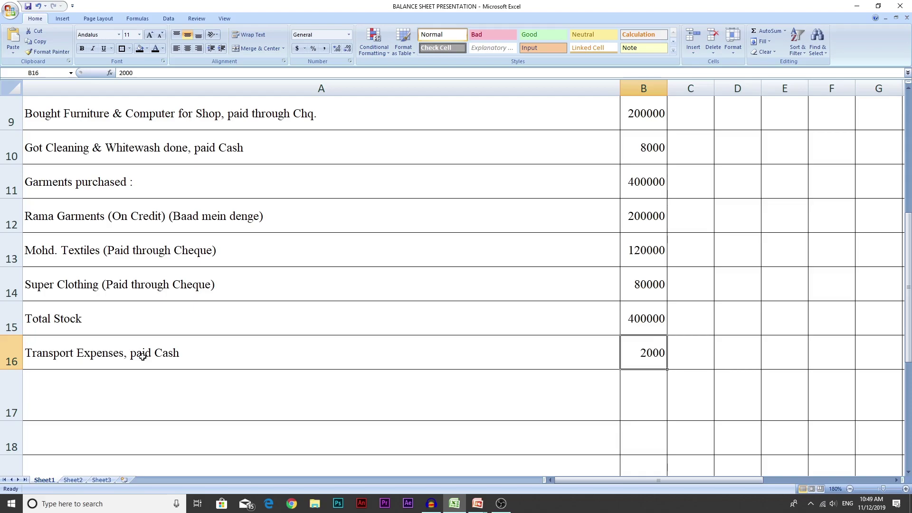
left_click(201, 357)
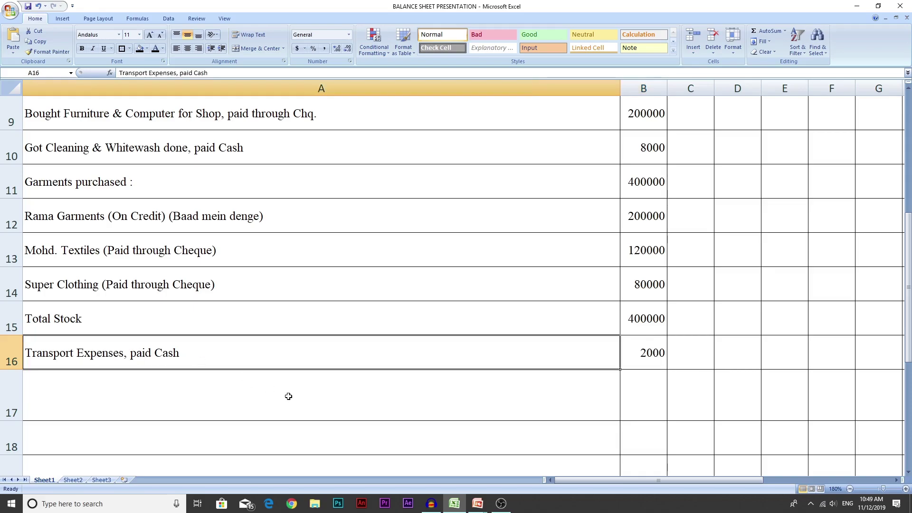
Step: Colour the -2000 cash deduction for transport expenses in D6 black
left_click(646, 360)
scroll(464, 407, "up", 2)
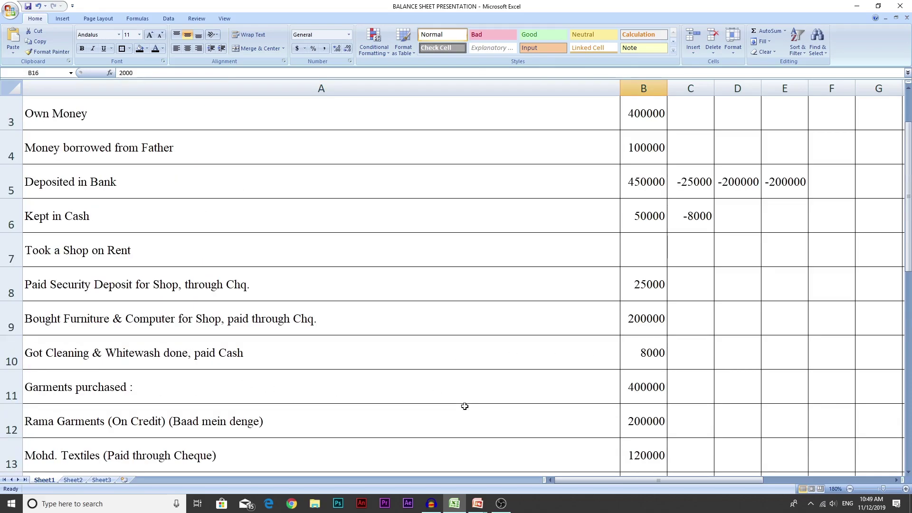
left_click(736, 224)
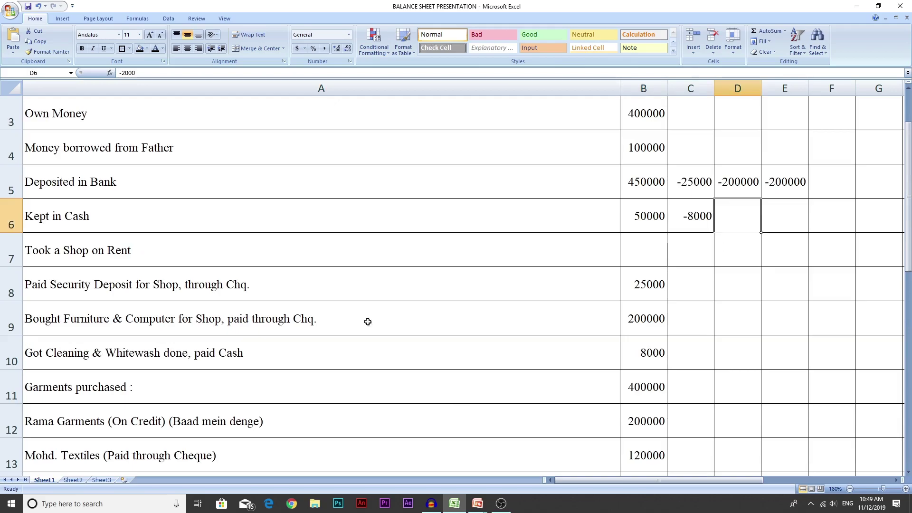
left_click(157, 49)
Step: Colour the text black in the Garments Sold entry in A17:B17
scroll(541, 371, "down", 2)
left_click(164, 386)
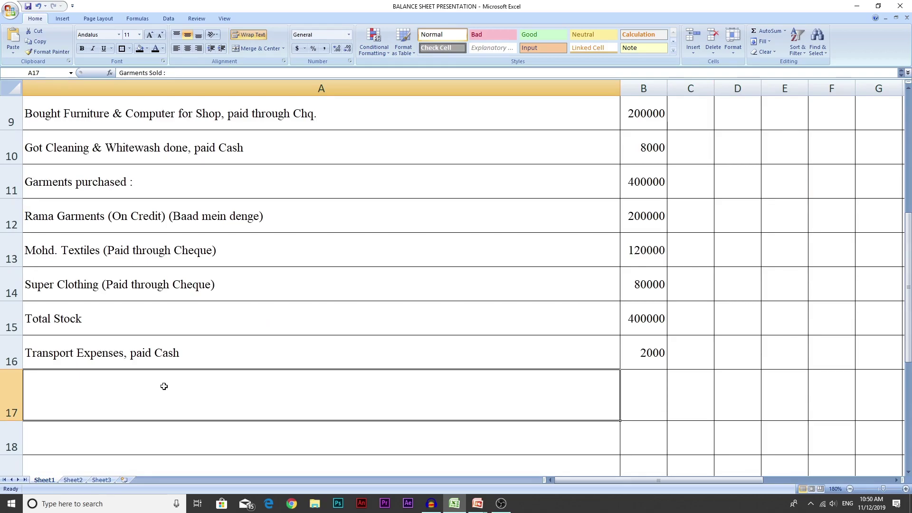
left_click_drag(163, 386, 528, 388)
left_click_drag(528, 388, 648, 396)
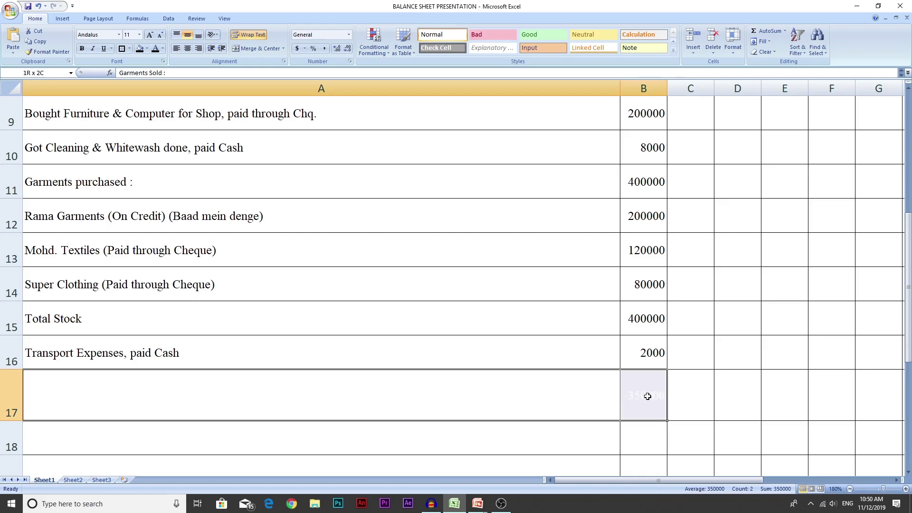
left_click(156, 48)
Step: Compare the Garments Sold amount and its profit note in row 17 with the garments purchased in B11
left_click(278, 400)
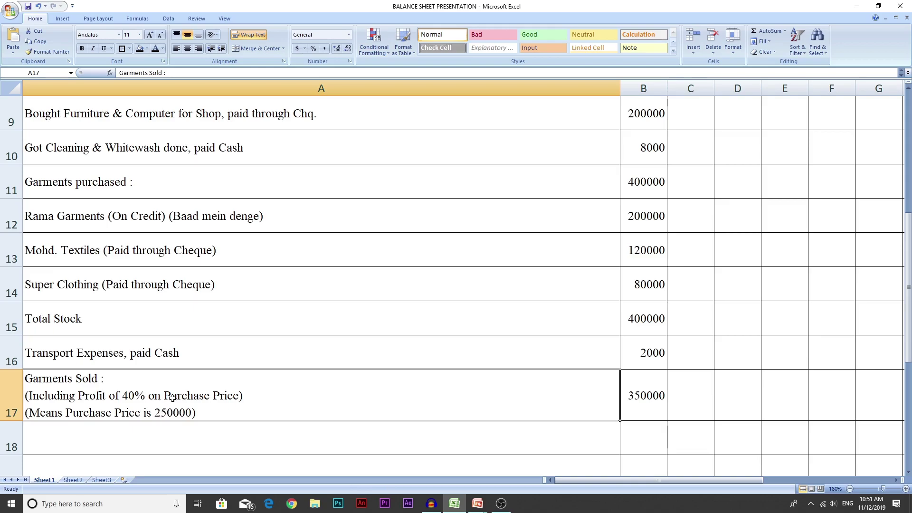
left_click(661, 392)
left_click(342, 399)
left_click(653, 187)
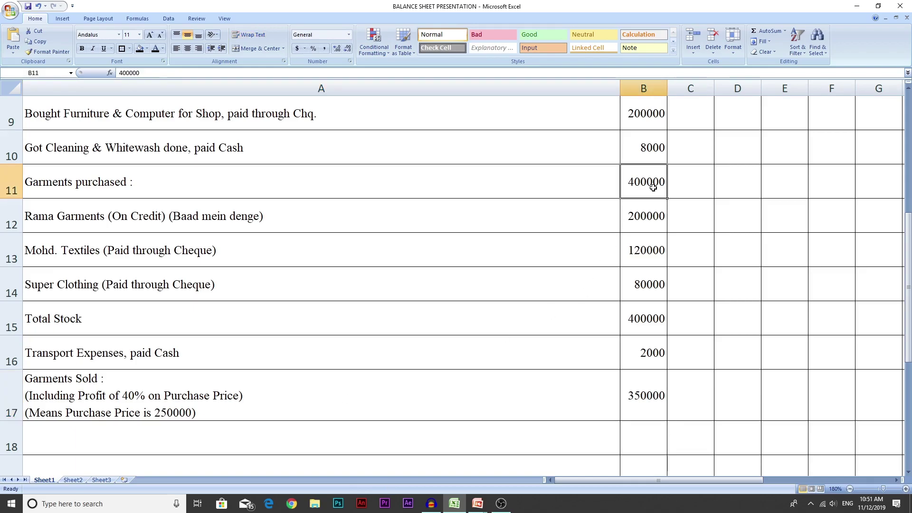
left_click(255, 412)
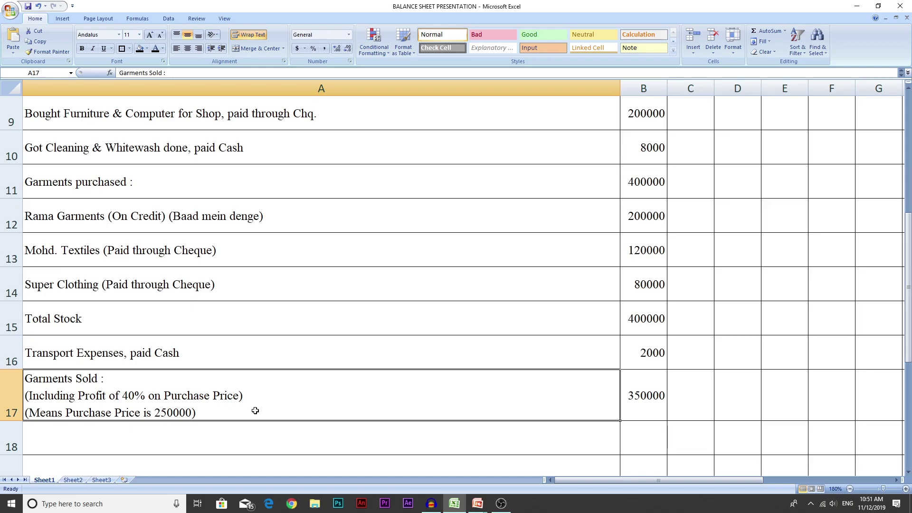
left_click(648, 397)
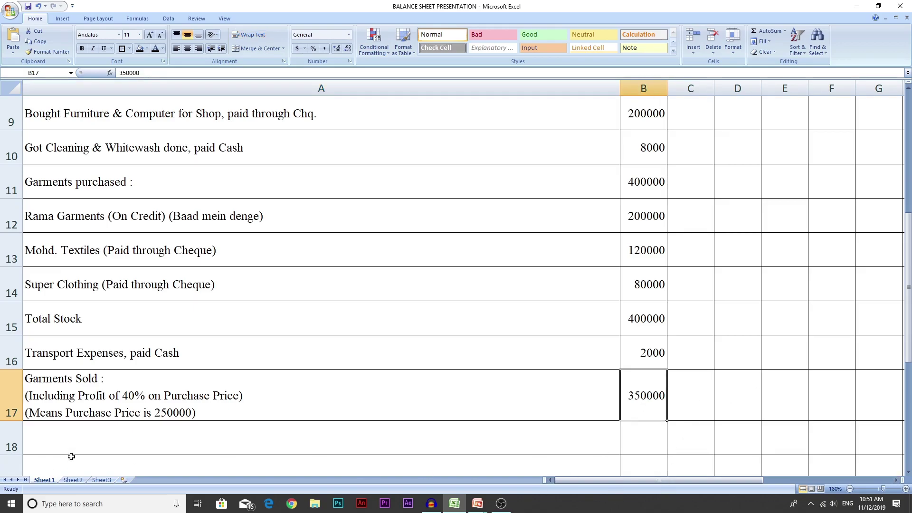
Step: Colour the text black in the Sold in Cash entry in A18:B18
left_click(86, 445)
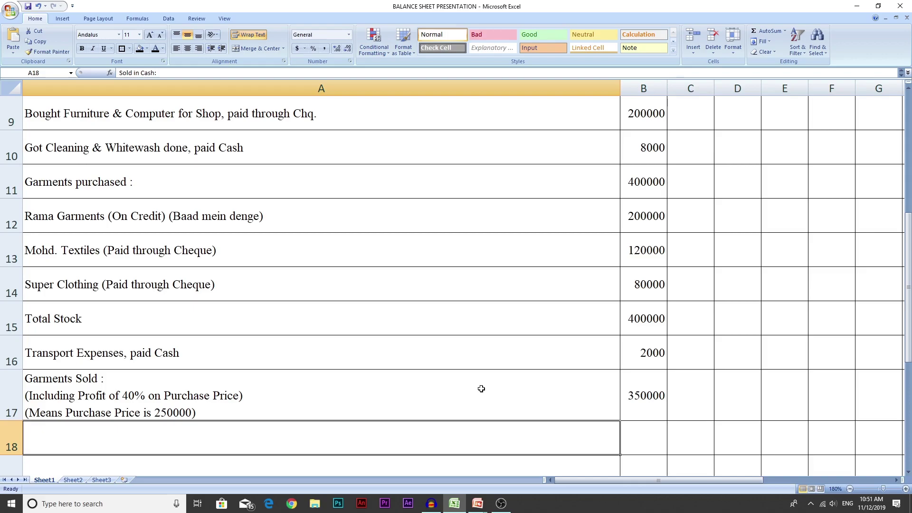
left_click(656, 396)
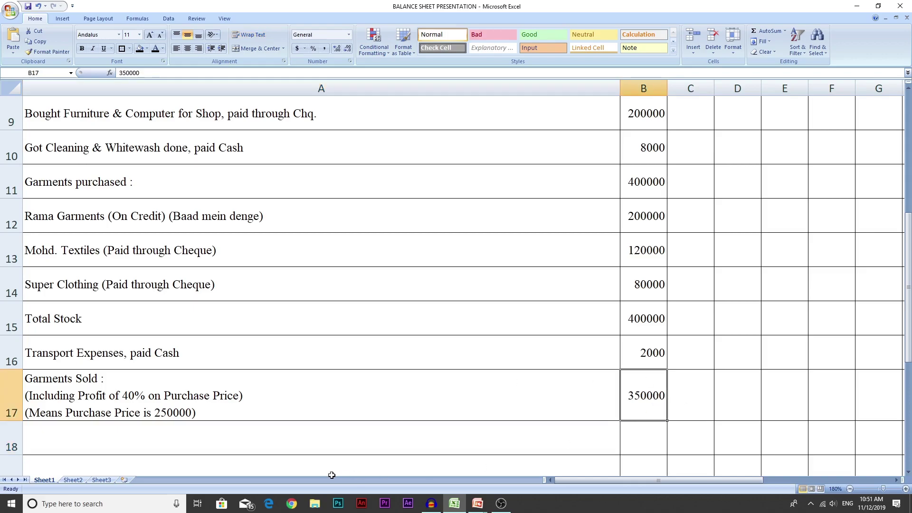
left_click(321, 448)
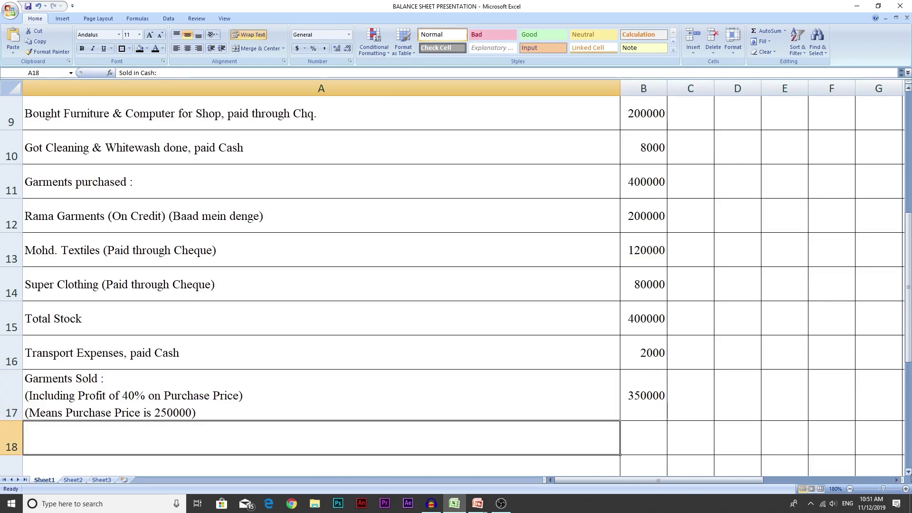
scroll(357, 326, "down", 3)
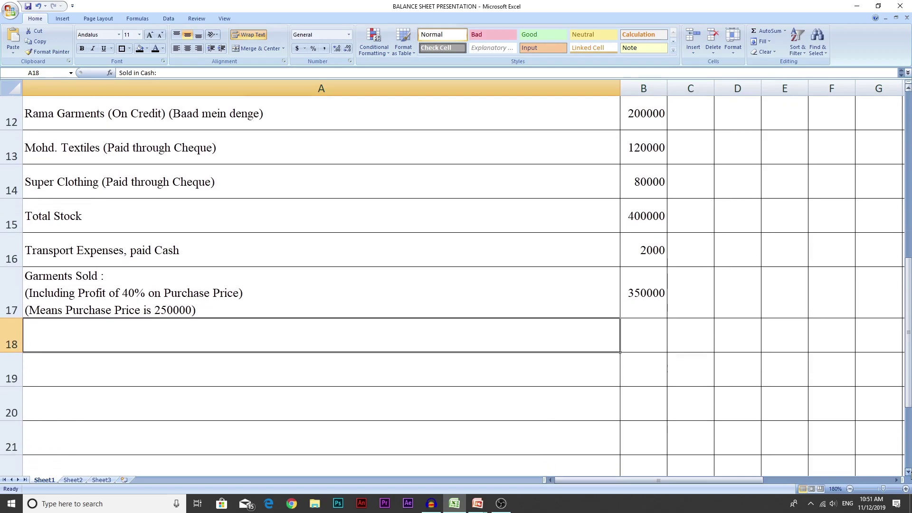
left_click_drag(355, 333, 645, 342)
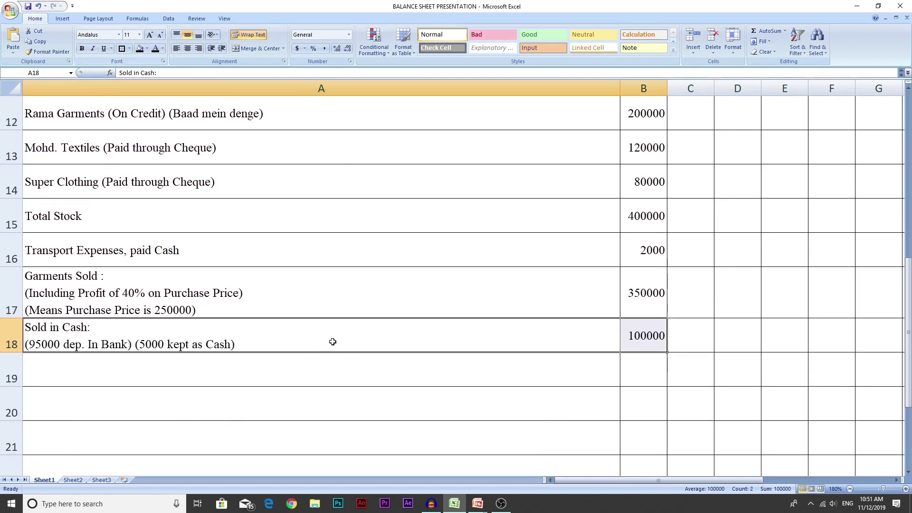
Step: Review the cash sale amount in B18 against its split between bank and cash in A18
left_click(646, 341)
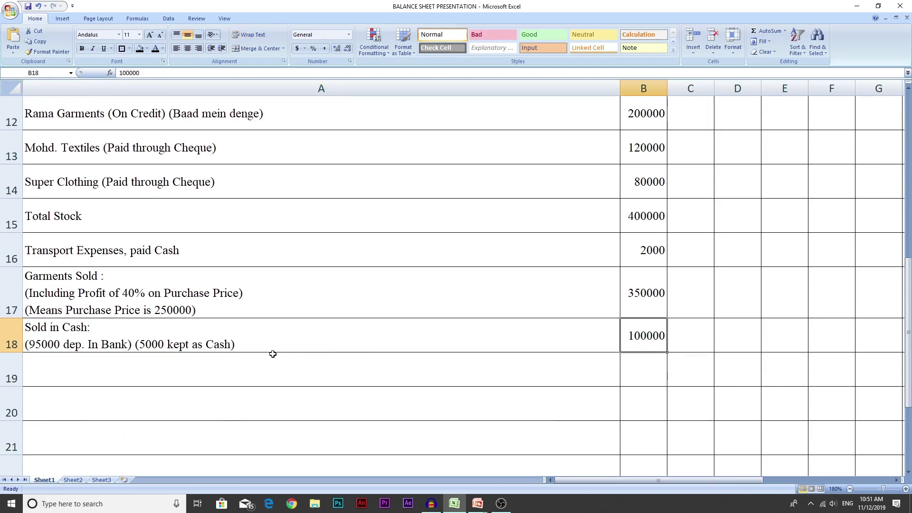
left_click(252, 338)
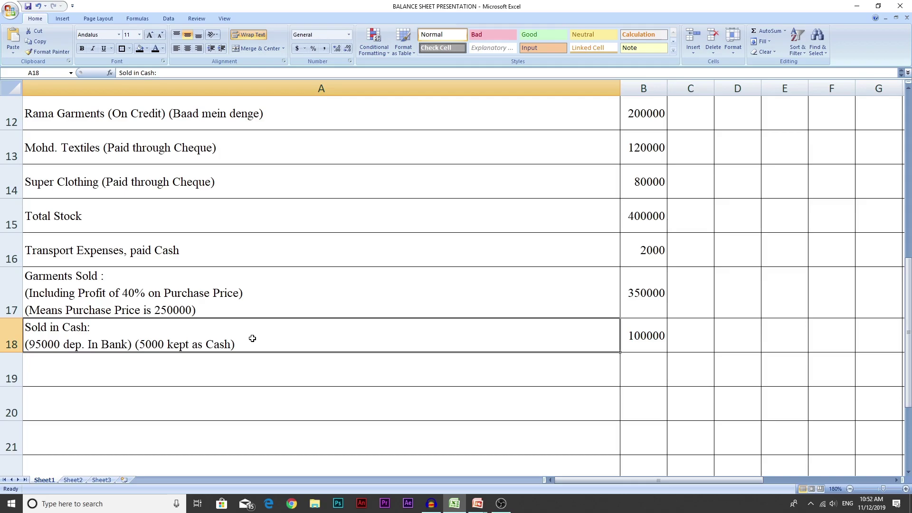
left_click(637, 326)
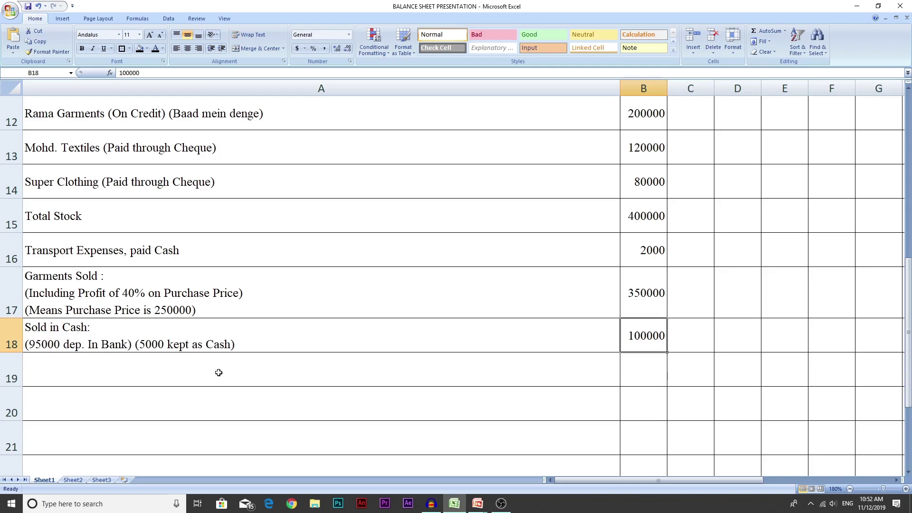
left_click(177, 340)
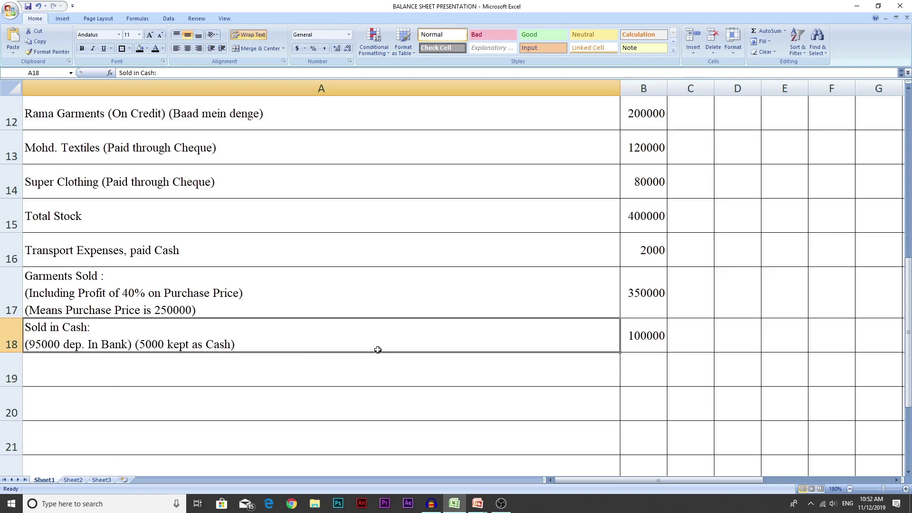
left_click(645, 334)
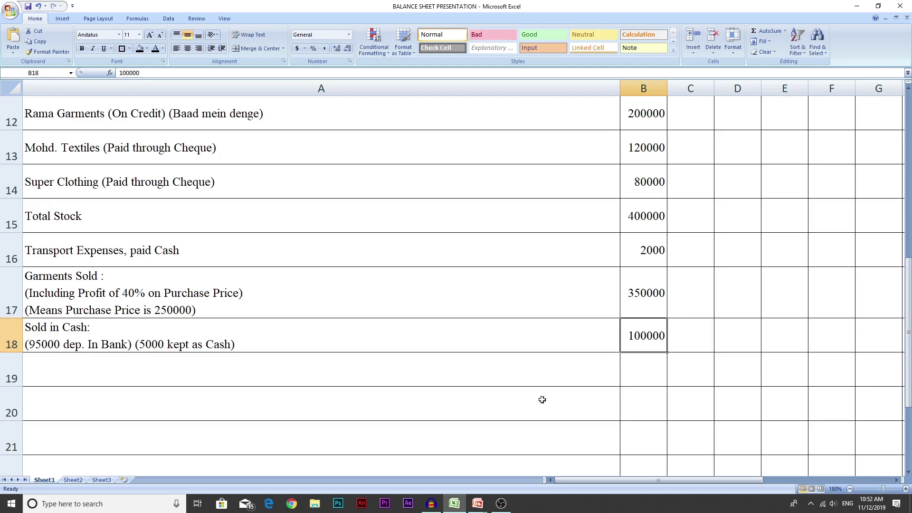
Step: Colour the 95000 bank deposit in F5 and the 5000 cash addition in E6 black
scroll(710, 348, "up", 2)
scroll(710, 349, "up", 2)
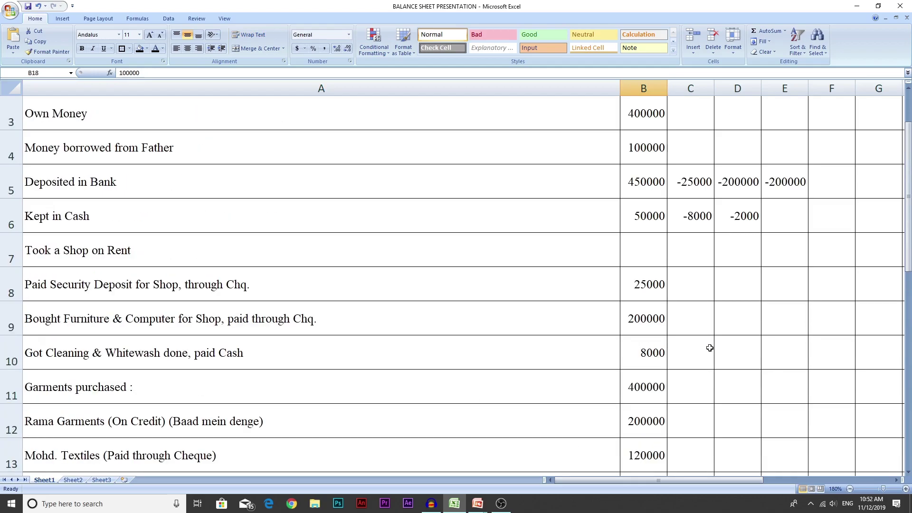
left_click(827, 254)
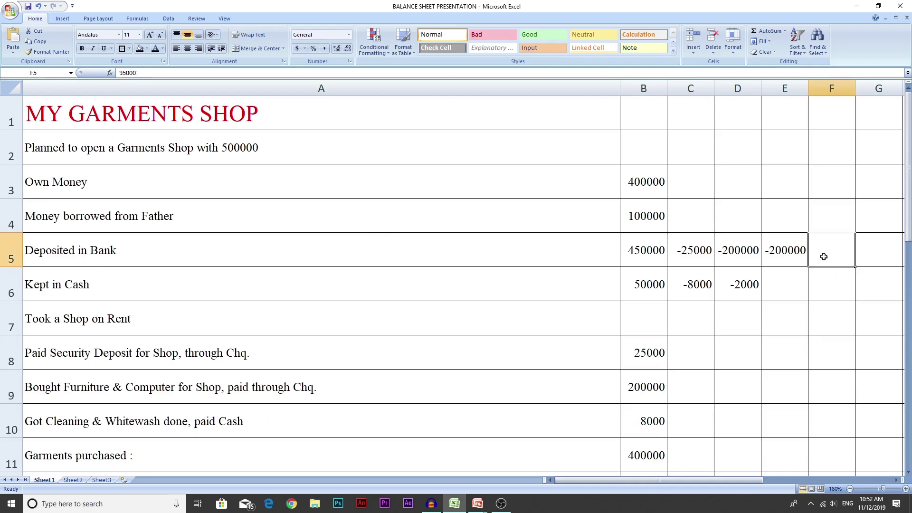
left_click(155, 49)
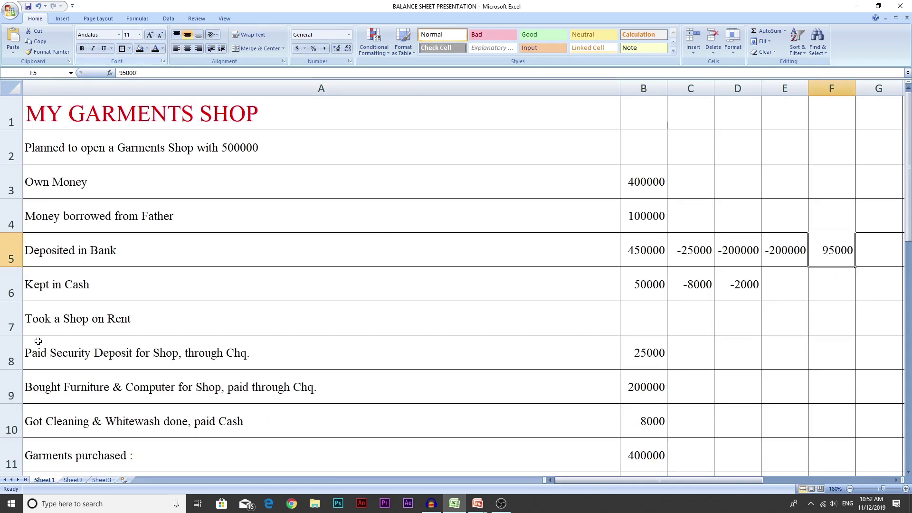
left_click(783, 284)
left_click(157, 49)
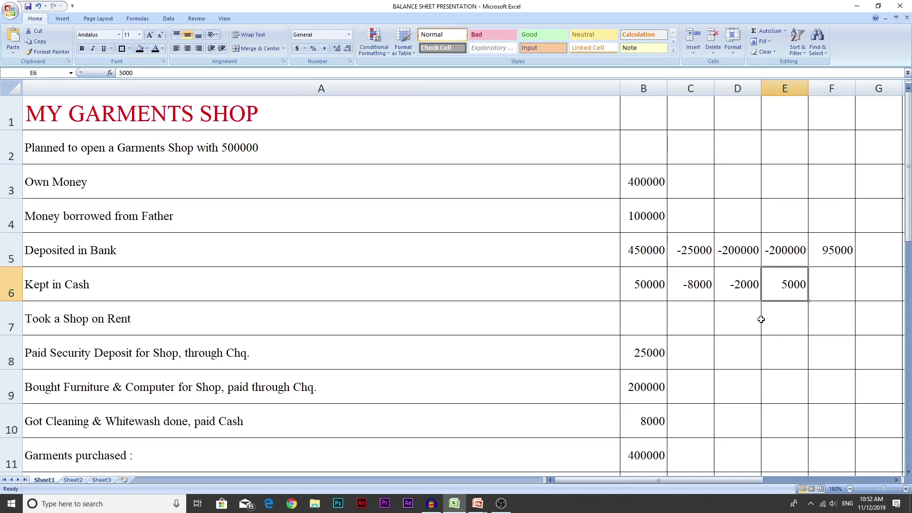
Step: Colour the text black in the credit sale to Kumar Cloth House in A19:B19
scroll(761, 319, "down", 4)
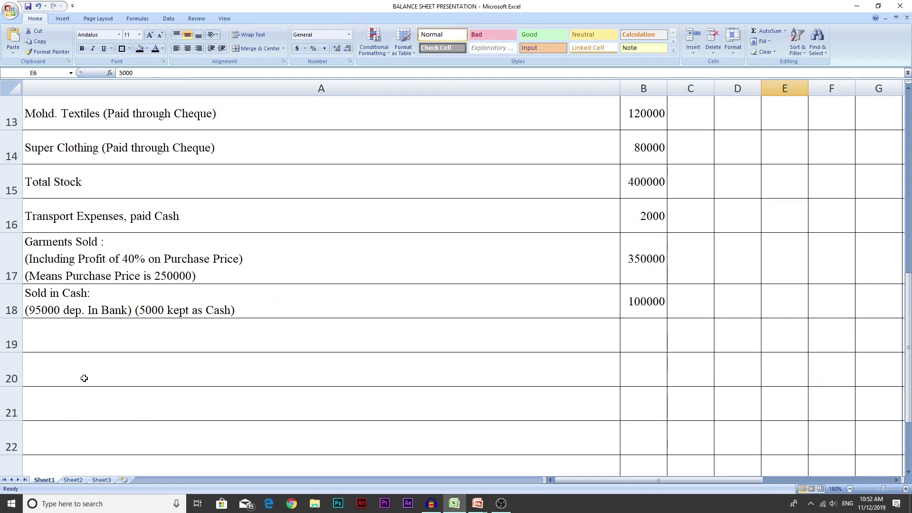
left_click(106, 335)
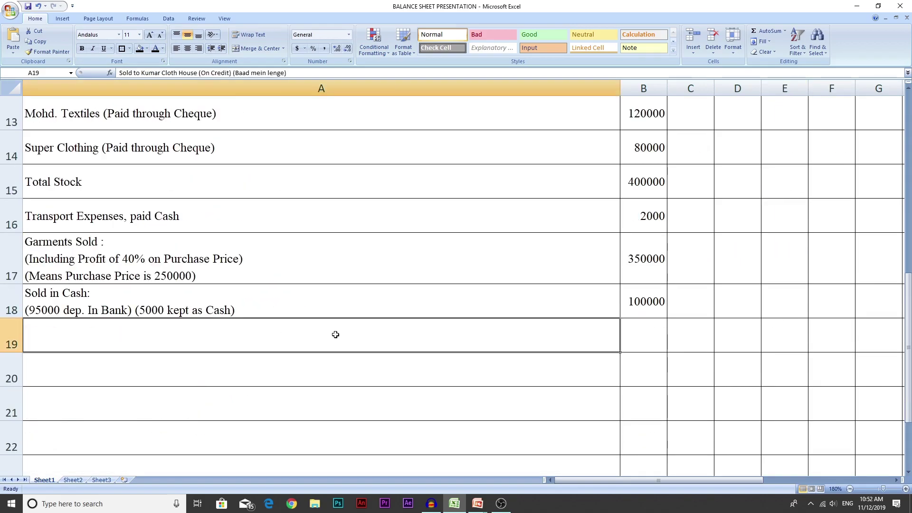
left_click(645, 253)
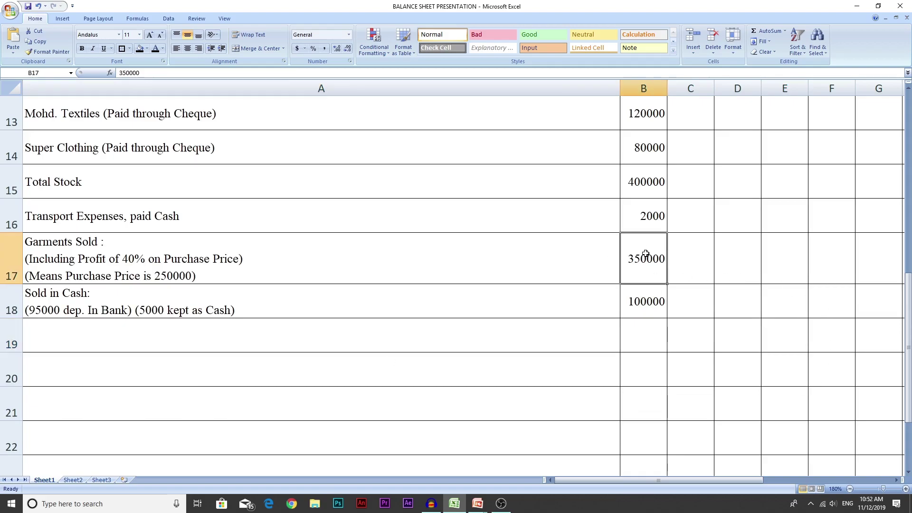
left_click(652, 299)
left_click(206, 334)
left_click_drag(206, 333, 637, 335)
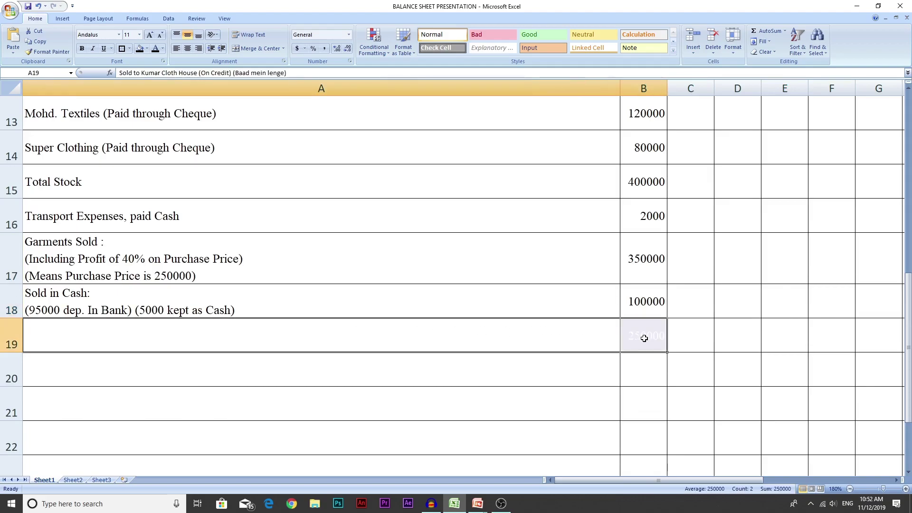
left_click(157, 52)
left_click(394, 345)
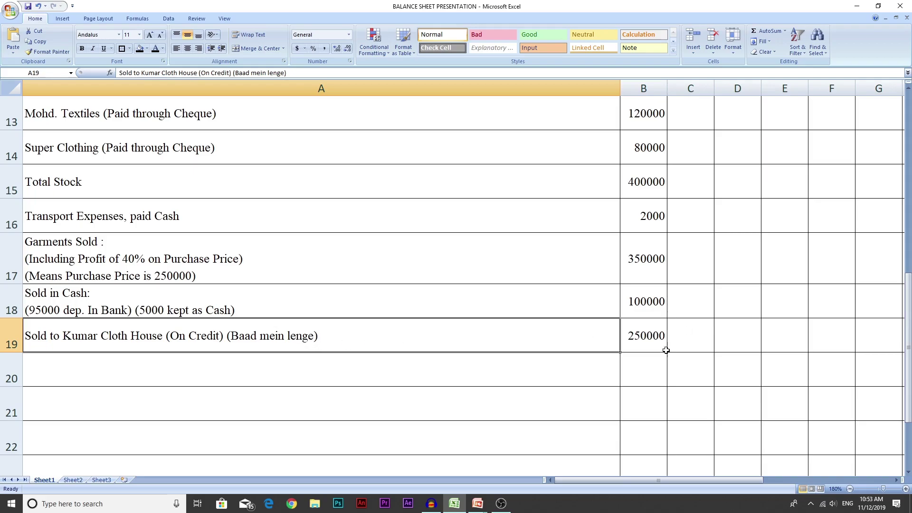
left_click(701, 336)
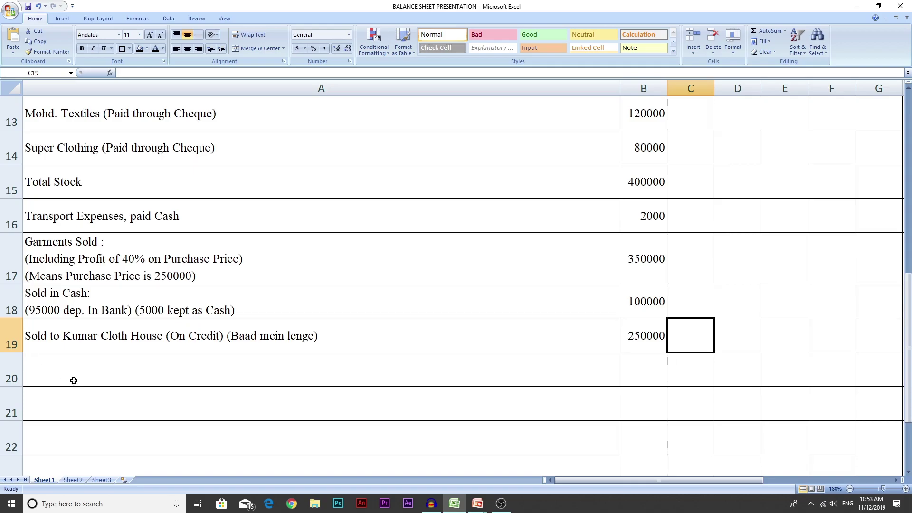
Step: Colour the text black in the cash-paid Salary entry in A20:B20
left_click(116, 391)
left_click(127, 362)
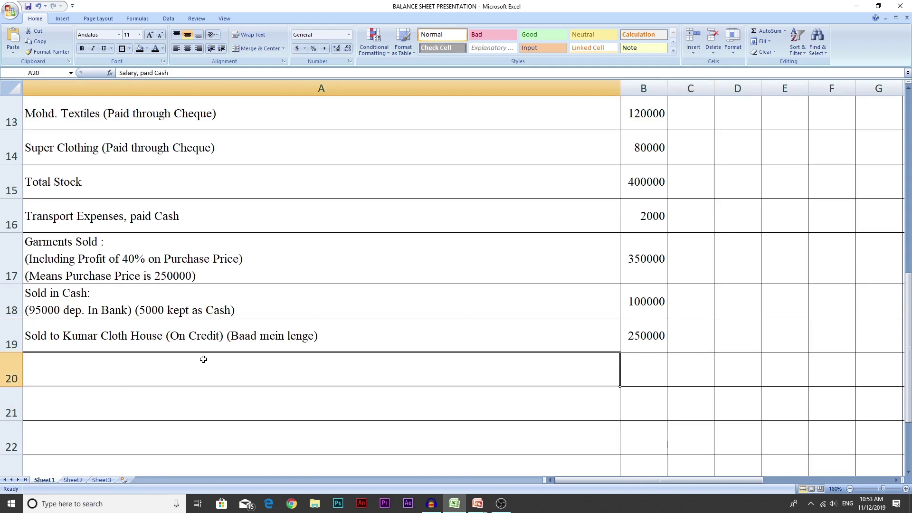
left_click_drag(194, 363, 640, 362)
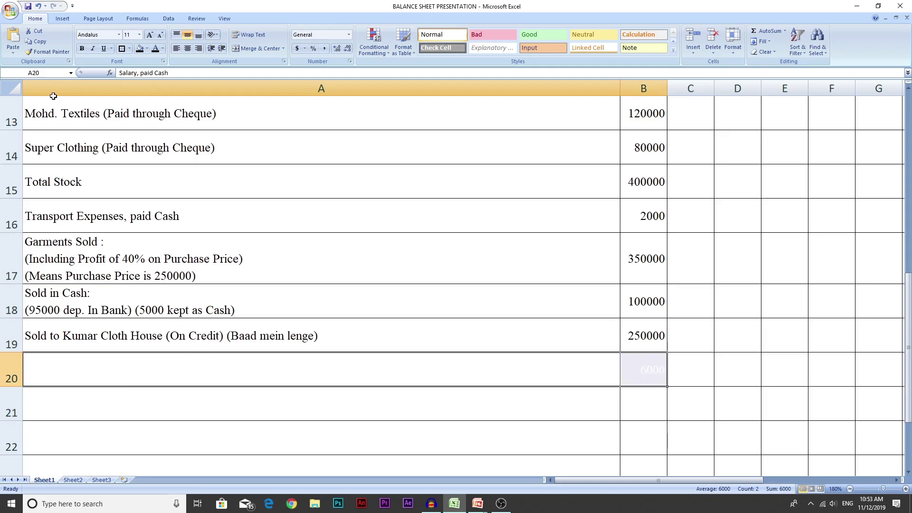
left_click(153, 48)
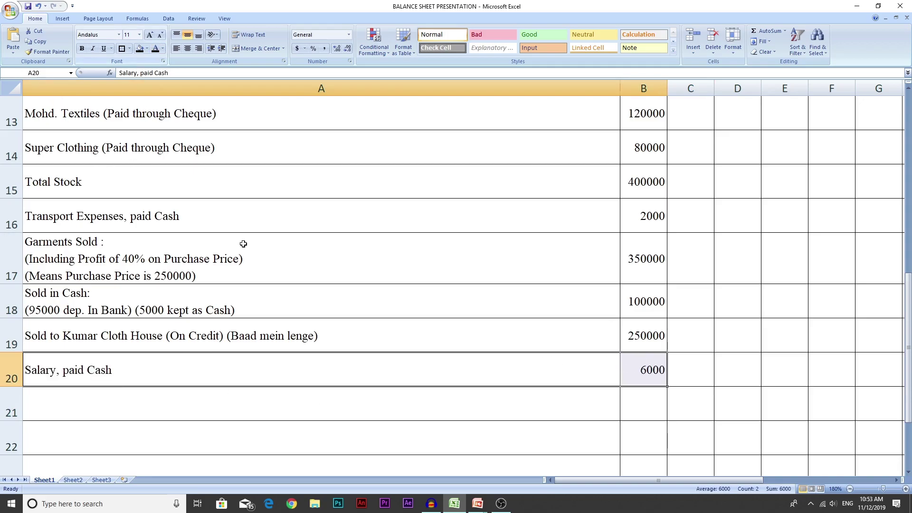
left_click(122, 368)
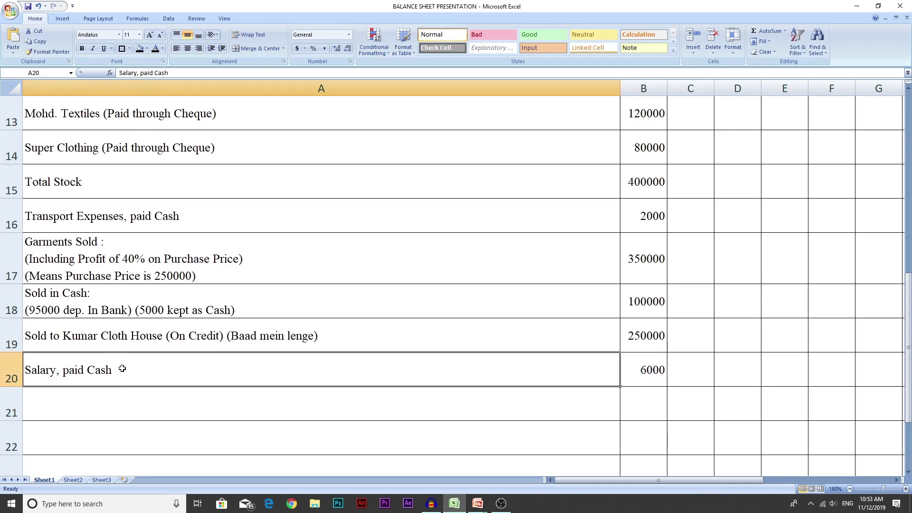
Step: Colour the text black in the cash-paid Electricity entry in A21:B21
left_click(630, 374)
left_click_drag(222, 403, 640, 400)
left_click(153, 48)
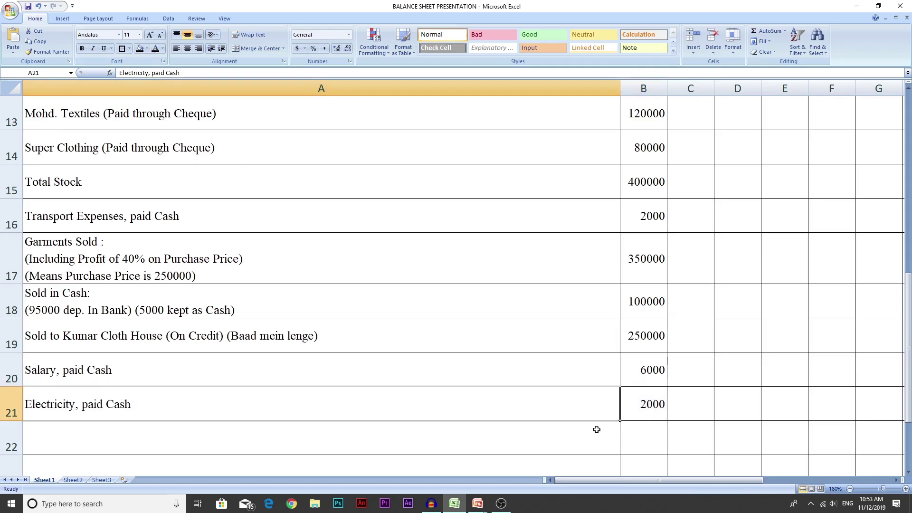
left_click(636, 412)
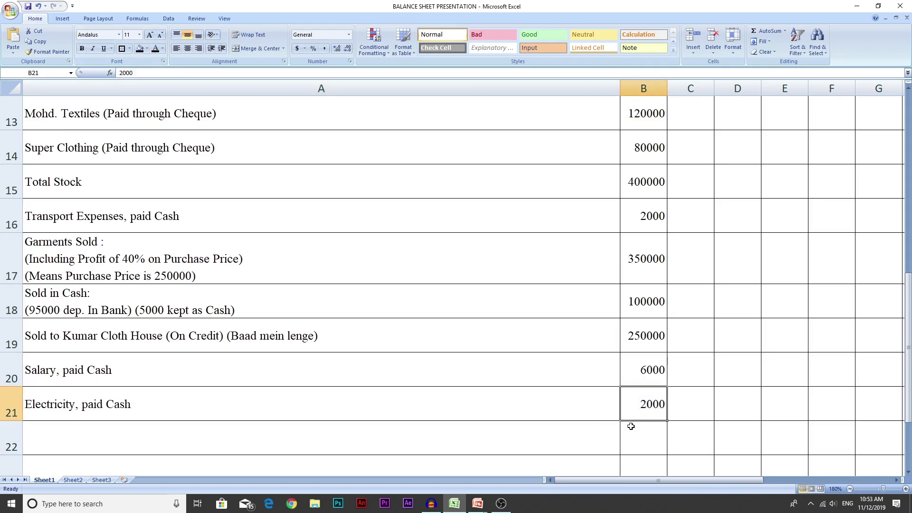
Step: Colour the text black in the cash-paid Mobile entry in A22:B22
left_click_drag(267, 442, 651, 426)
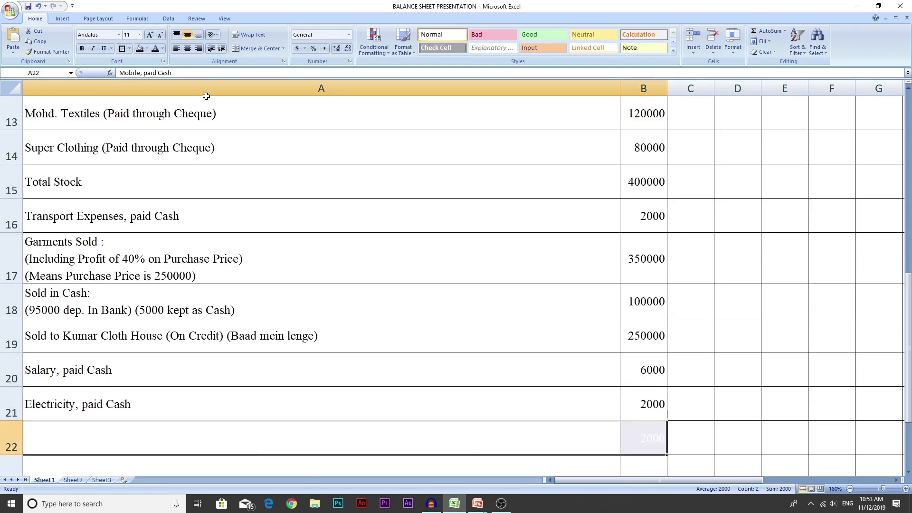
left_click(155, 48)
left_click(199, 444)
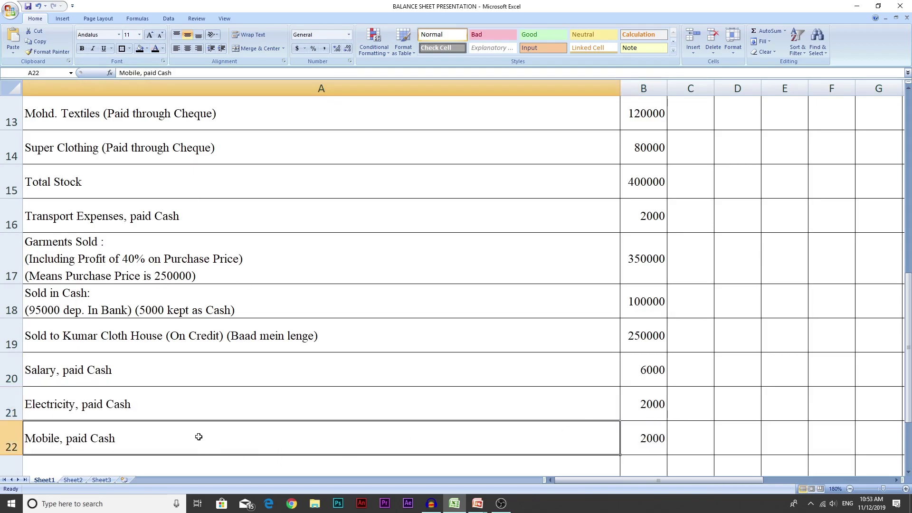
Step: Colour the text black in the cash-paid Packing Expenses entry in A23:B23
scroll(356, 406, "down", 1)
left_click(182, 380)
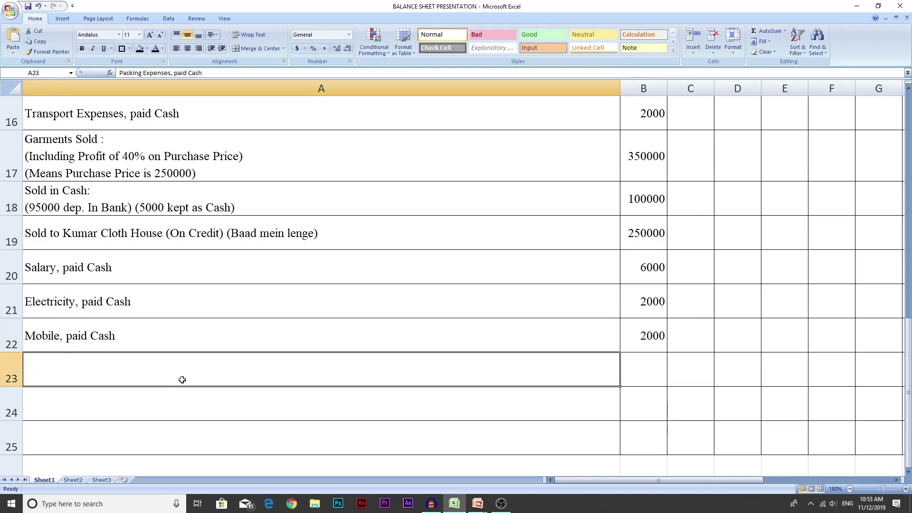
left_click_drag(182, 380, 635, 368)
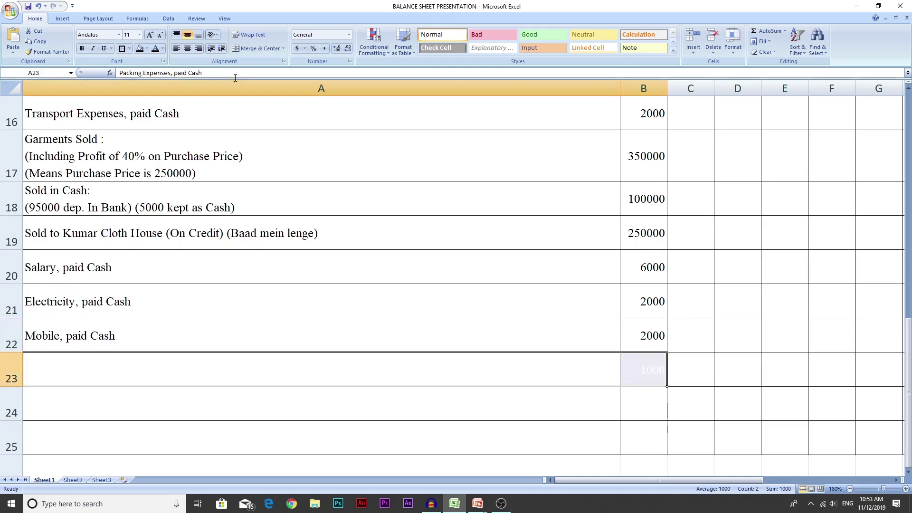
left_click(157, 52)
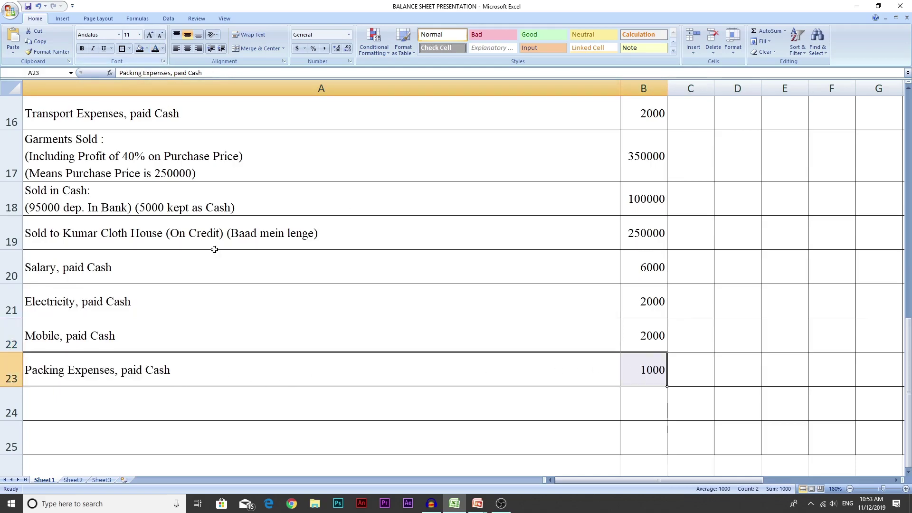
left_click(282, 373)
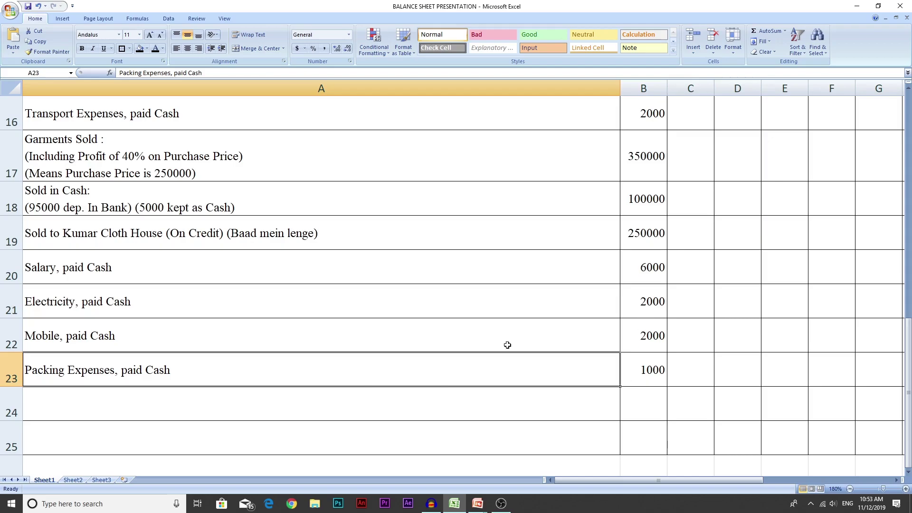
Step: Review the cash-paid Salary, Electricity, Mobile and Packing Expenses entries and their amounts in rows 20 to 23
left_click(175, 268)
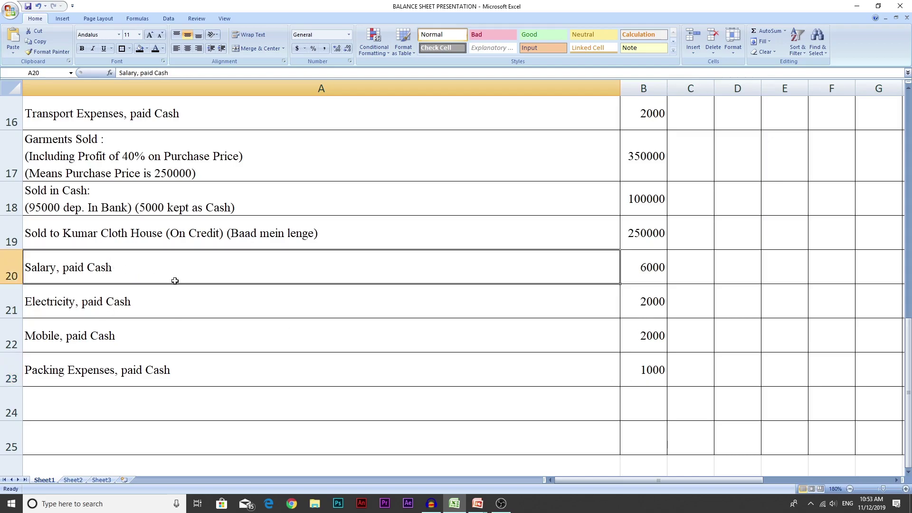
left_click(171, 303)
left_click(186, 342)
left_click(212, 379)
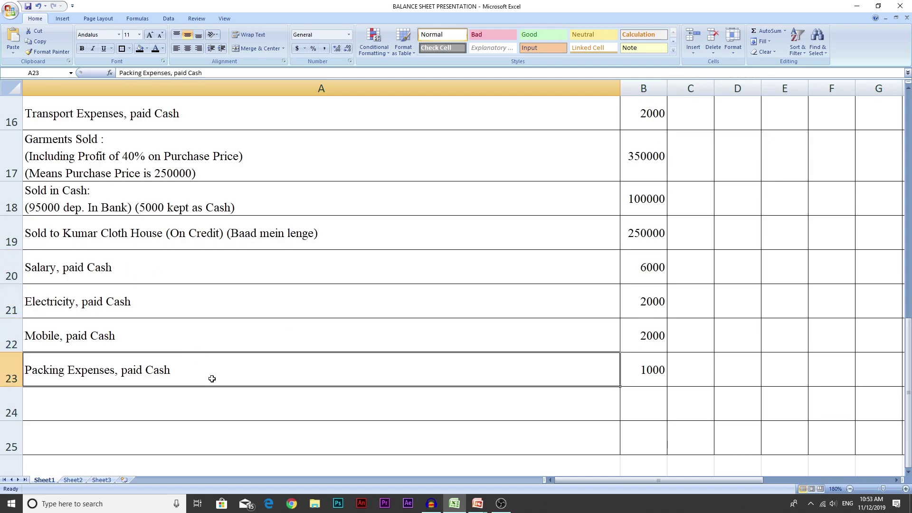
left_click(656, 273)
left_click(656, 307)
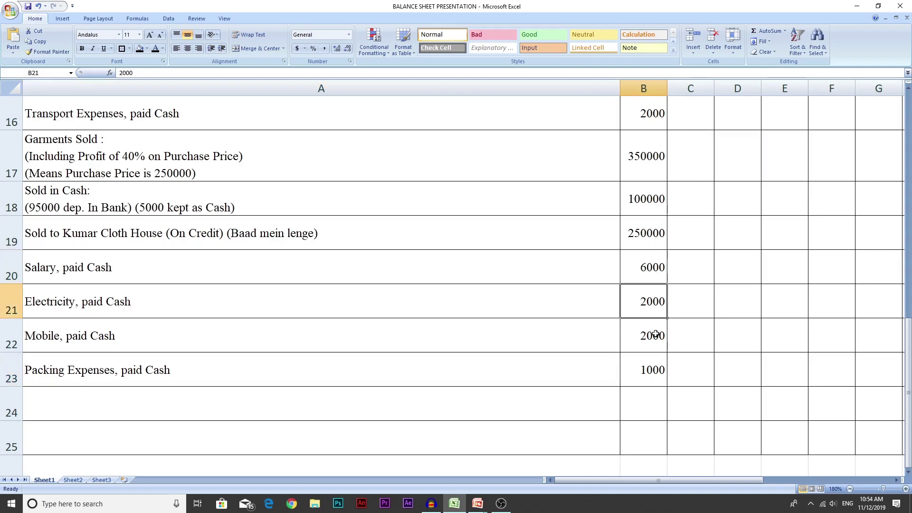
left_click(656, 335)
left_click(654, 371)
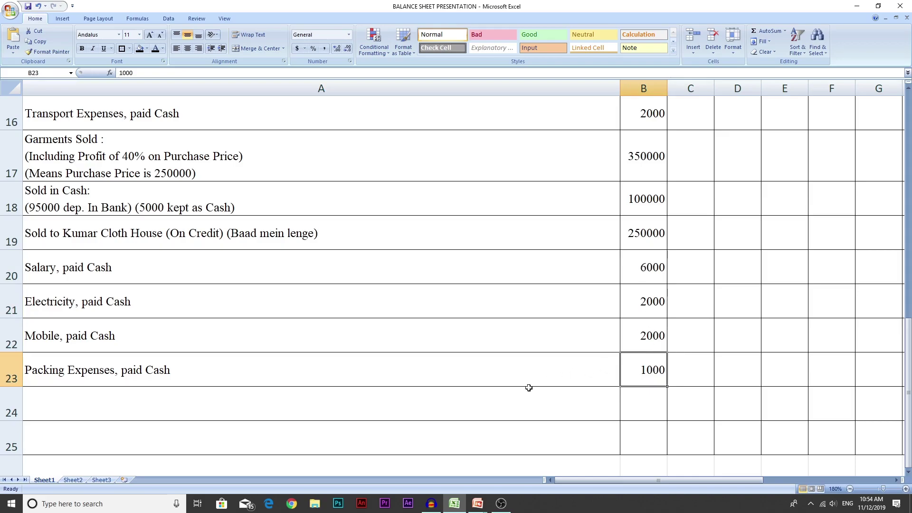
left_click(211, 273)
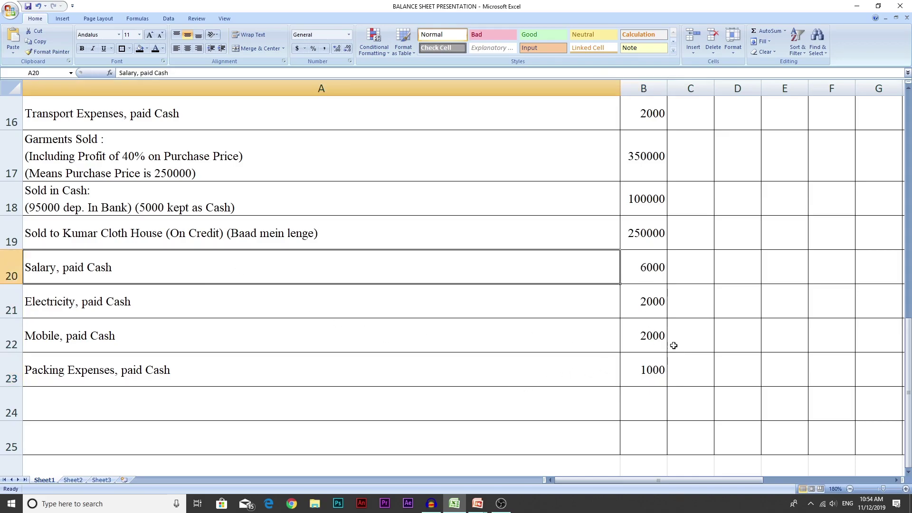
left_click(652, 263)
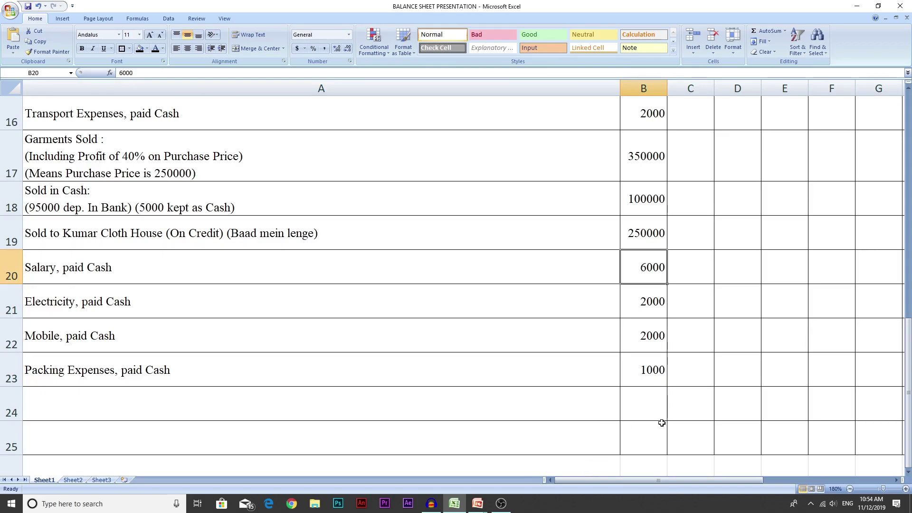
Step: Colour the -11000 cash deduction in F6 of the Kept in Cash row black
scroll(662, 422, "up", 5)
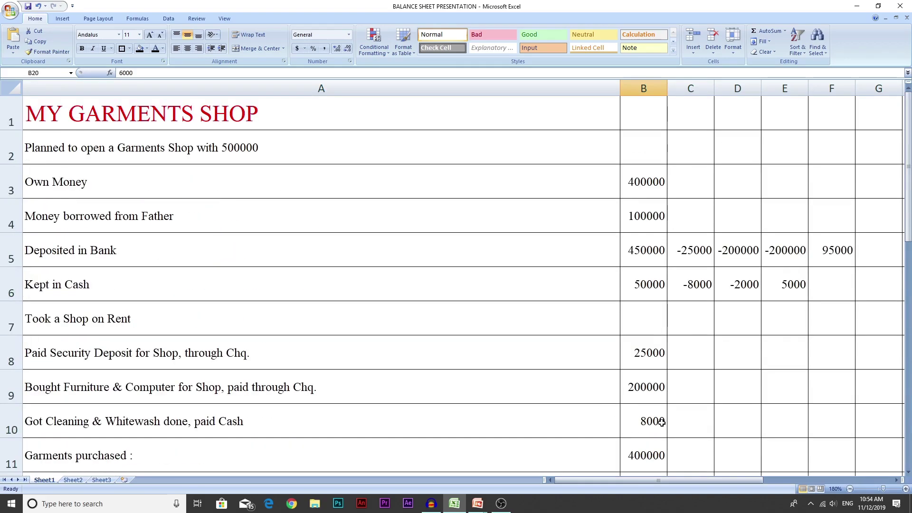
left_click(835, 286)
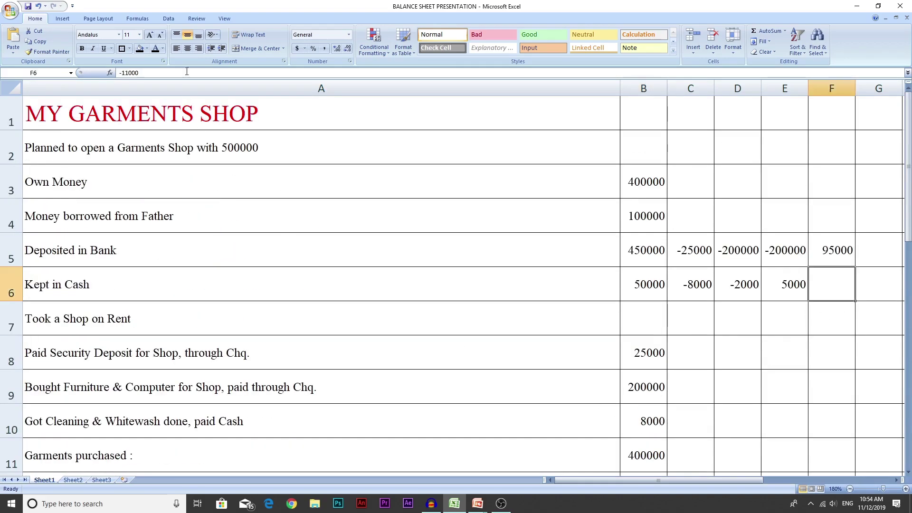
left_click(156, 49)
Step: Colour the text black in the cheque-paid Rent entry in A24:B24
scroll(541, 378, "down", 5)
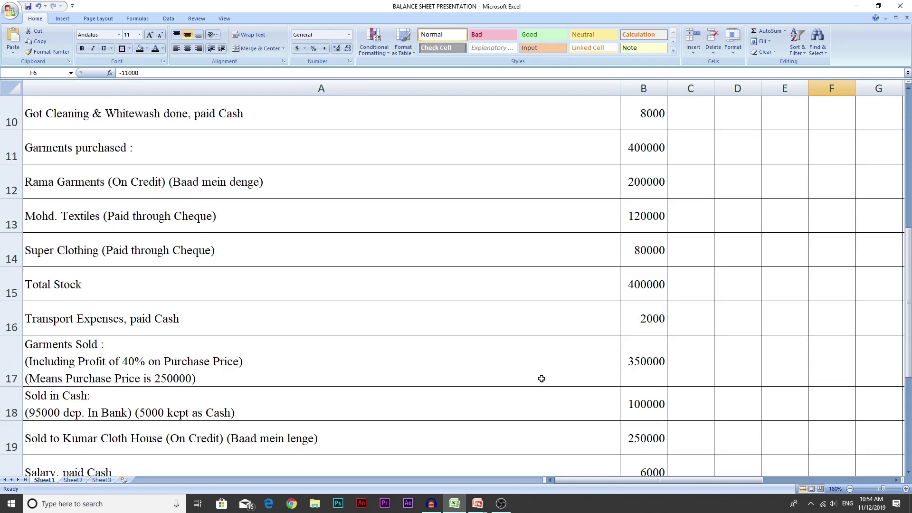
left_click(139, 396)
left_click_drag(139, 395, 643, 405)
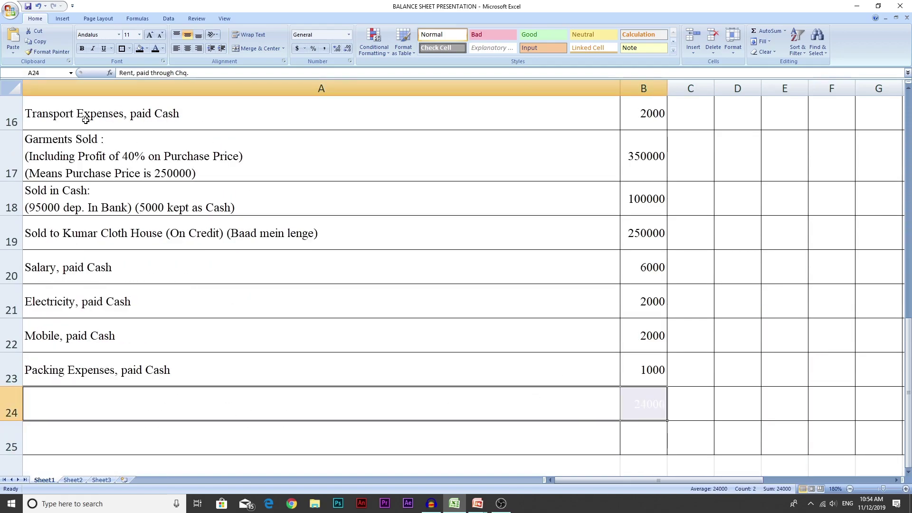
left_click(155, 49)
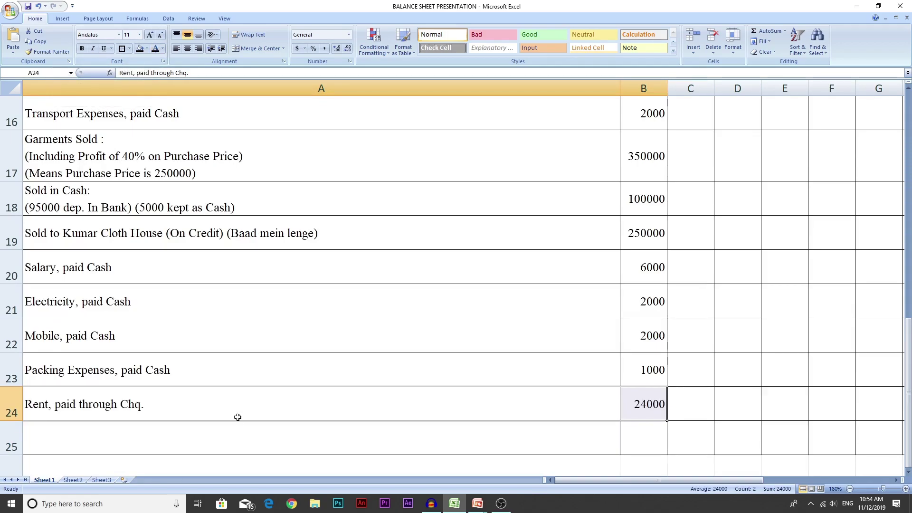
left_click(233, 403)
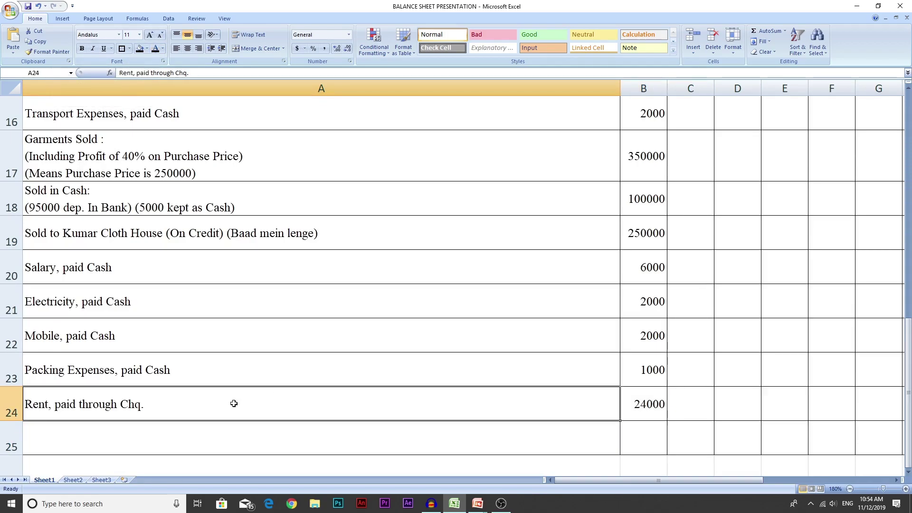
left_click(631, 415)
left_click(648, 406)
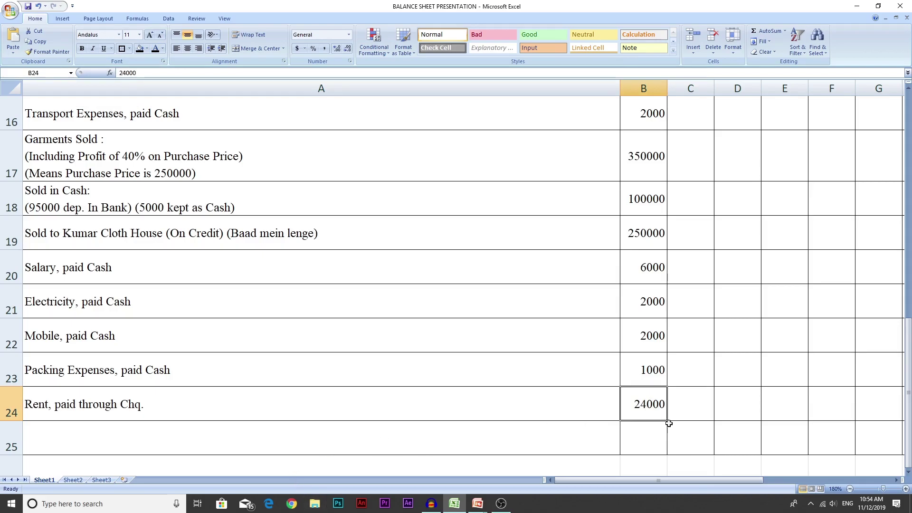
Step: Colour the -24000 bank deduction in G5 of the Deposited in Bank row black
scroll(647, 412, "up", 5)
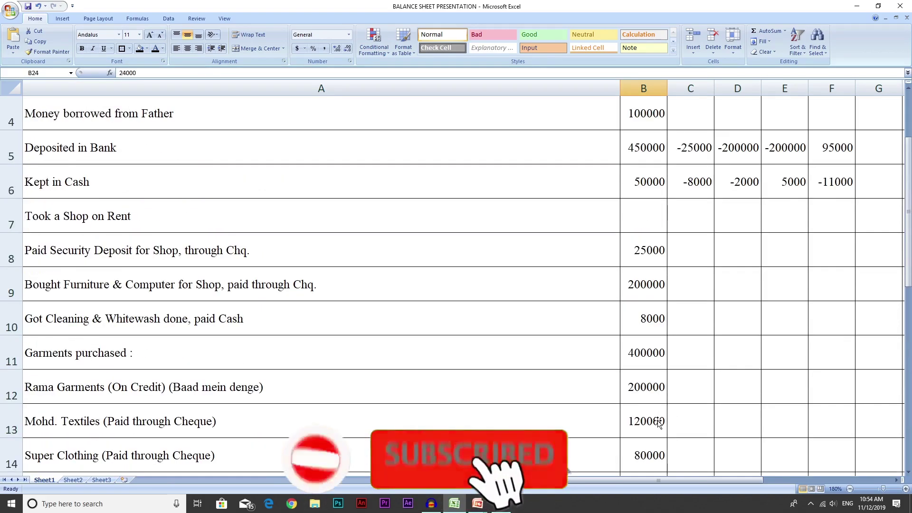
left_click(871, 251)
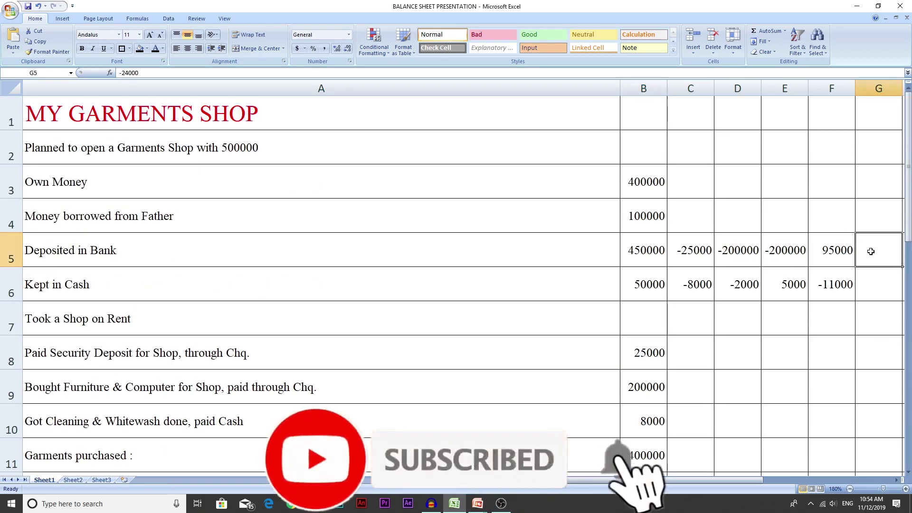
left_click(156, 48)
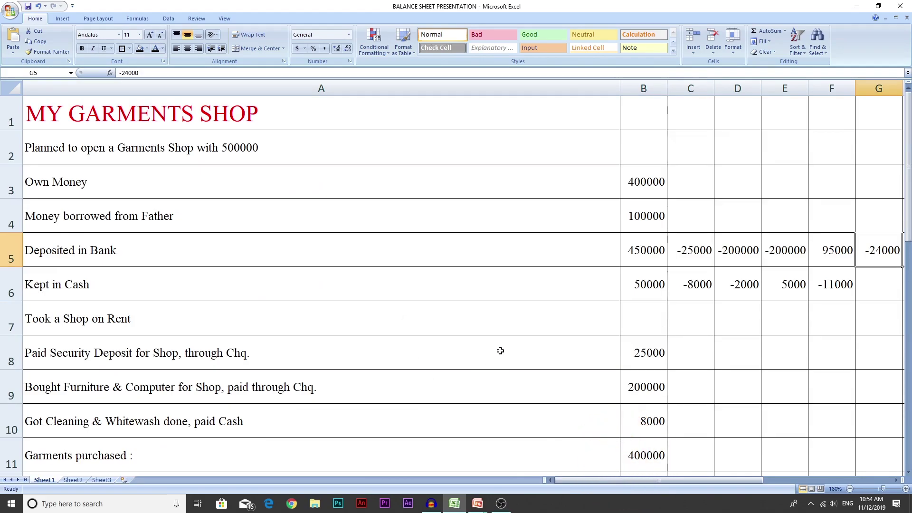
Step: Colour the text black in the Computer & Furniture depreciation entry in A25:B25
scroll(494, 356, "down", 1)
scroll(496, 355, "down", 5)
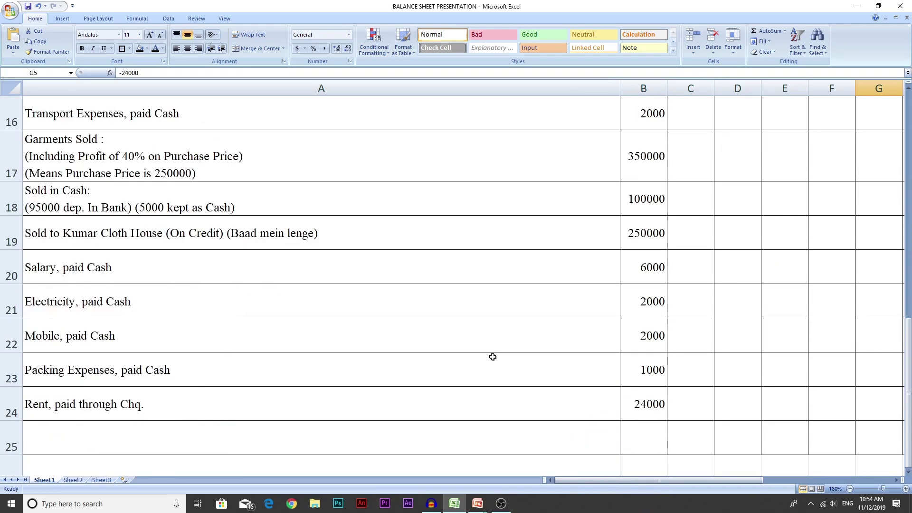
left_click(124, 324)
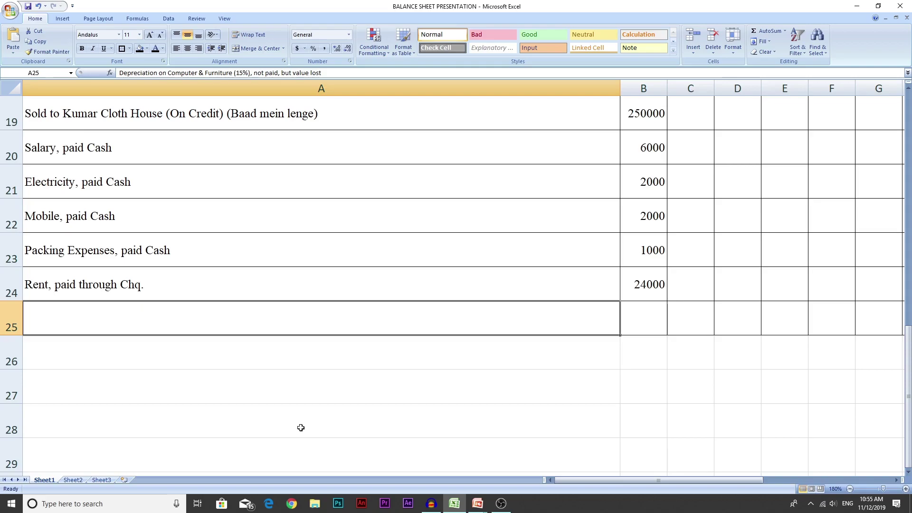
left_click_drag(368, 309, 649, 311)
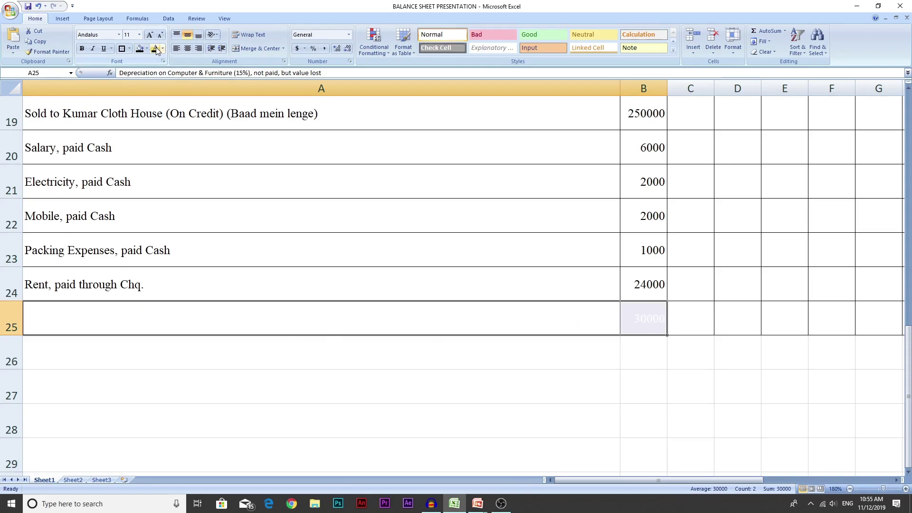
left_click(247, 307)
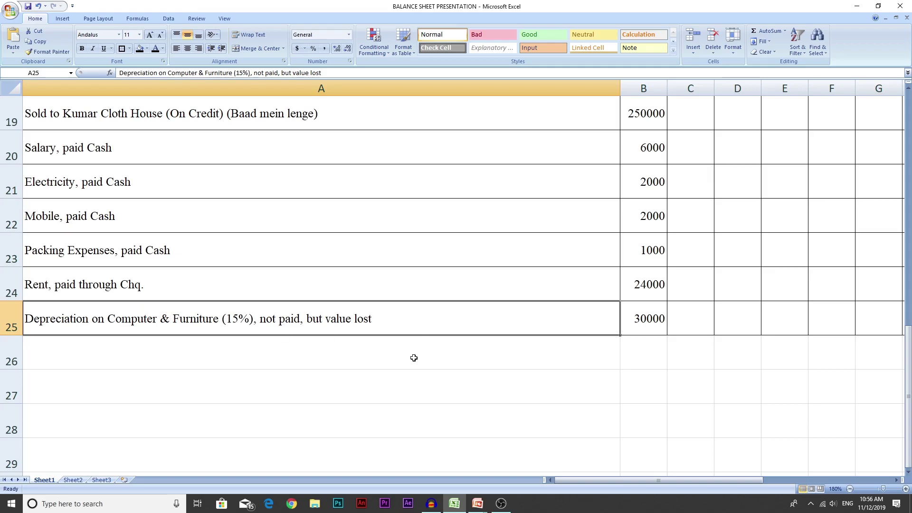
Step: Compare the furniture and computer purchase amount in B9 with the depreciation entry in row 25
scroll(412, 359, "up", 1)
scroll(410, 369, "up", 3)
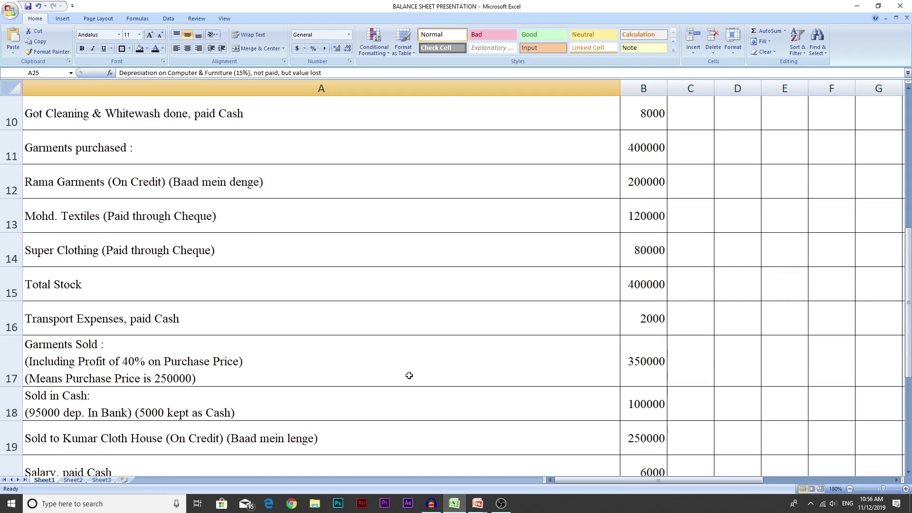
left_click(641, 180)
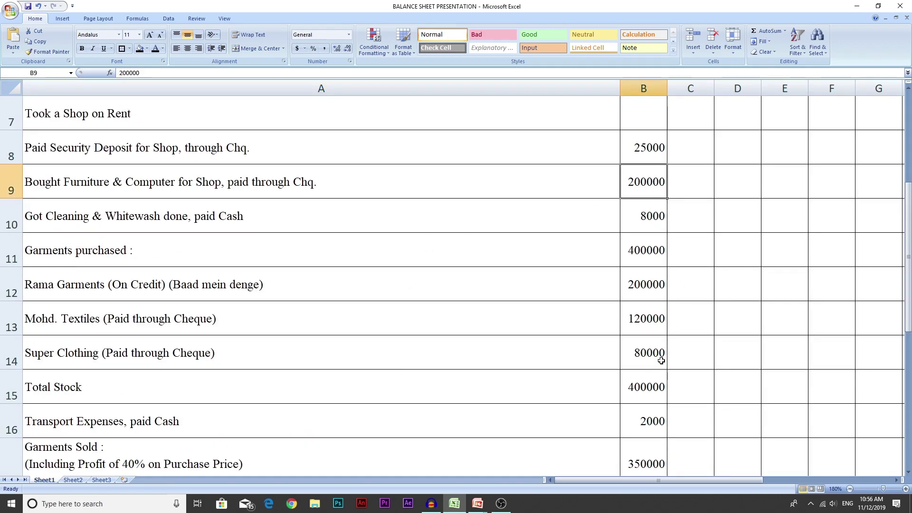
scroll(661, 361, "down", 3)
scroll(661, 361, "down", 2)
left_click(349, 203)
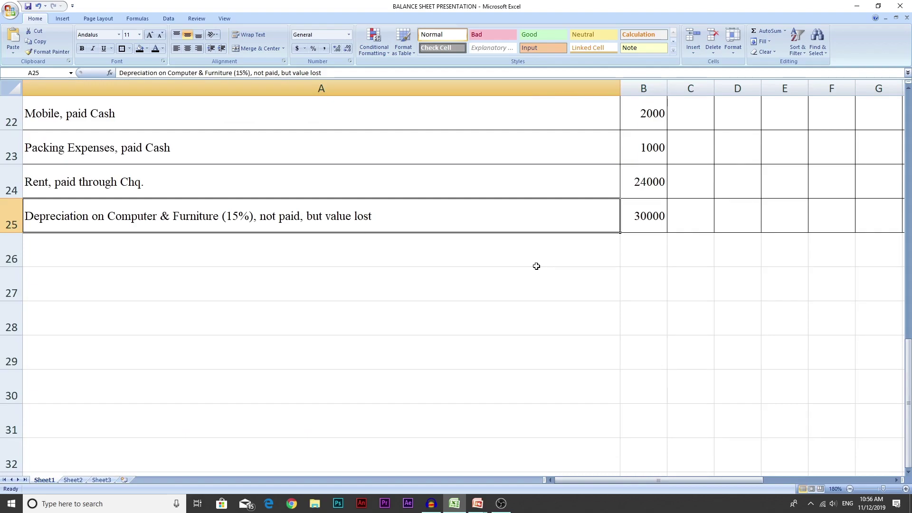
left_click(639, 215)
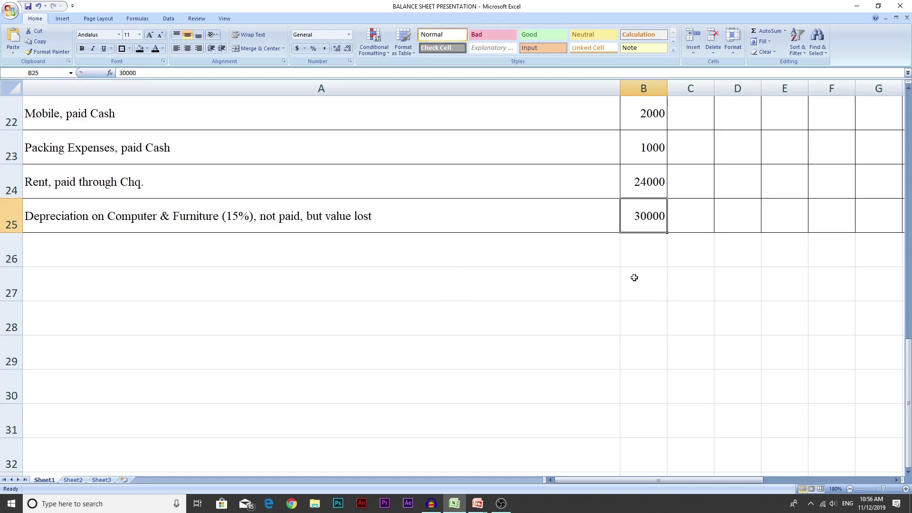
Step: Colour the -30000 depreciation deduction in C9 of the Furniture & Computer row black and check that row's amounts
scroll(631, 320, "up", 2)
scroll(631, 319, "up", 2)
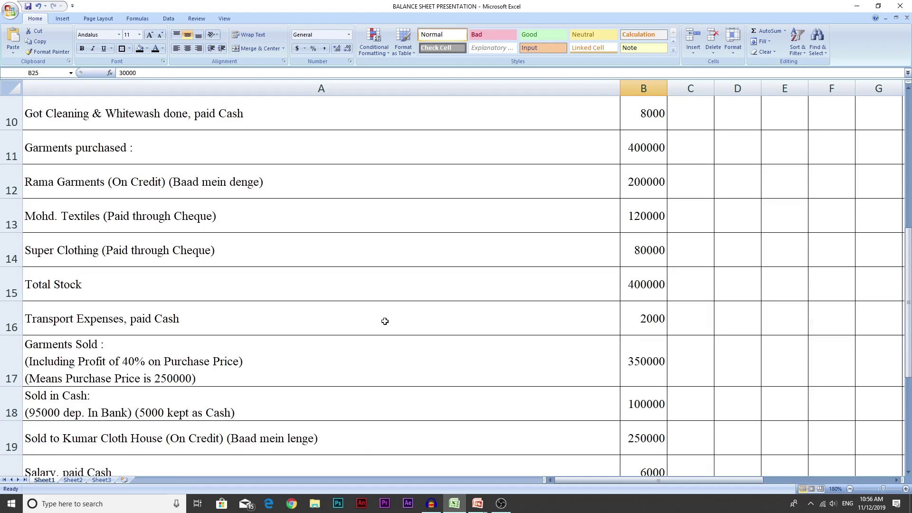
scroll(540, 322, "up", 2)
left_click(697, 282)
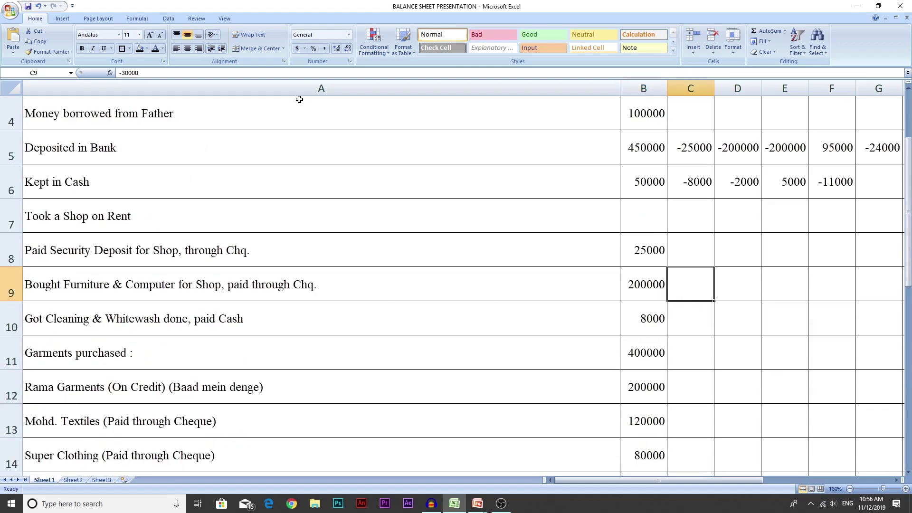
left_click(155, 47)
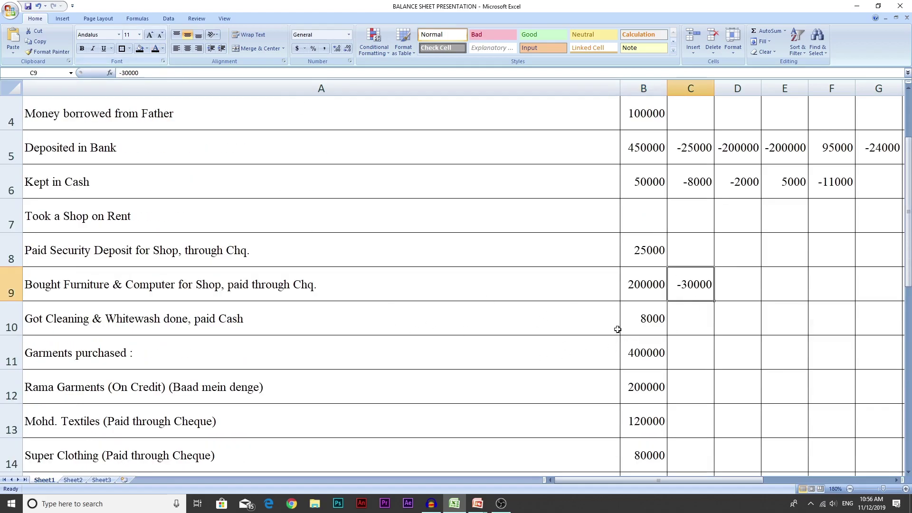
left_click(132, 282)
left_click(640, 290)
left_click(697, 293)
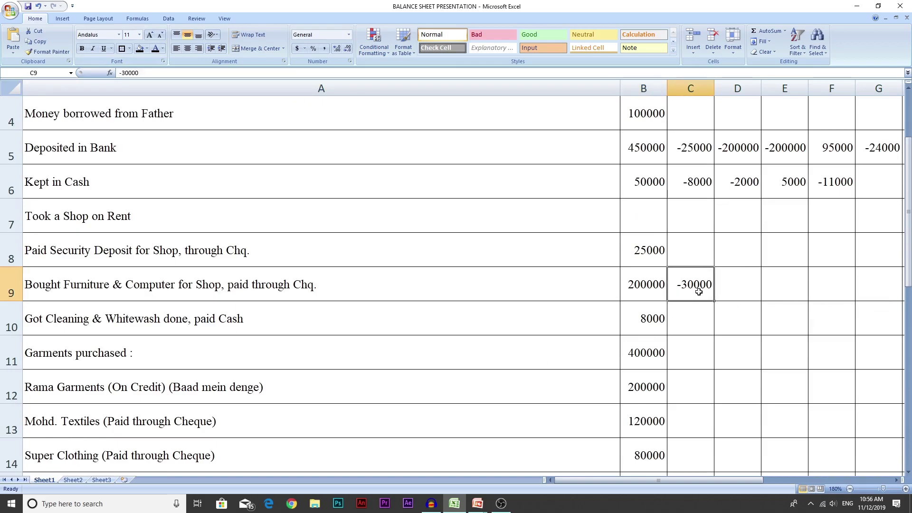
left_click(875, 290)
left_click(641, 110)
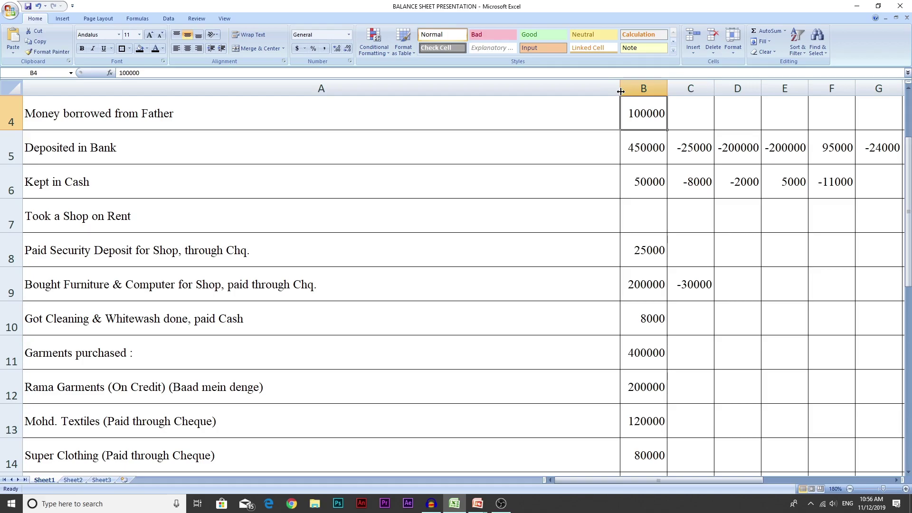
Step: Narrow column A to a width of about 59.29 (420 pixels) so the account classifications in columns H and I fit alongside
left_click_drag(620, 91, 621, 91)
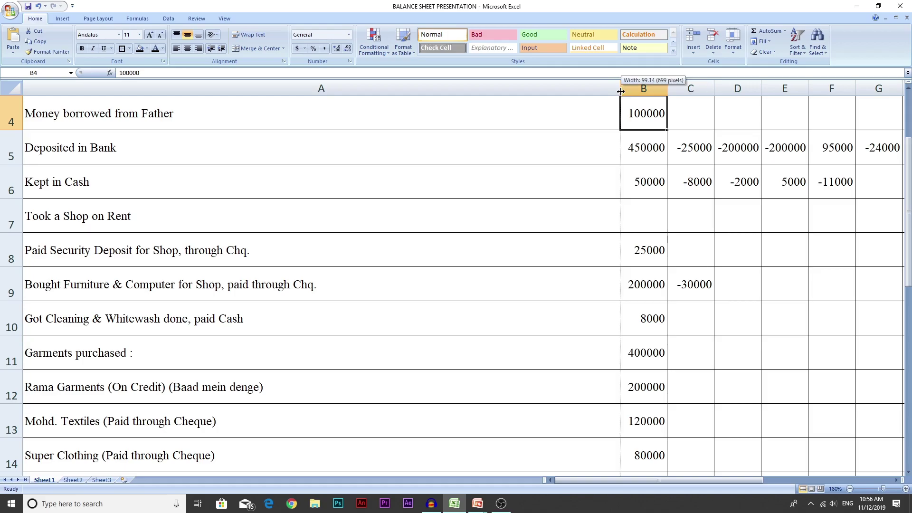
left_click_drag(621, 92, 380, 87)
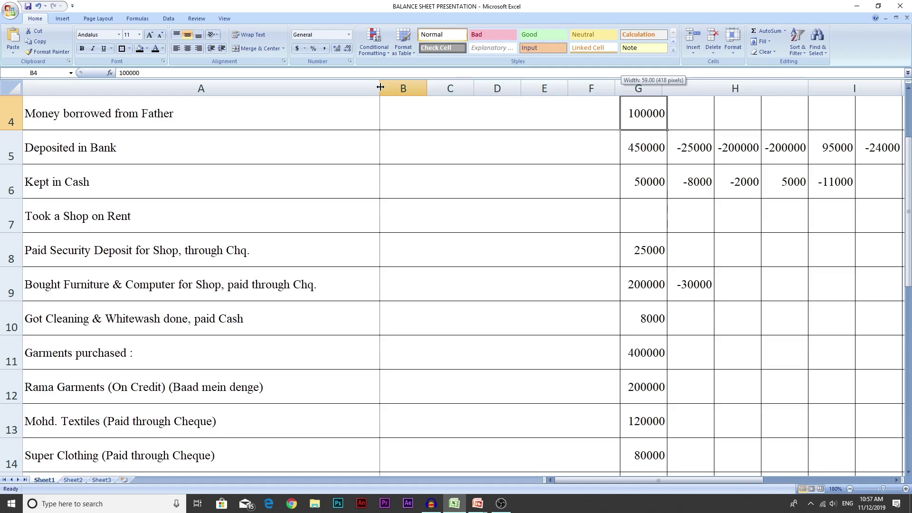
left_click_drag(381, 87, 382, 86)
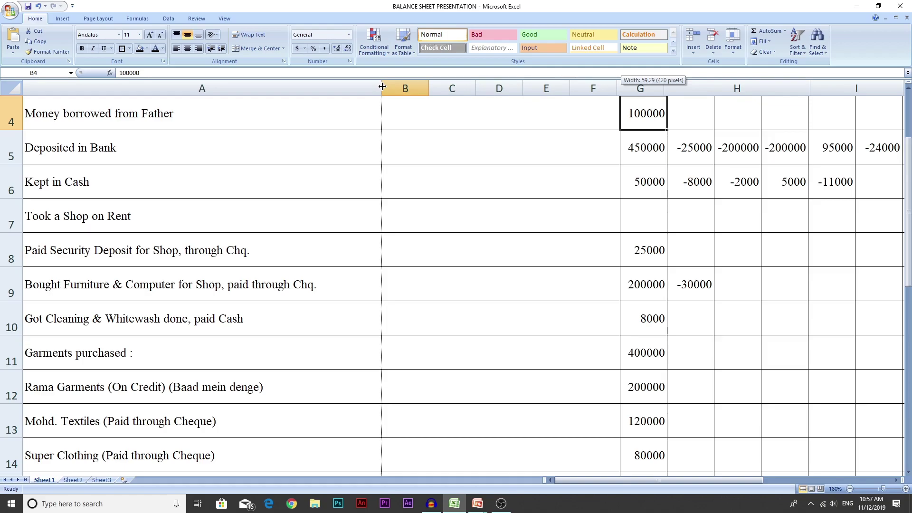
left_click_drag(383, 86, 382, 87)
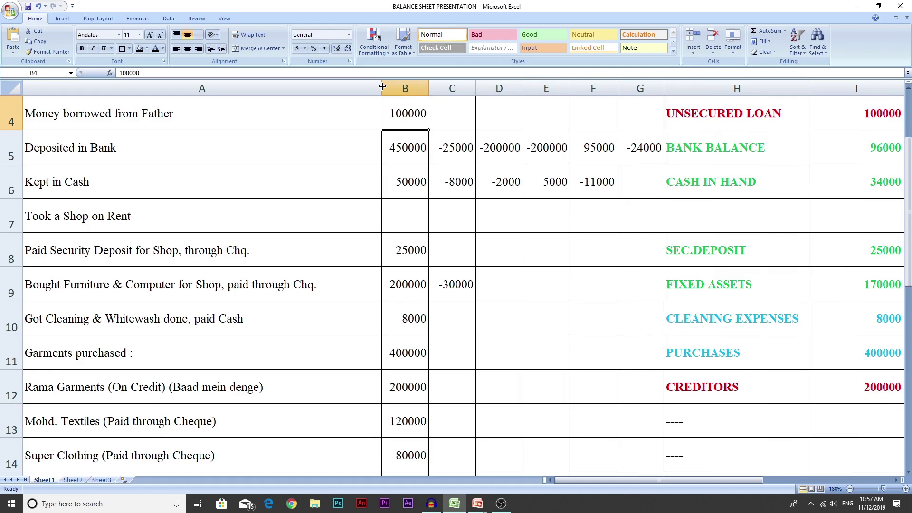
left_click(449, 114)
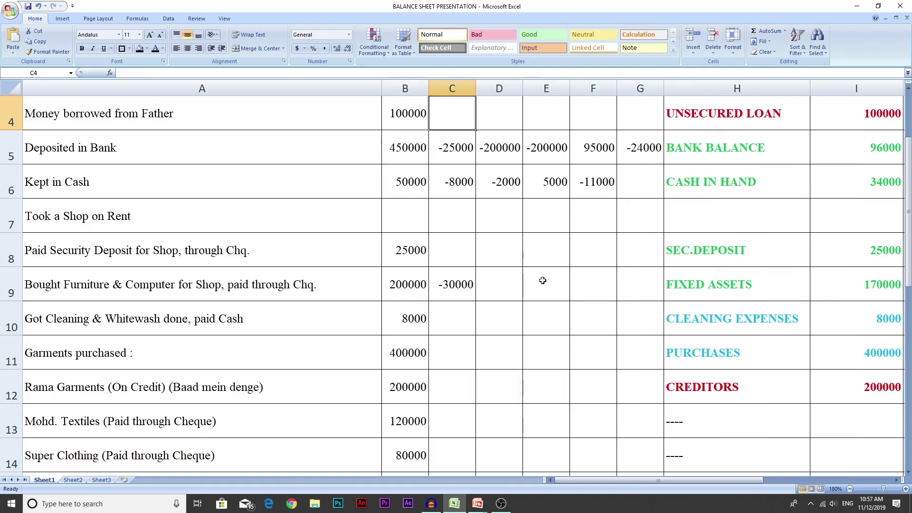
Step: Compare the Own Money entry and its amount in row 3 with the CAPITAL classification in H3:I3
scroll(542, 280, "up", 1)
left_click(721, 183)
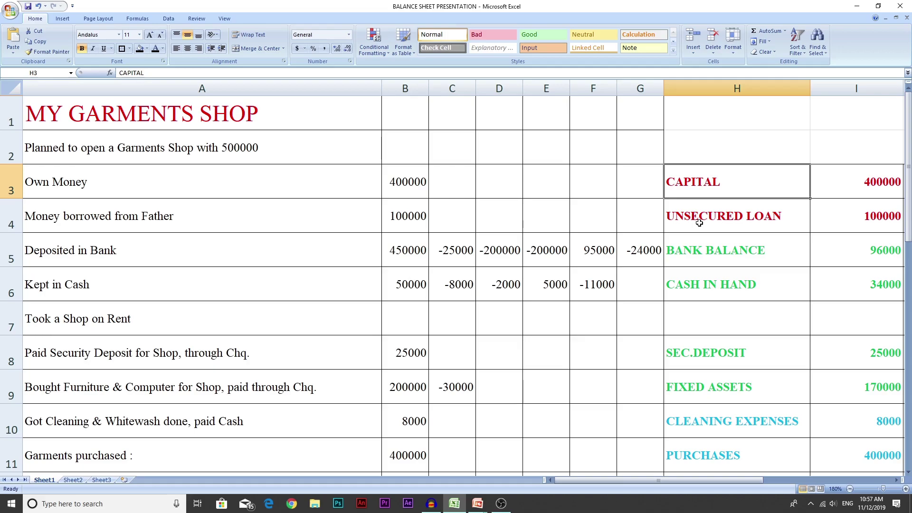
left_click(108, 179)
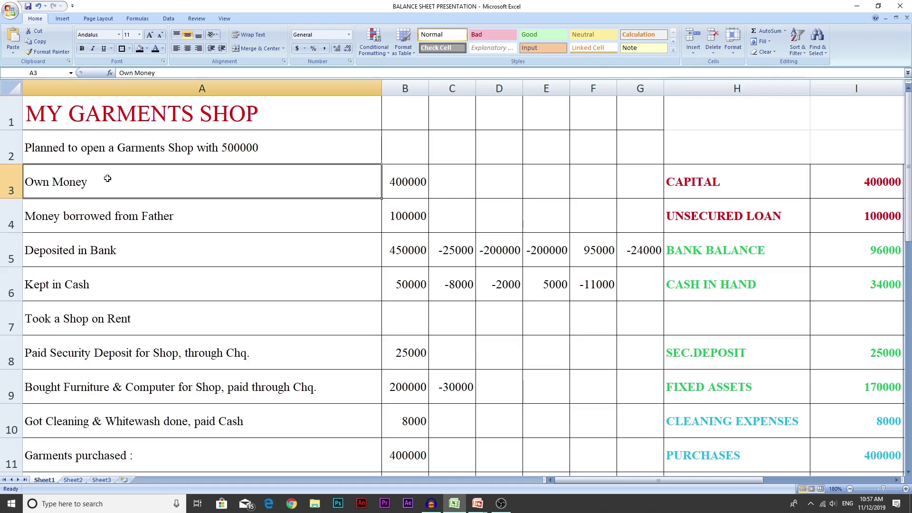
left_click(420, 185)
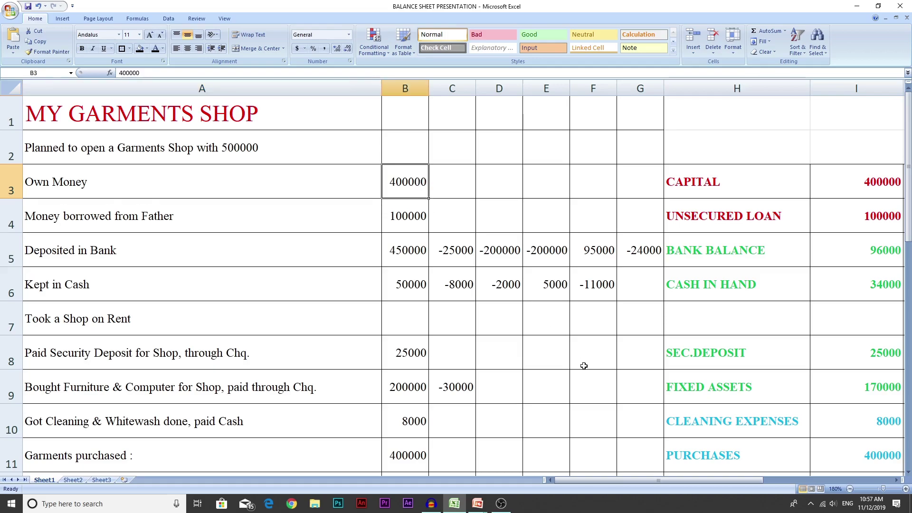
left_click(718, 179)
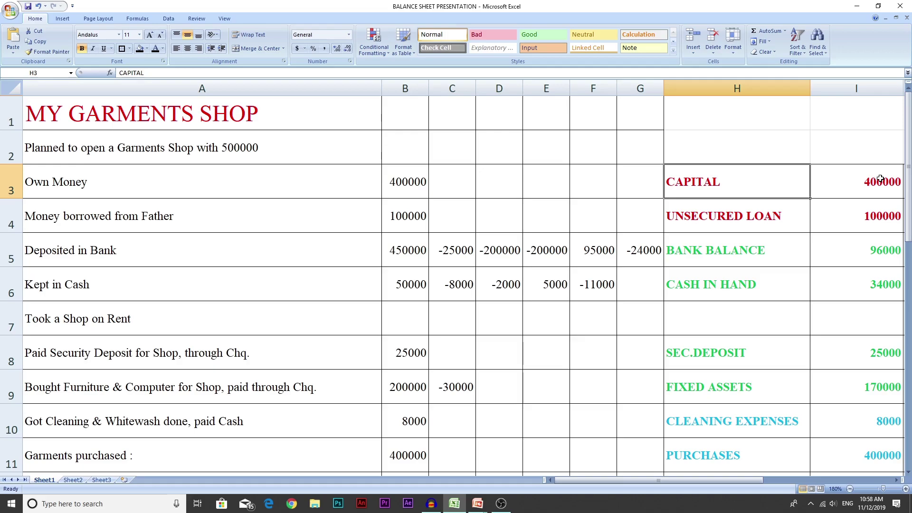
left_click(889, 167)
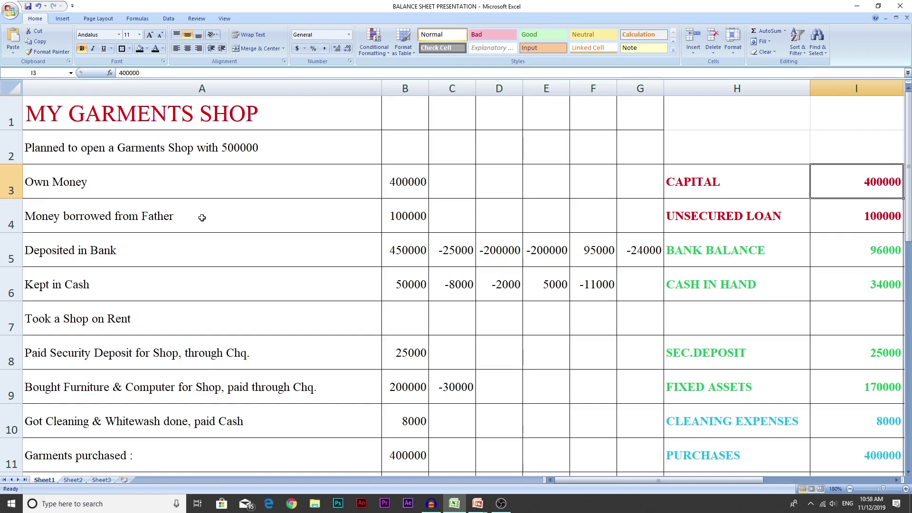
Step: Compare the Money borrowed from Father entry in row 4 with the UNSECURED LOAN classification in H4:I4
left_click(394, 216)
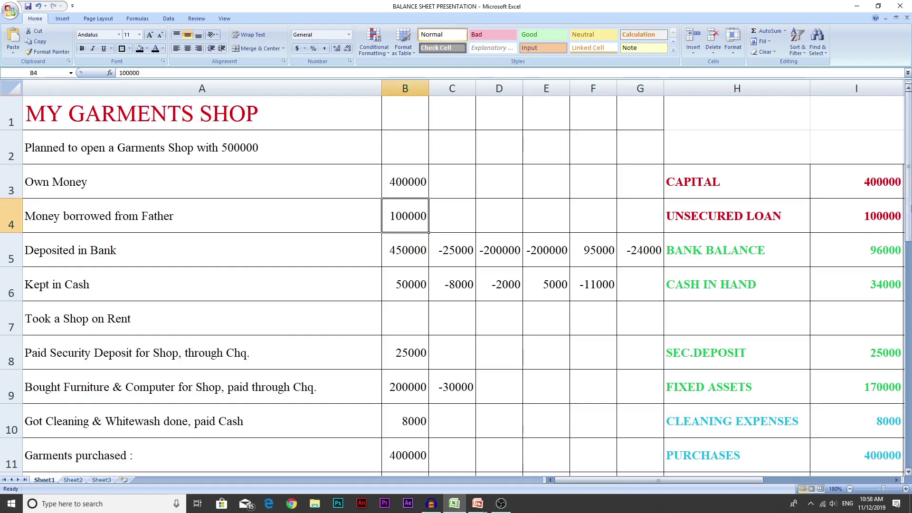
left_click(858, 217)
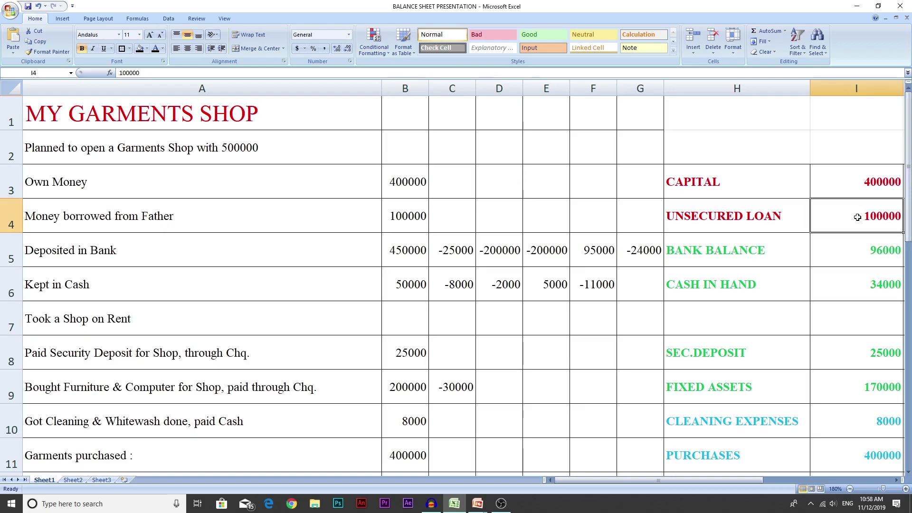
left_click(763, 221)
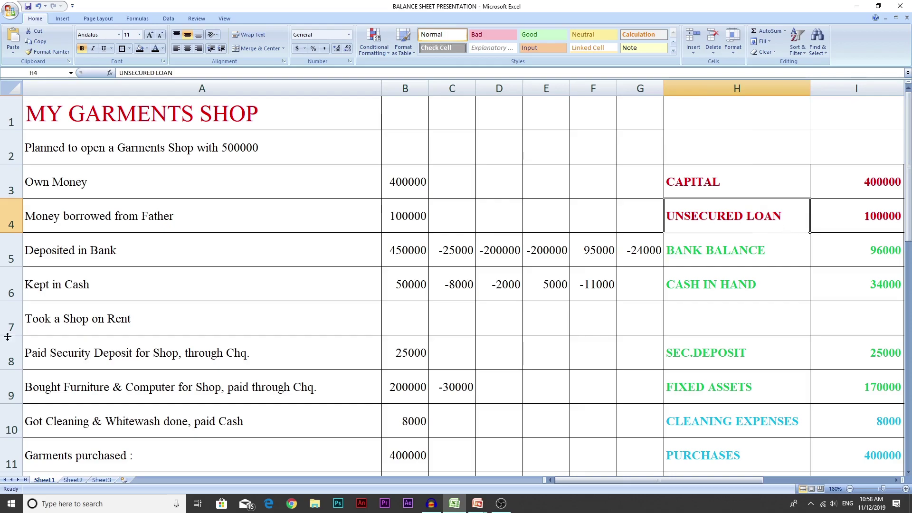
left_click(341, 229)
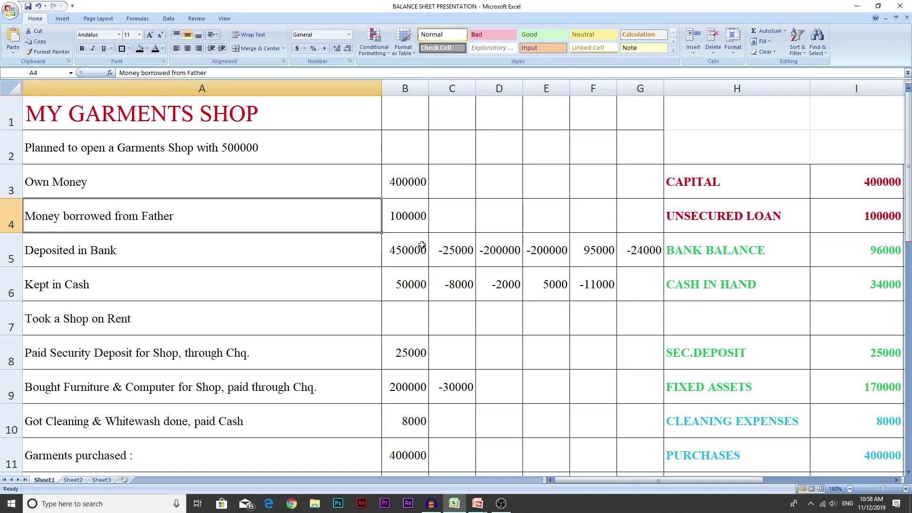
left_click(748, 208)
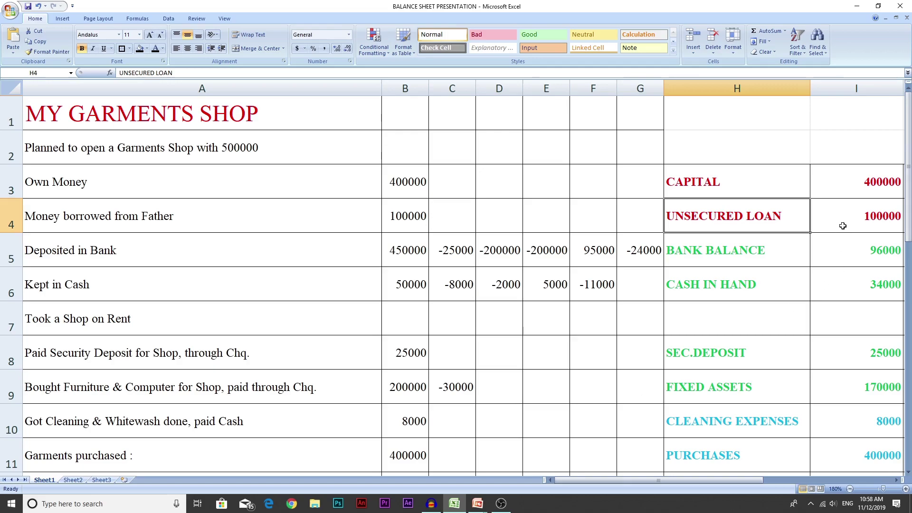
Step: Trace the Deposited in Bank amounts across B5:G5 to the BANK BALANCE figure in H5:I5
left_click(145, 261)
mouse_move(463, 509)
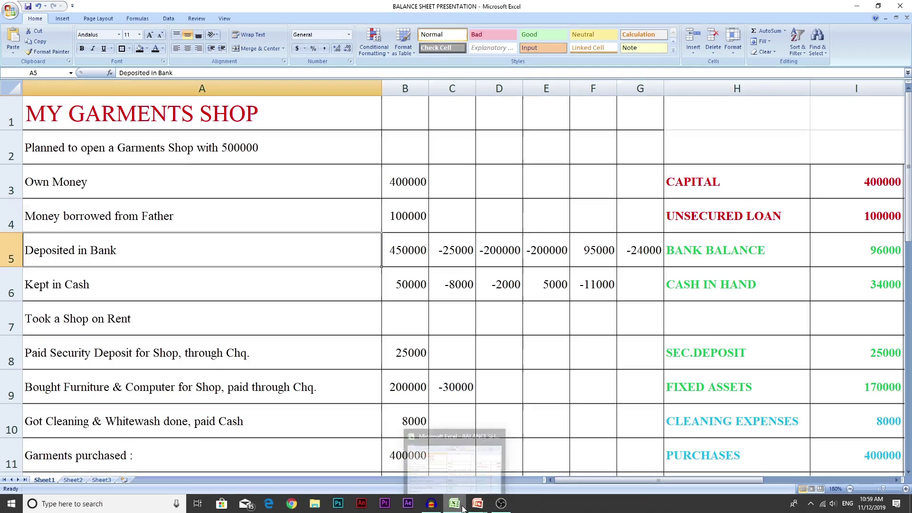
left_click(781, 250)
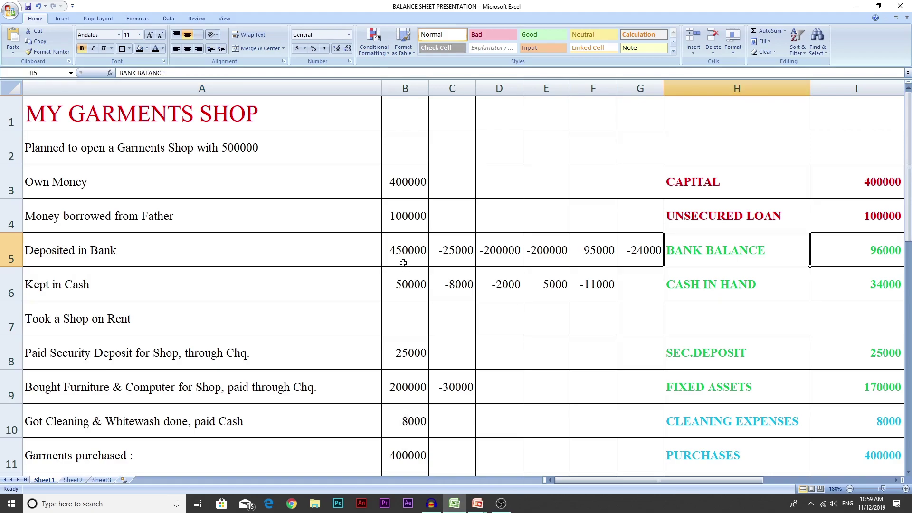
left_click(394, 250)
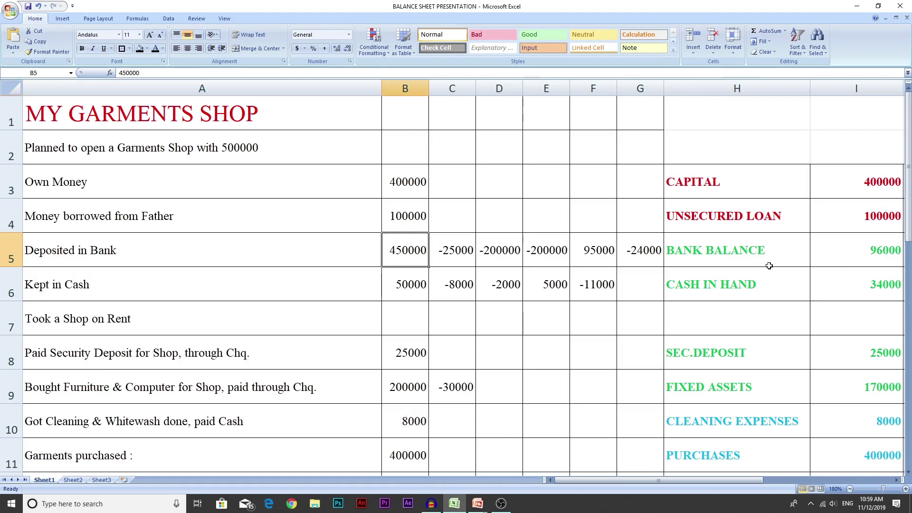
left_click(456, 258)
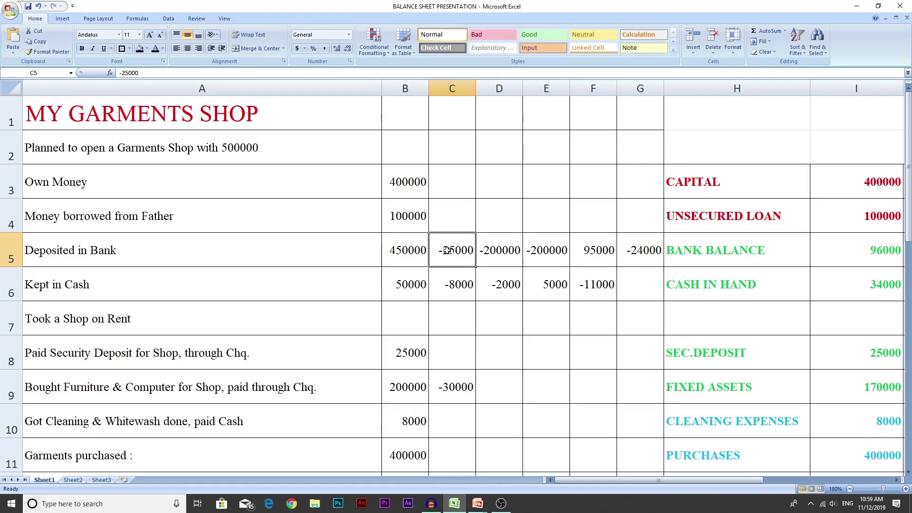
left_click(632, 250)
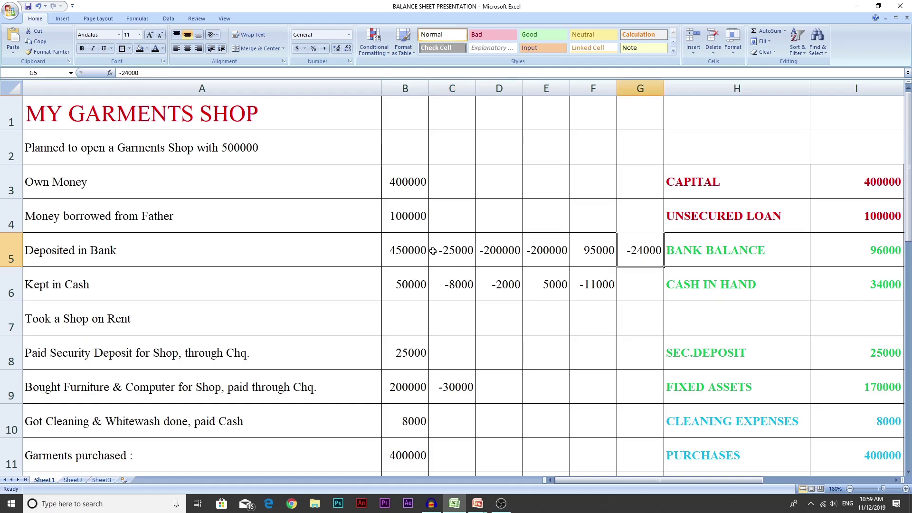
left_click(845, 253)
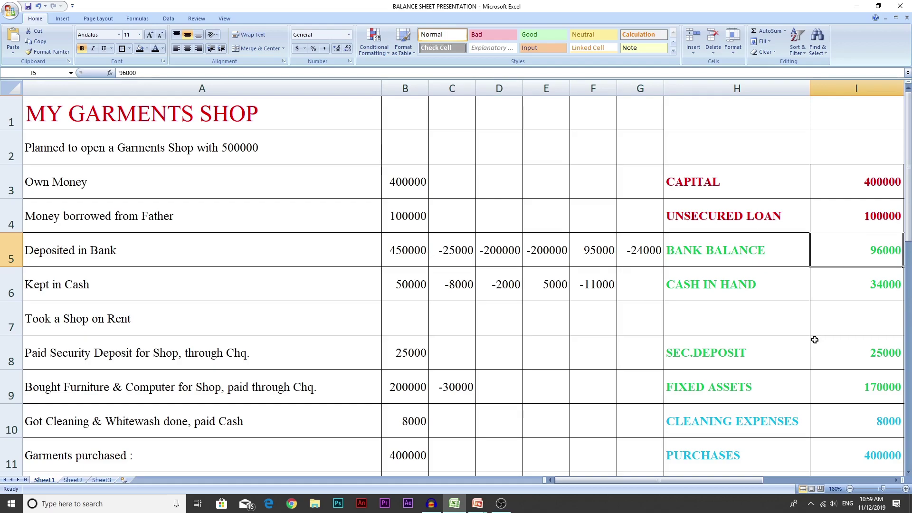
left_click(704, 248)
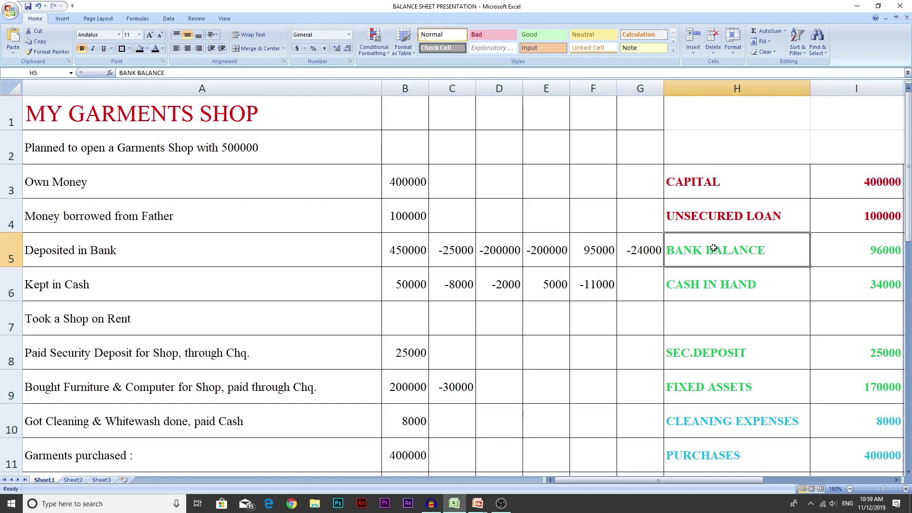
left_click(872, 247)
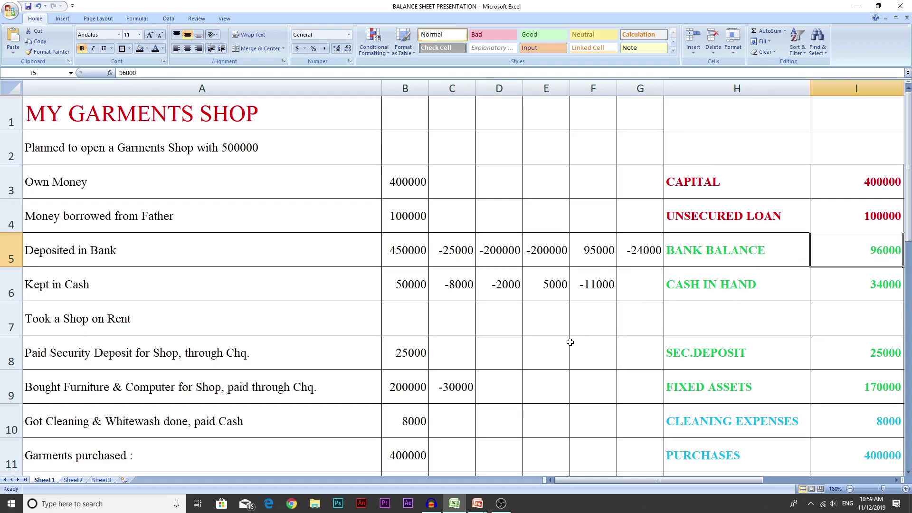
Step: Trace the Kept in Cash amounts across B6:F6 to the CASH IN HAND figure in H6:I6
left_click(202, 281)
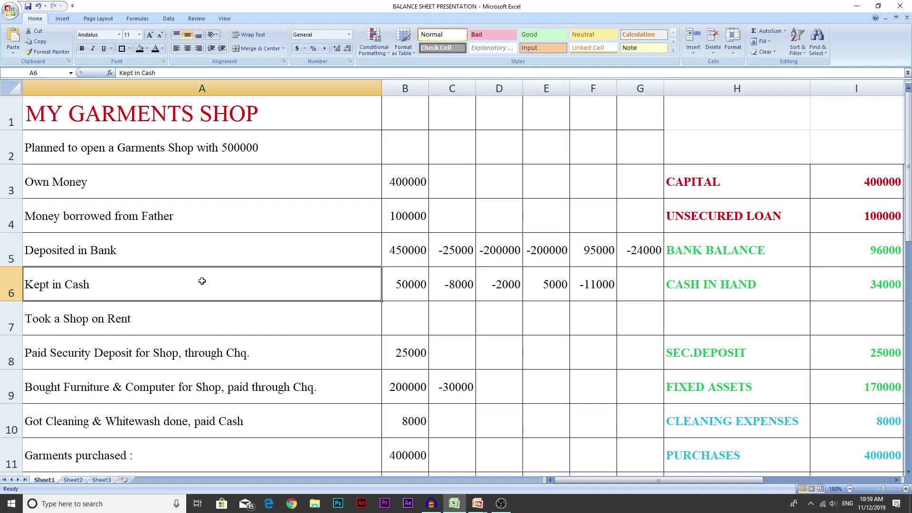
left_click(411, 294)
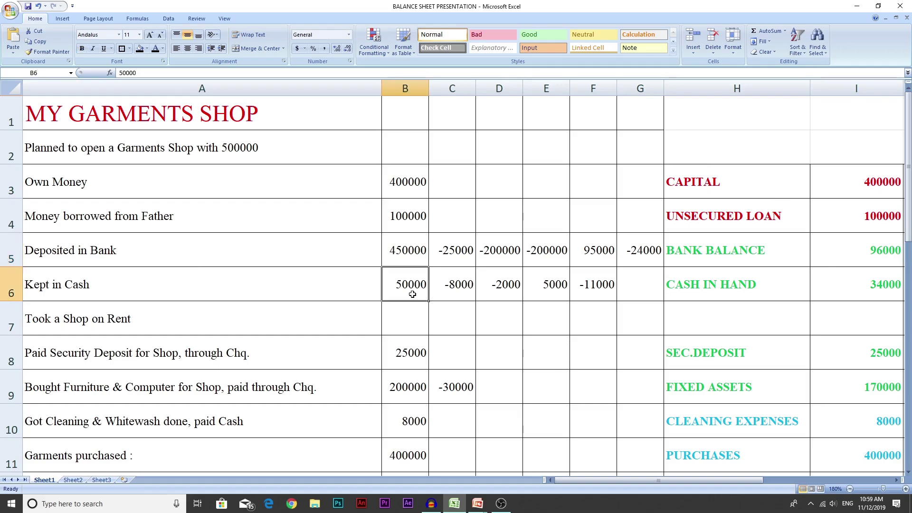
left_click(590, 294)
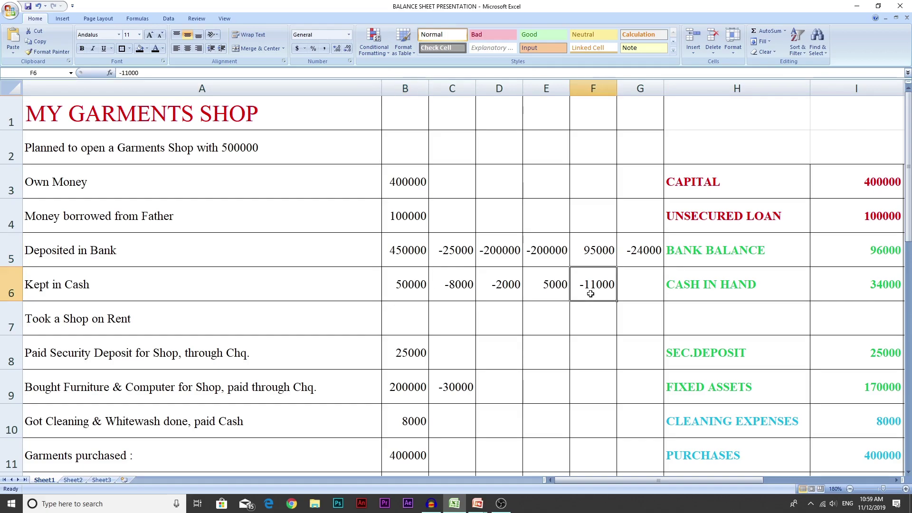
left_click(759, 288)
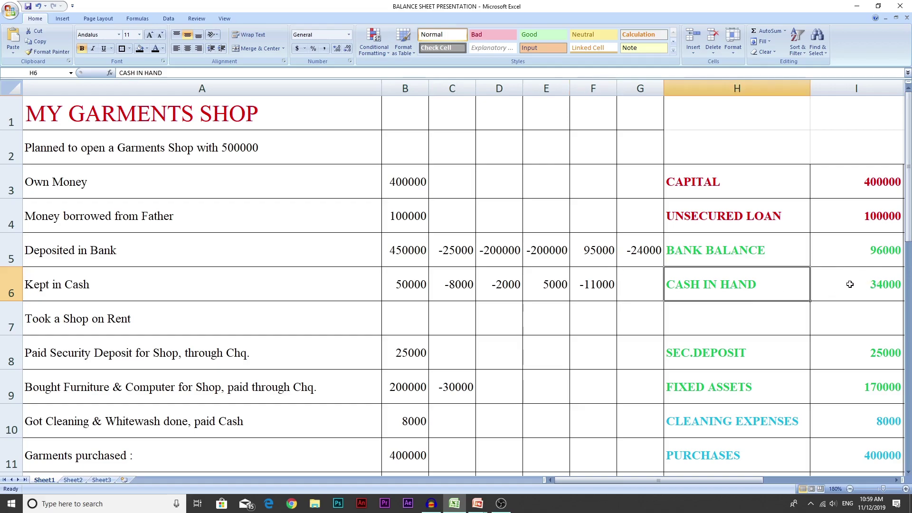
left_click(850, 284)
left_click(781, 293)
left_click(857, 285)
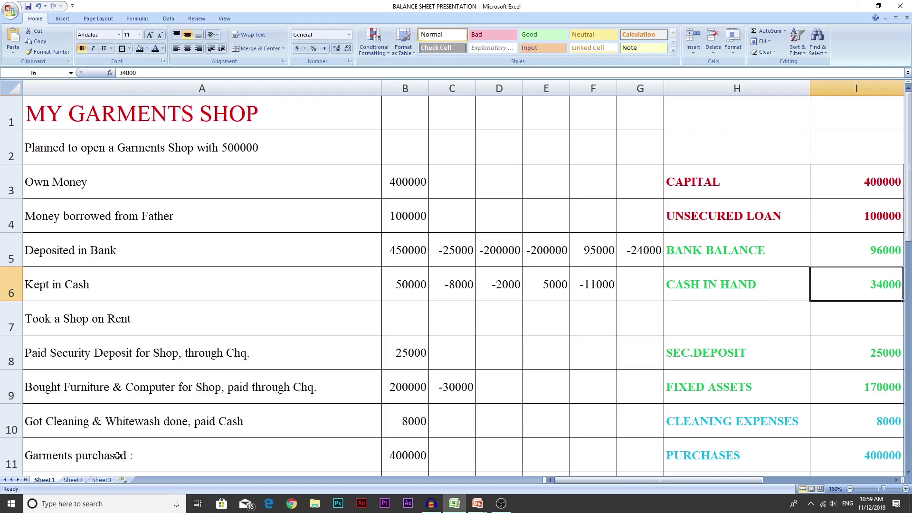
Step: Compare the shop's security deposit payment in row 8 with the SEC.DEPOSIT classification in H8:I8
left_click(296, 354)
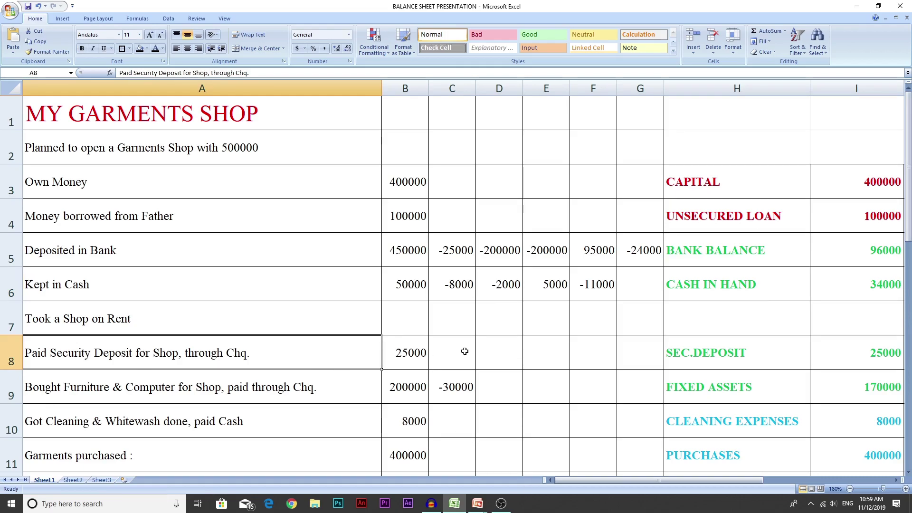
left_click(766, 358)
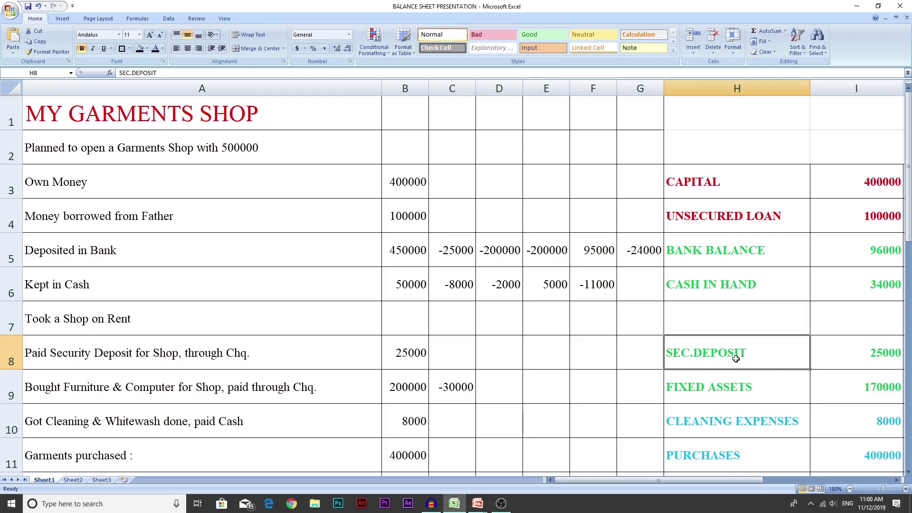
left_click(856, 348)
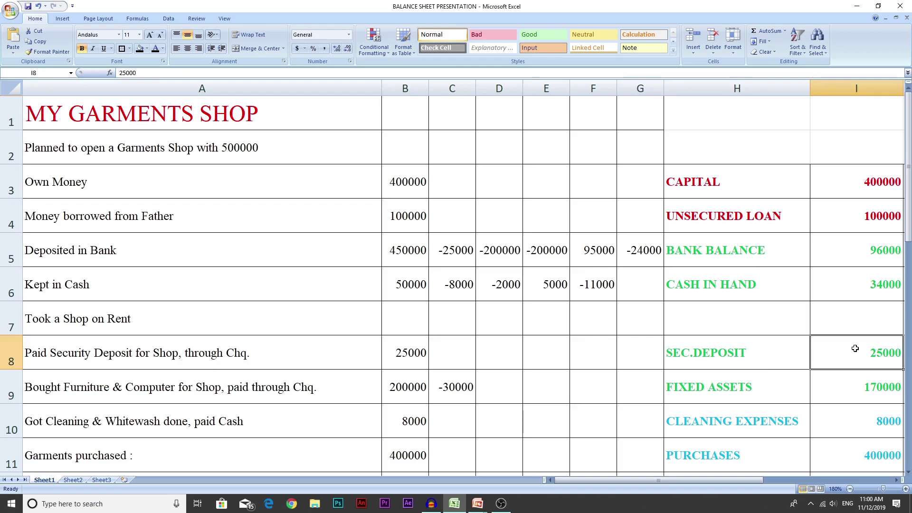
Step: Trace the Furniture & Computer purchase in B9 and its depreciation deduction in C9 to the FIXED ASSETS amount in I9
left_click(356, 383)
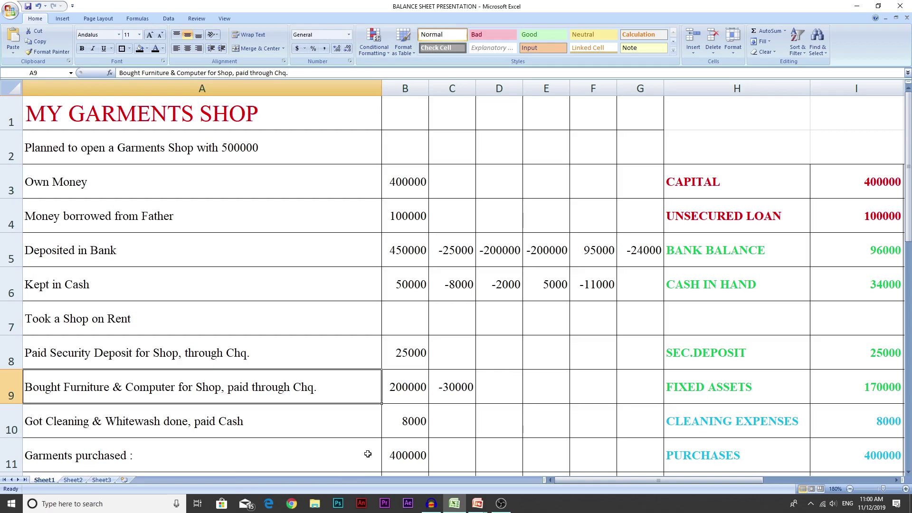
left_click(422, 394)
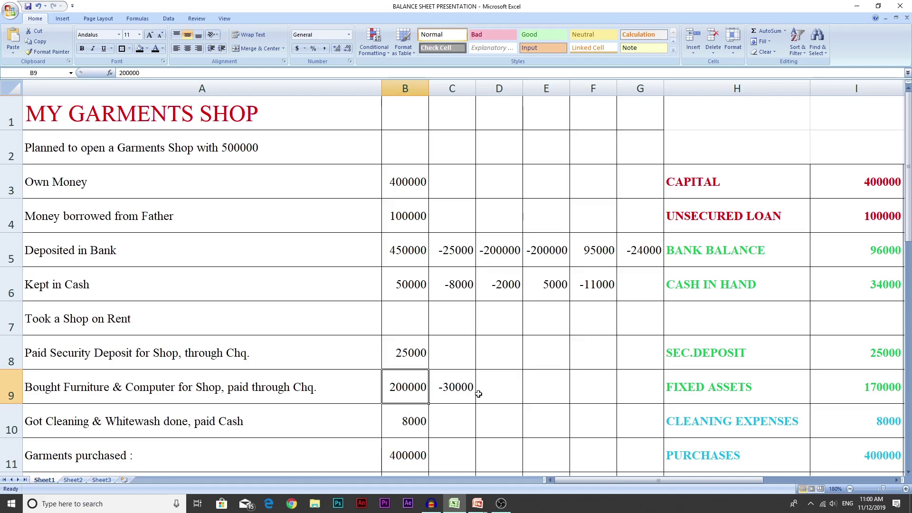
left_click(492, 390)
left_click(460, 402)
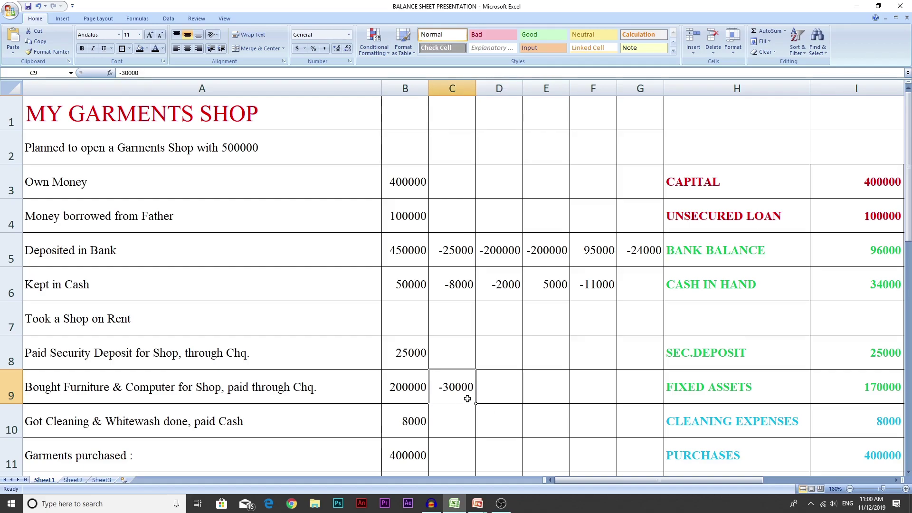
left_click(397, 395)
left_click(460, 398)
left_click(823, 387)
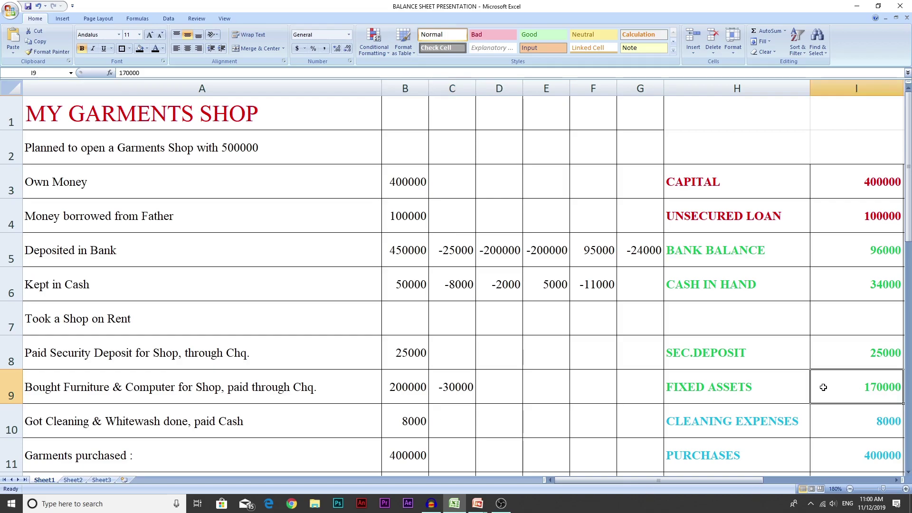
Step: Recheck the furniture and computer purchase in row 9 against the FIXED ASSETS classification and amount in H9:I9
left_click(369, 399)
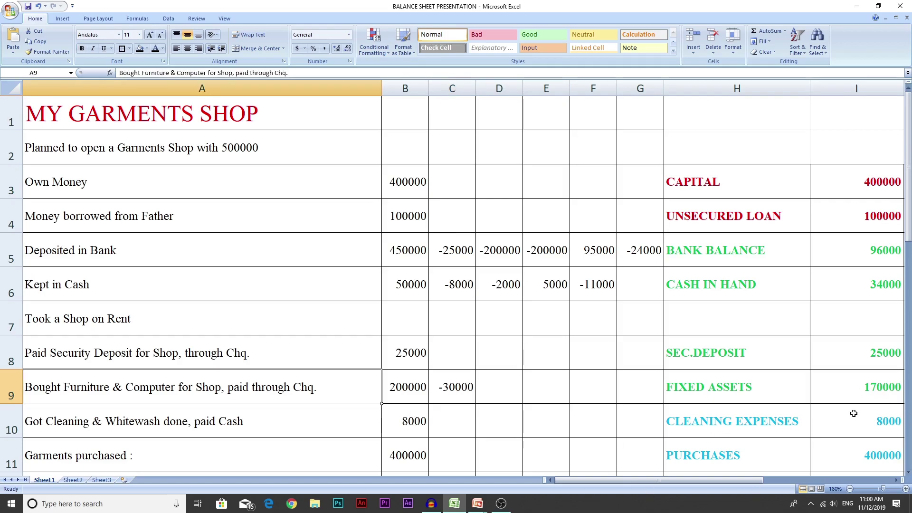
left_click(641, 398)
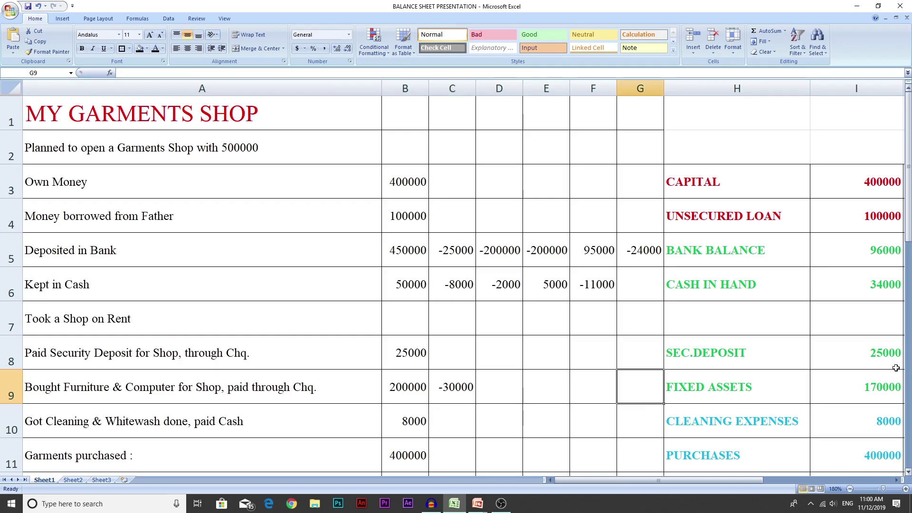
left_click(850, 386)
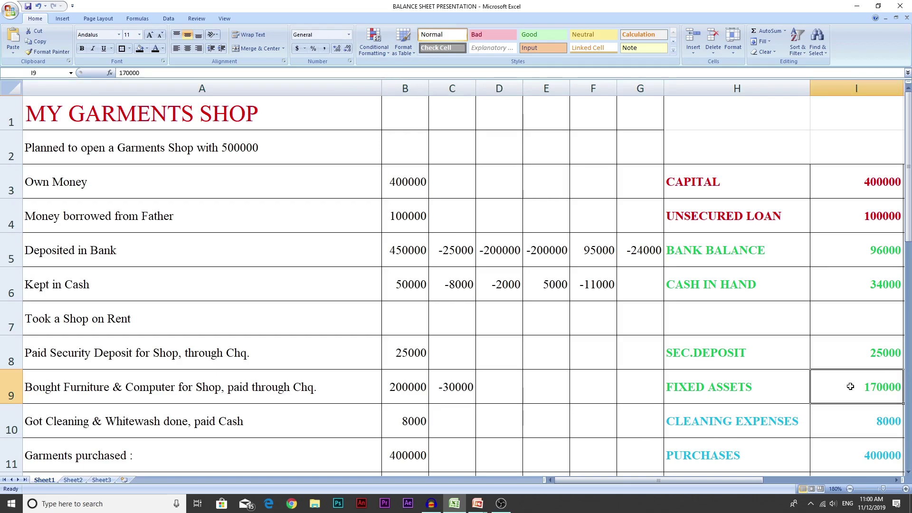
left_click(770, 391)
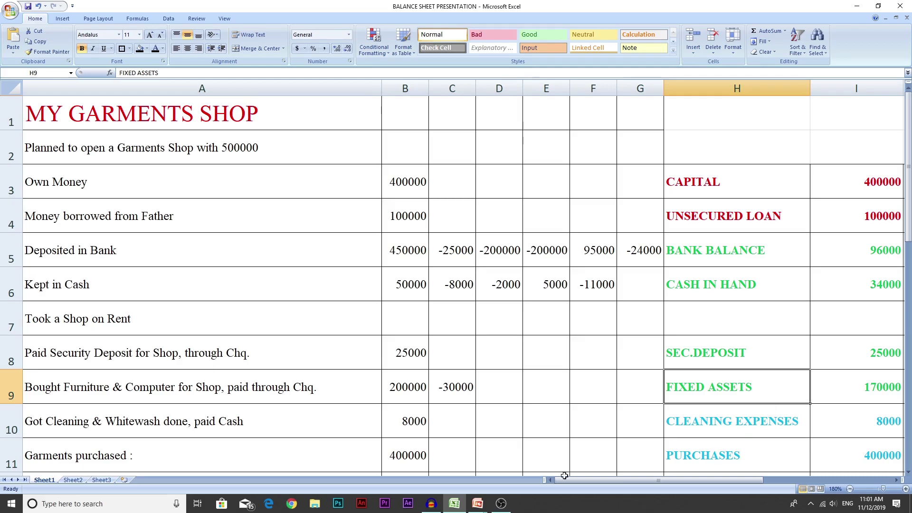
Step: Match the Cleaning & Whitewash cash payment in A10:B10 with the CLEANING EXPENSES classification and amount in H10:I10
left_click(287, 422)
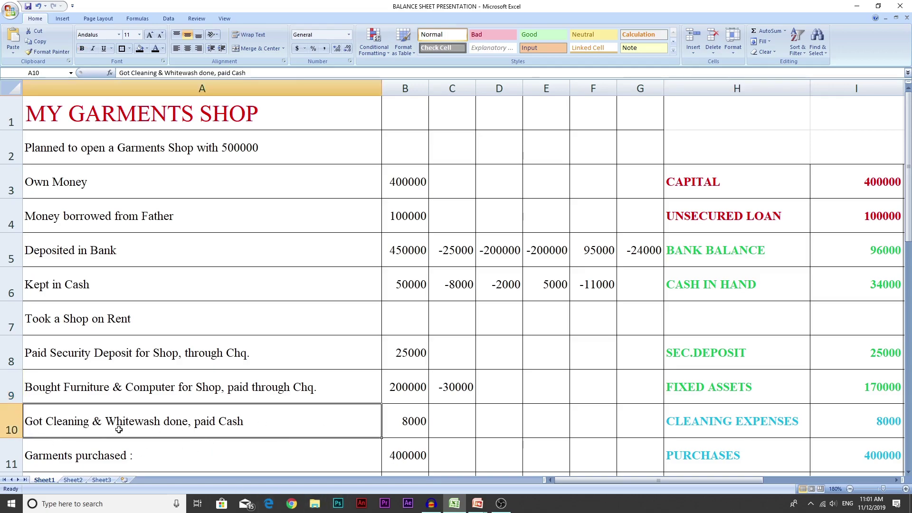
left_click(395, 422)
left_click(744, 436)
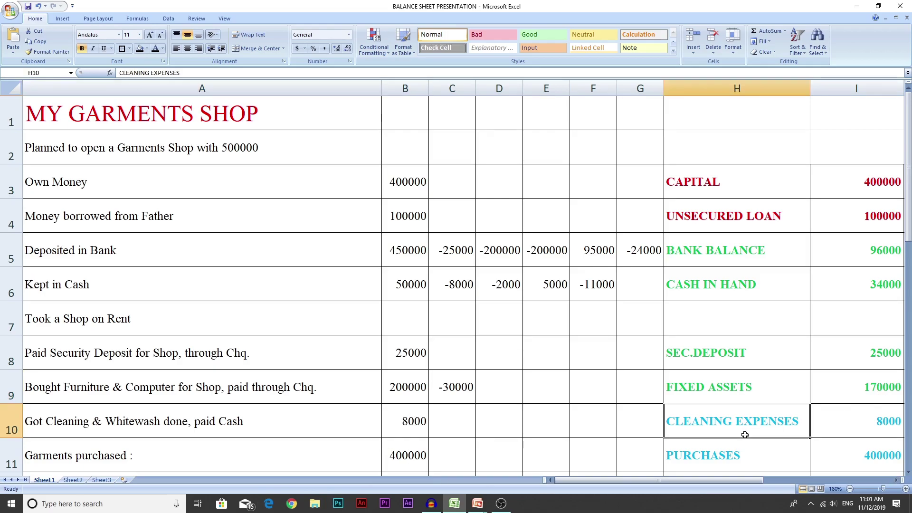
left_click(875, 409)
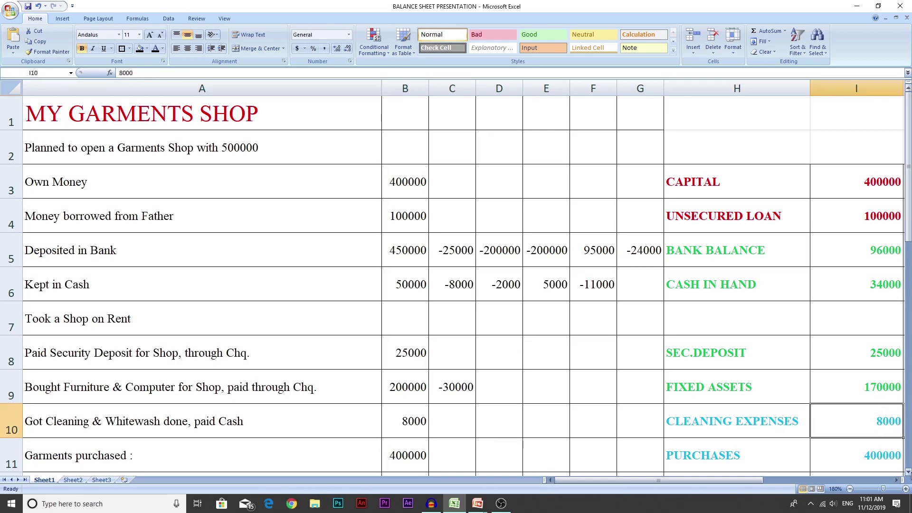
Step: Match the Garments purchased entry in A11:B11 with the PURCHASES classification and amount in H11:I11
left_click(908, 472)
scroll(908, 473, "down", 4)
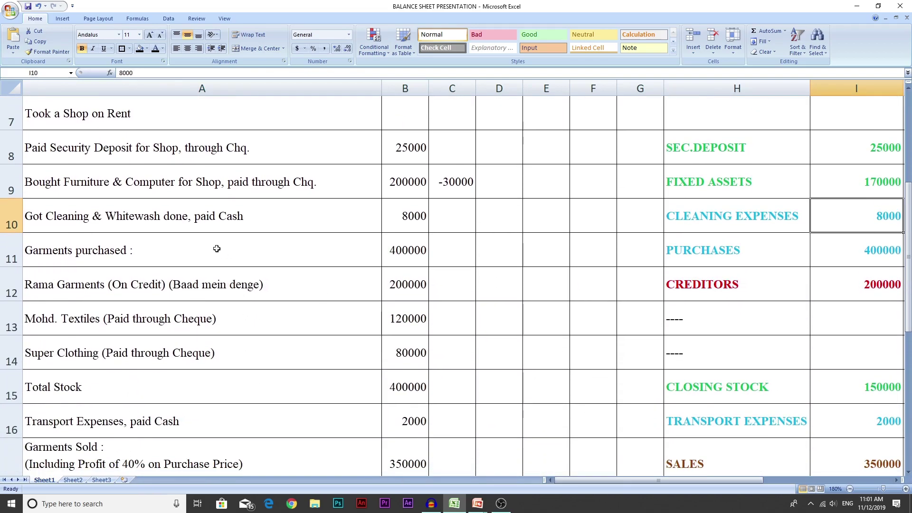
left_click(181, 248)
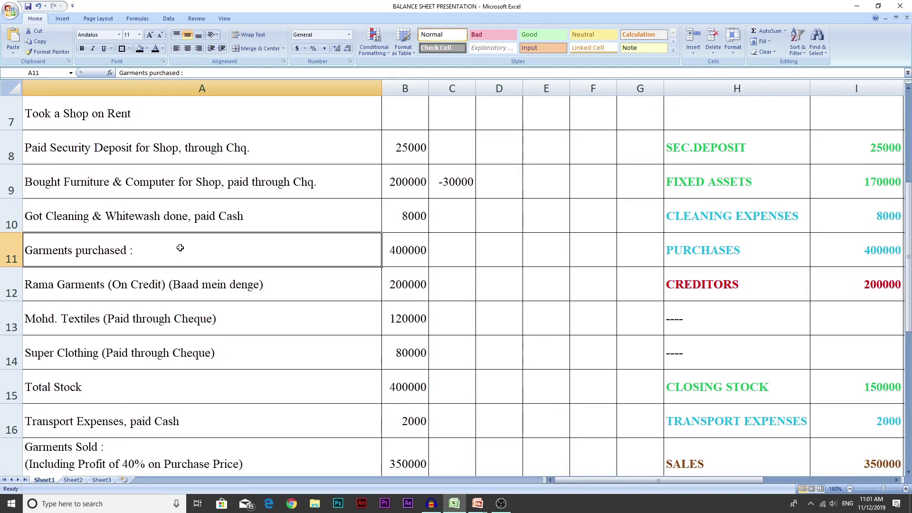
left_click(408, 248)
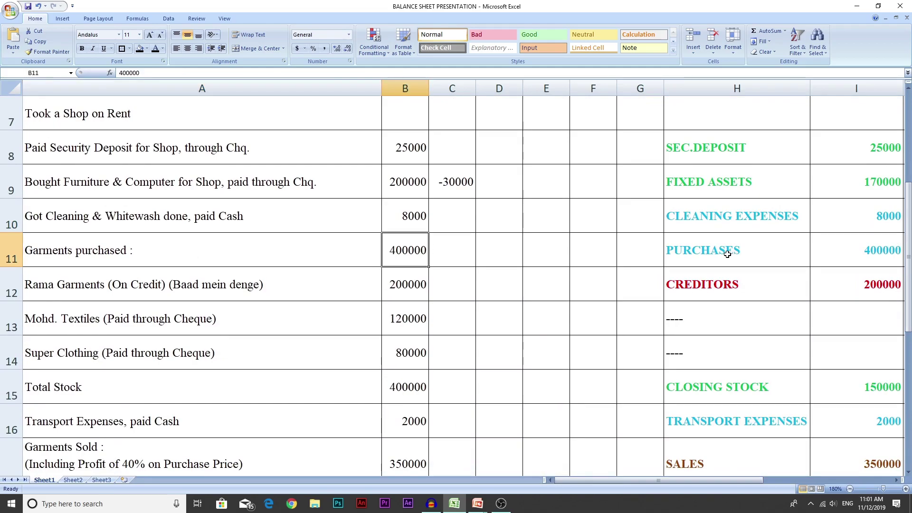
left_click(752, 256)
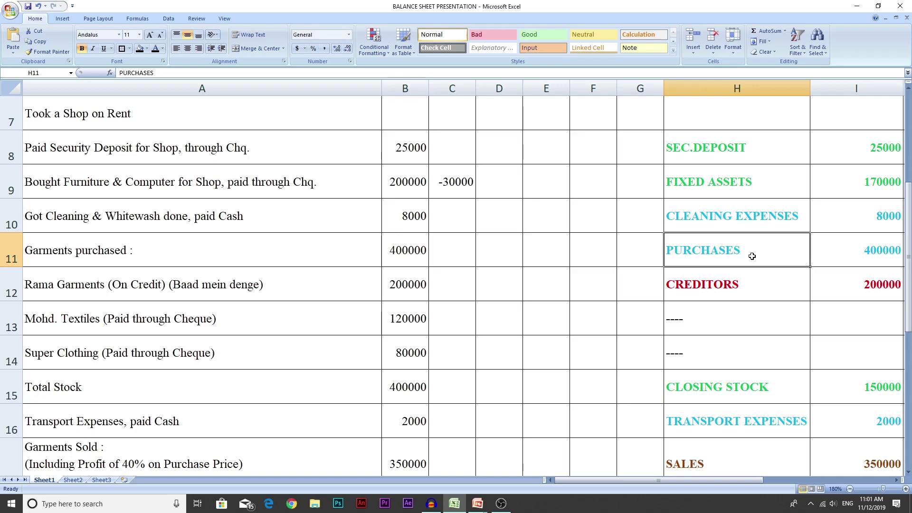
left_click(849, 256)
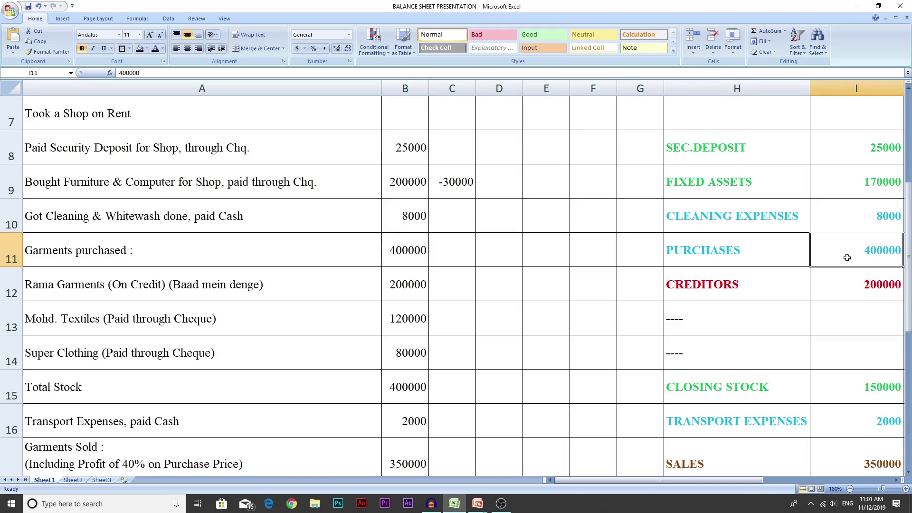
left_click(726, 251)
Step: Trace the Rama Garments credit purchase in A12:B12 to the CREDITORS classification and amount in H12:I12
left_click(309, 285)
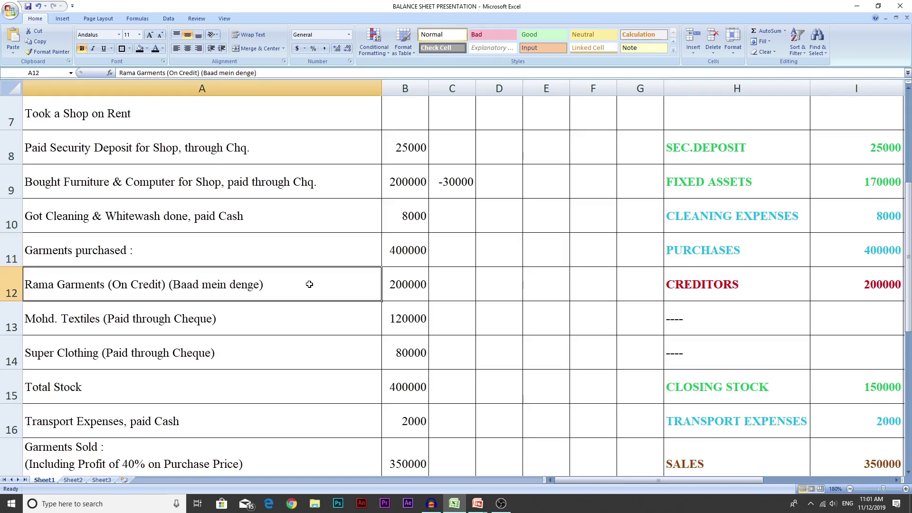
left_click(406, 286)
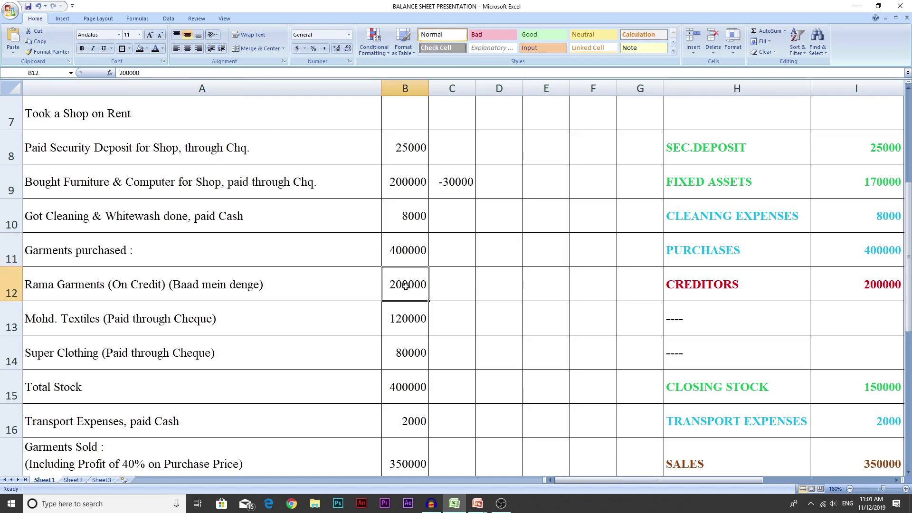
left_click(298, 289)
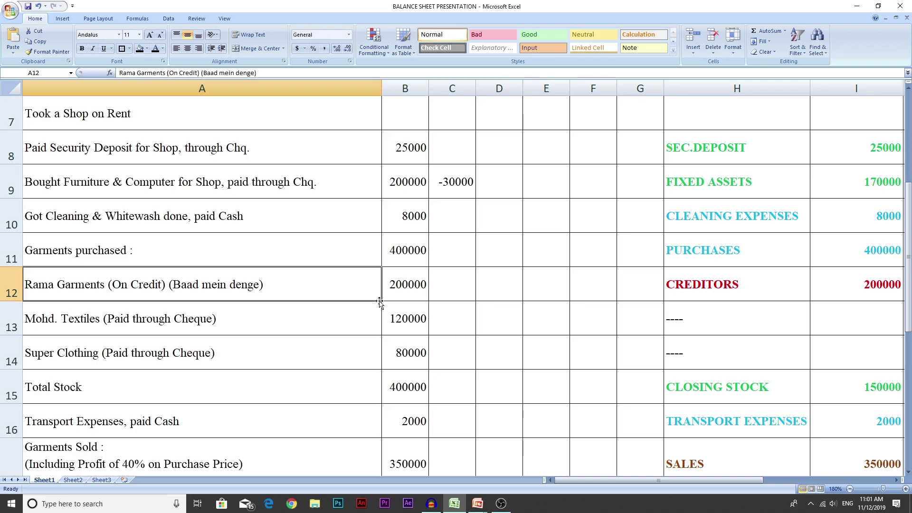
left_click(763, 286)
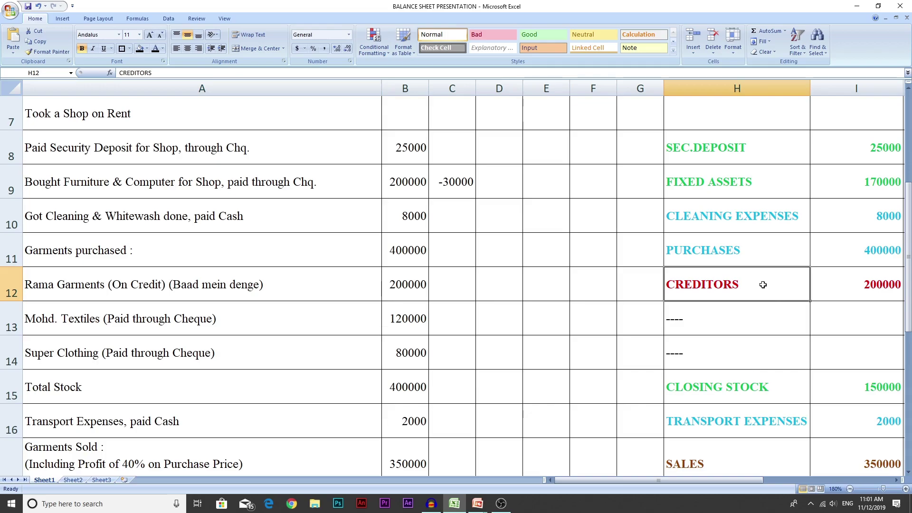
left_click(402, 295)
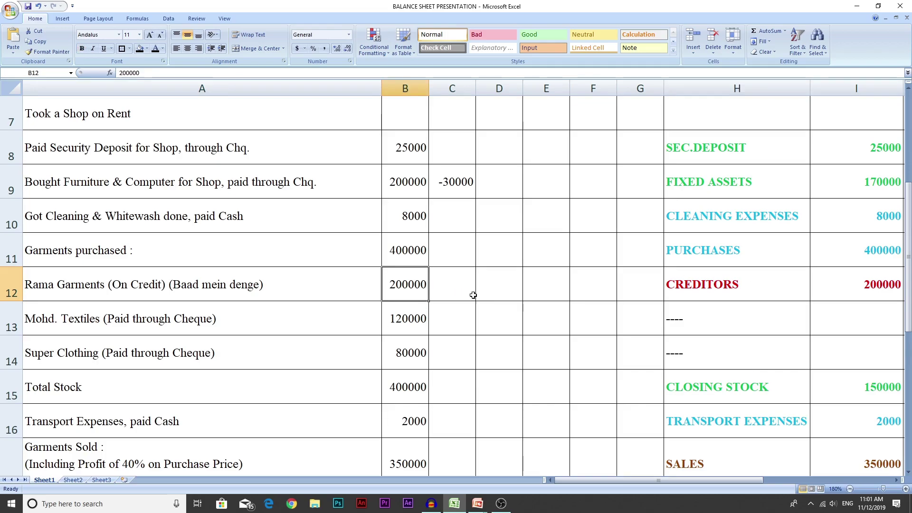
left_click(869, 290)
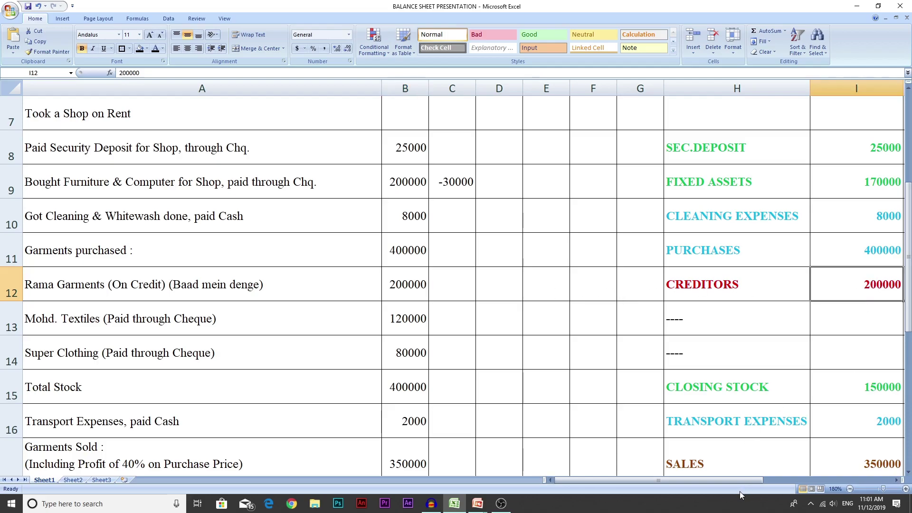
Step: Compare the Mohd. Textiles and Super Clothing cheque payments in rows 13 and 14 with their classification cells in columns H and I
left_click(257, 319)
left_click(227, 355)
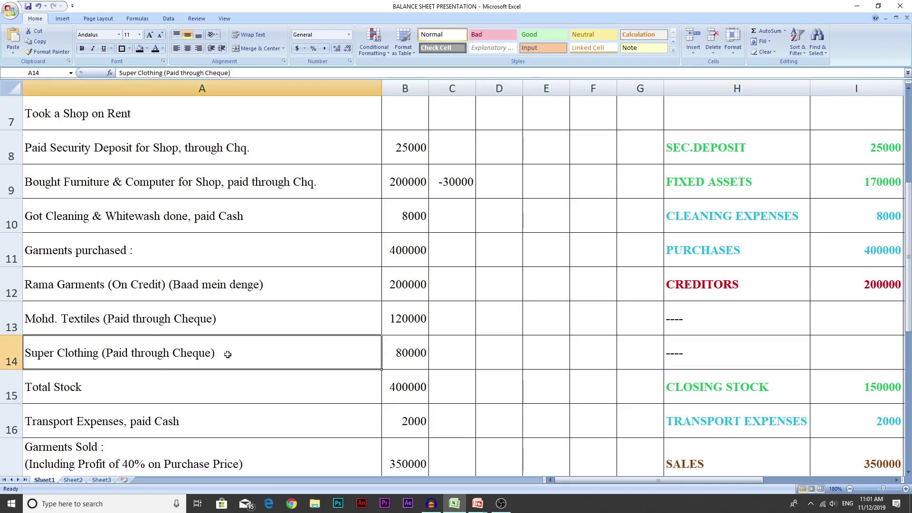
left_click(415, 320)
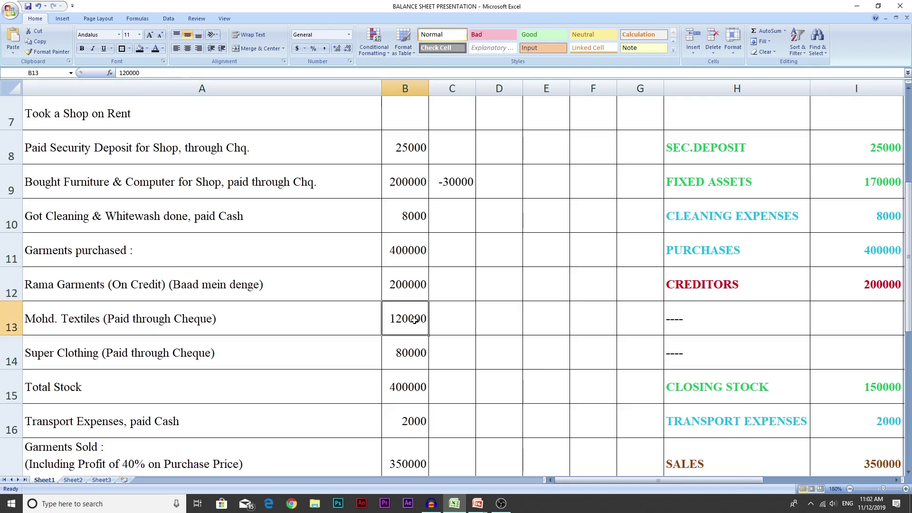
left_click(423, 358)
left_click(243, 359)
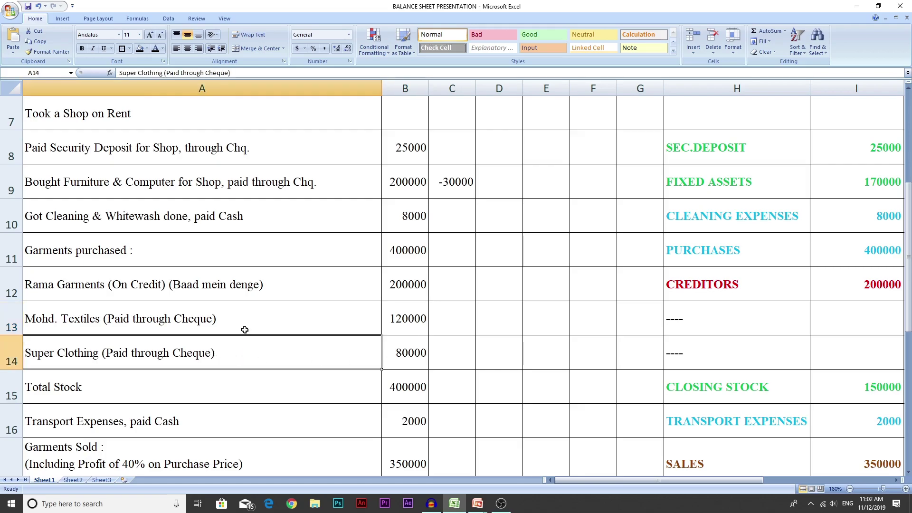
left_click(247, 320)
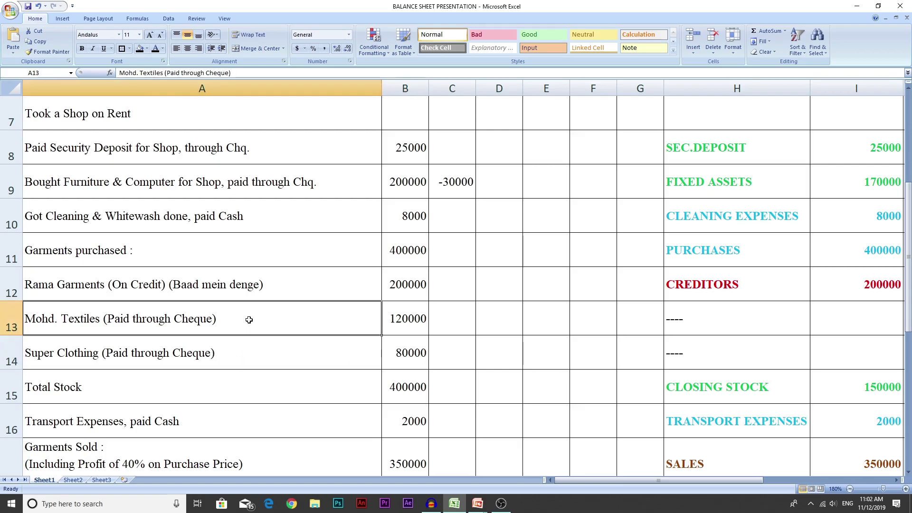
left_click(694, 313)
left_click(825, 315)
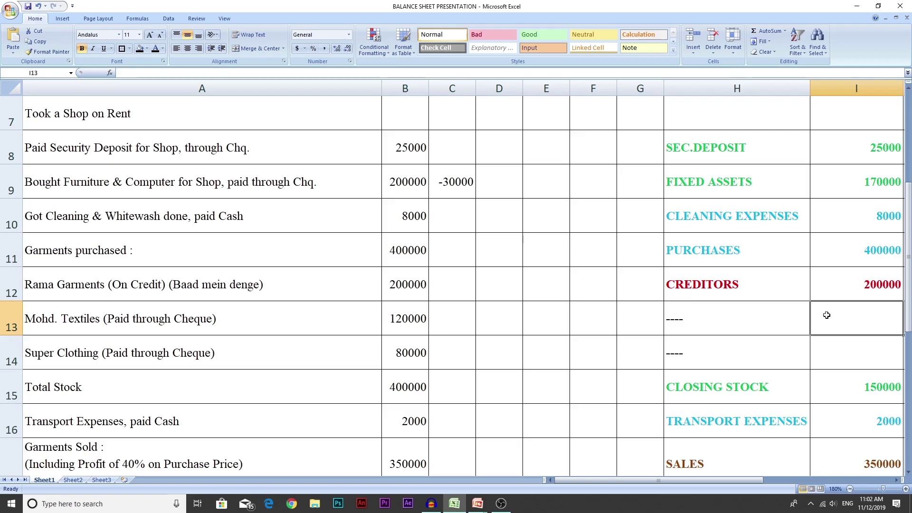
left_click(695, 363)
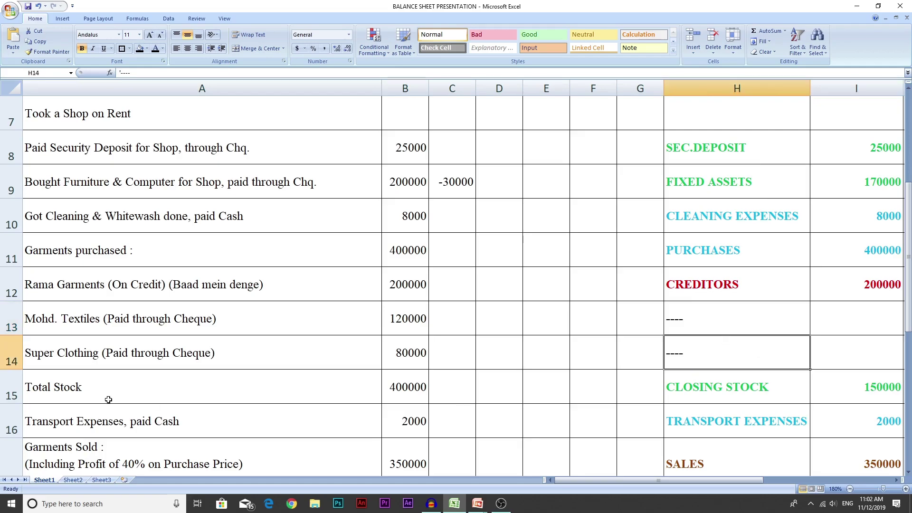
Step: Enter -250000 in C15 as the deduction from the Total Stock amount
left_click(161, 390)
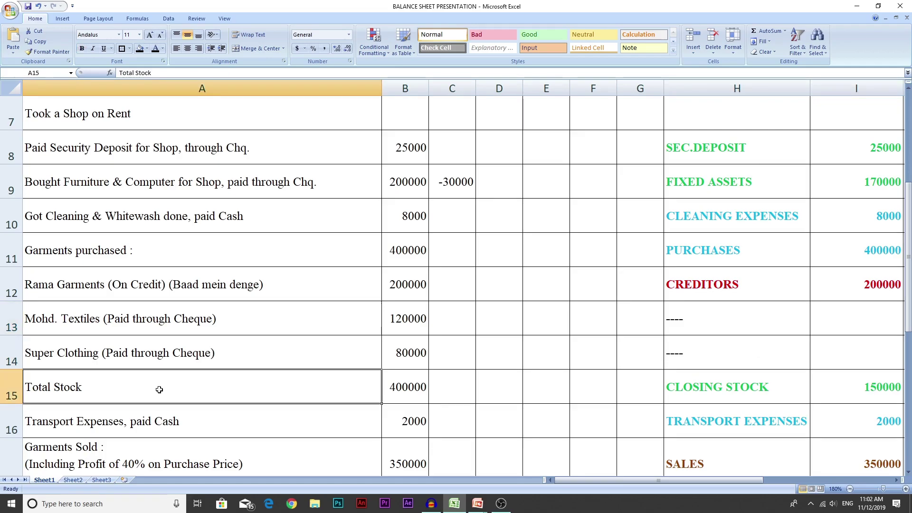
left_click(390, 387)
left_click(445, 387)
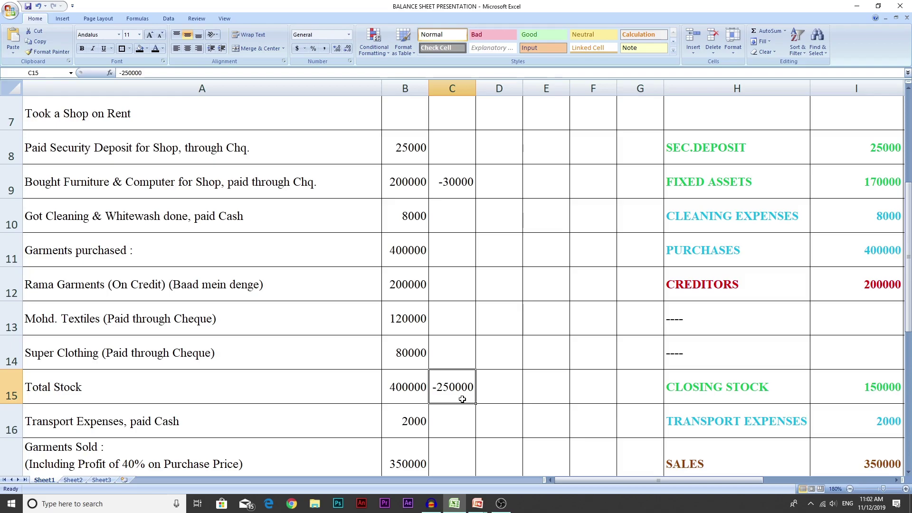
Step: Trace the Total Stock amounts in B15:C15 to the CLOSING STOCK classification and figure in H15:I15
left_click(848, 391)
left_click(409, 390)
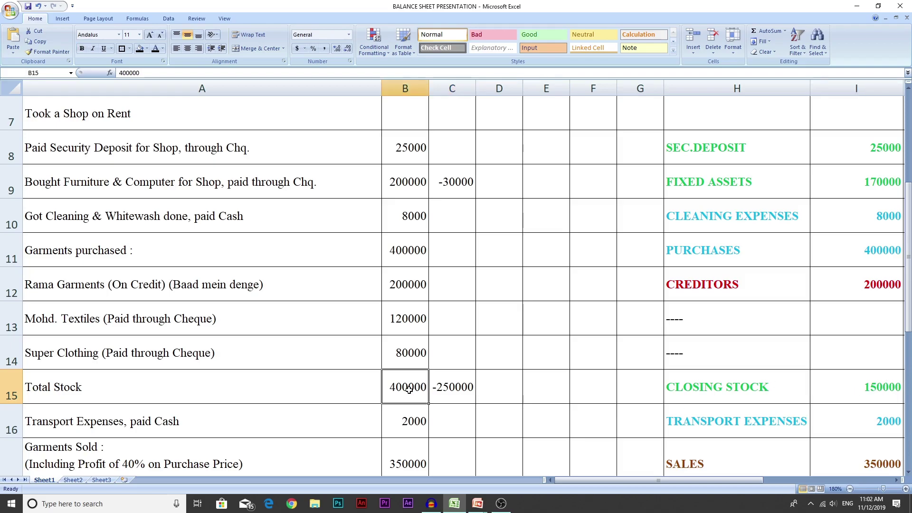
left_click(514, 380)
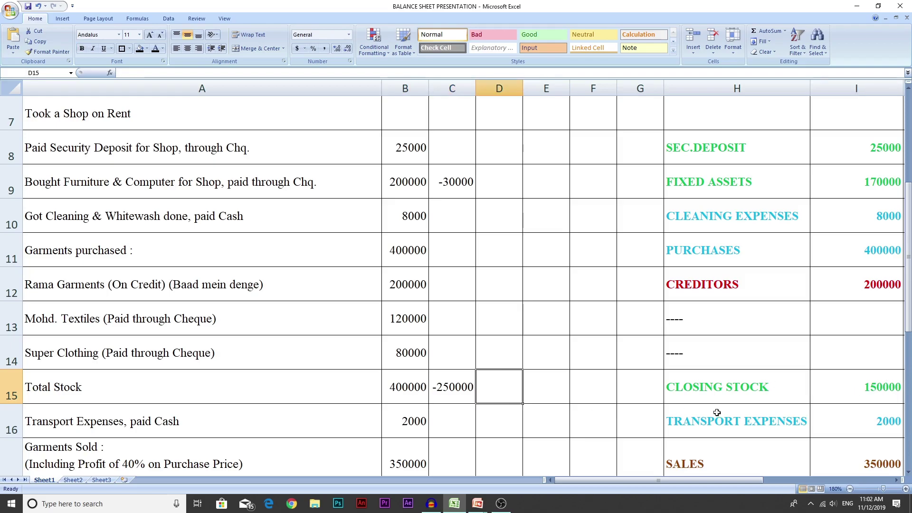
left_click(782, 397)
left_click(876, 401)
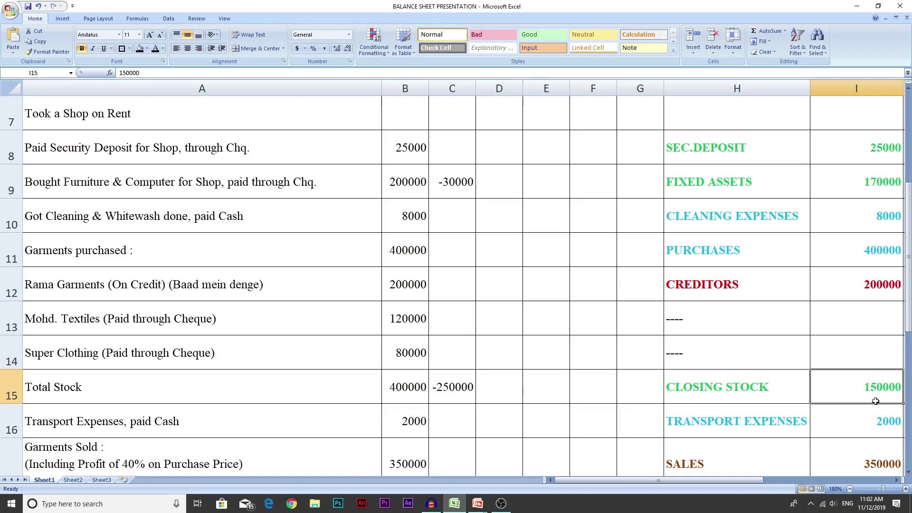
left_click(748, 395)
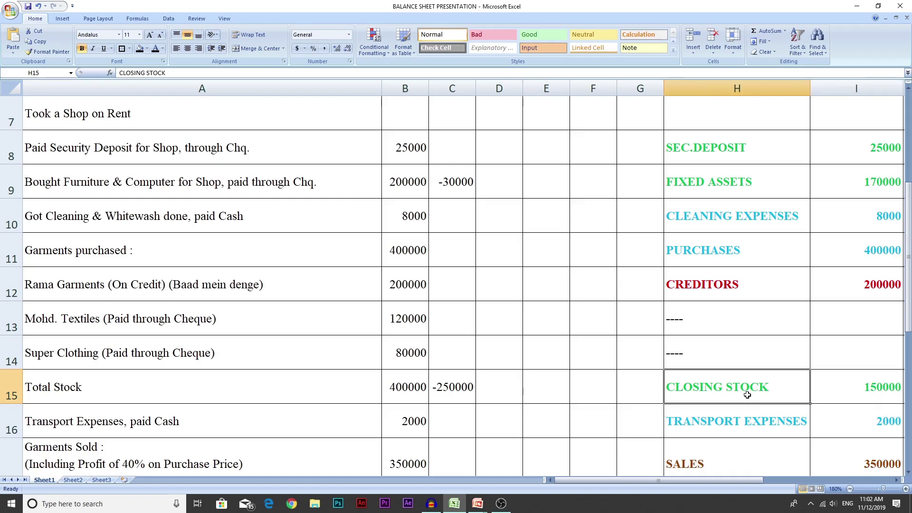
Step: Check the Closing Stock amount and match the cash-paid transport expenses in row 16 with their account head and amount
left_click(839, 391)
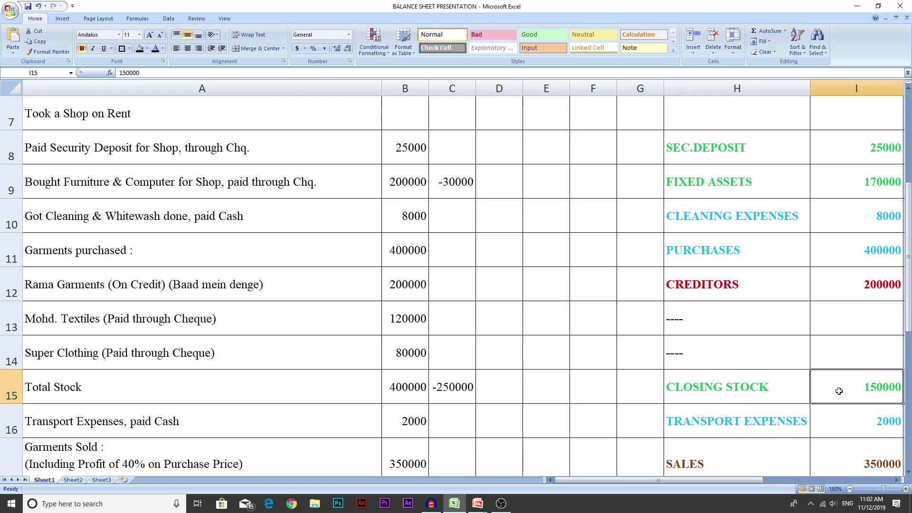
left_click(220, 422)
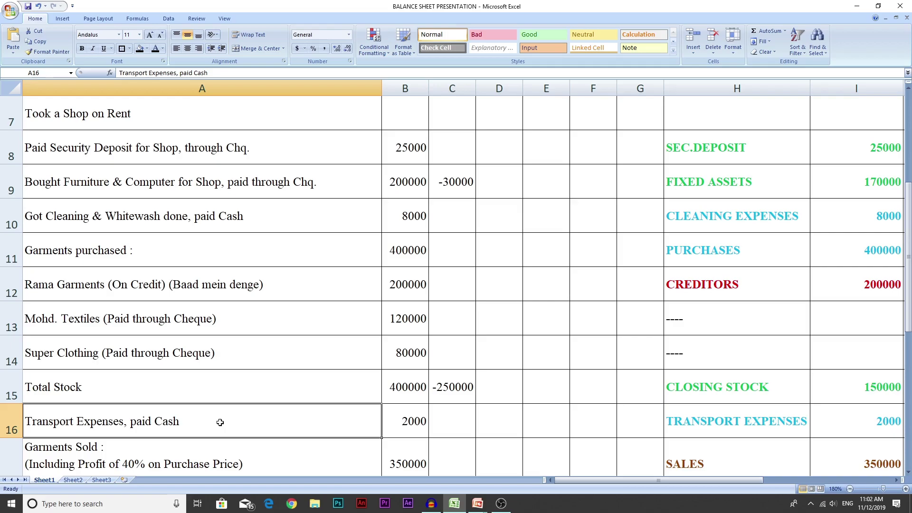
left_click(715, 423)
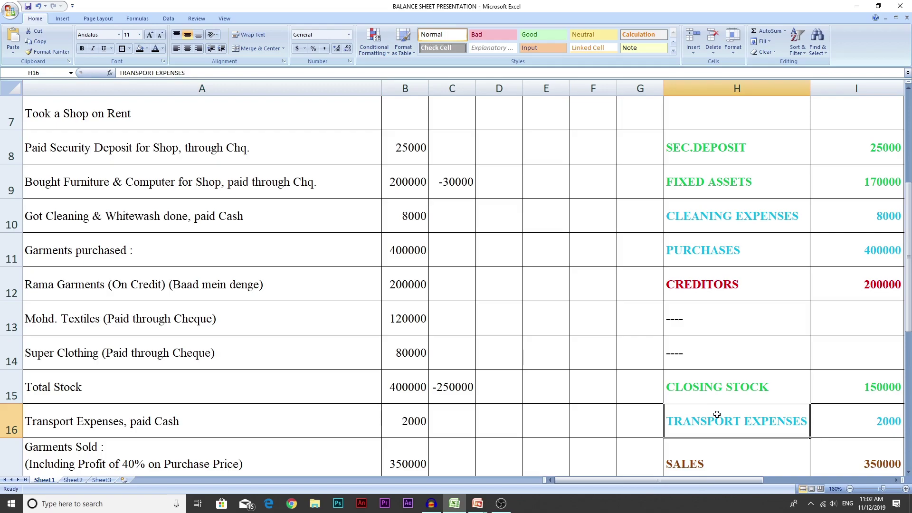
left_click(860, 433)
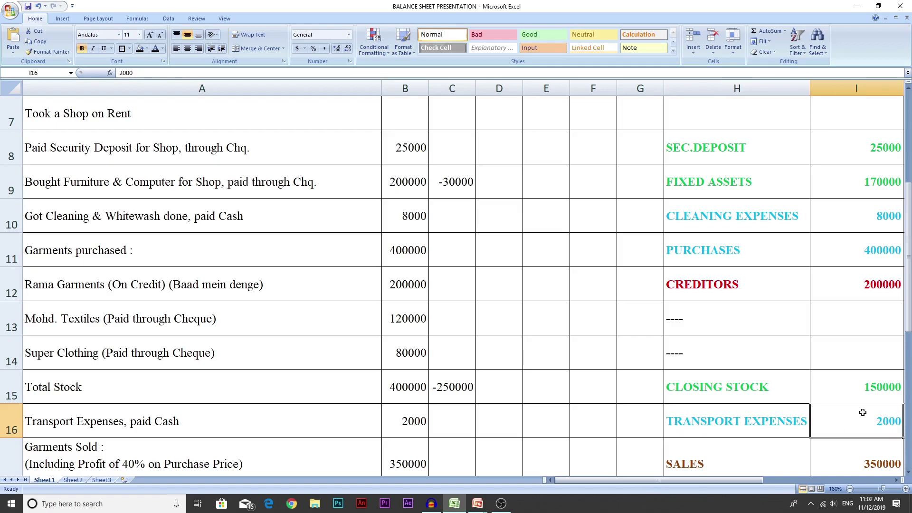
Step: Match the Garments Sold entry in row 17 and its value with the Sales head and amount
left_click(909, 473)
scroll(909, 473, "down", 2)
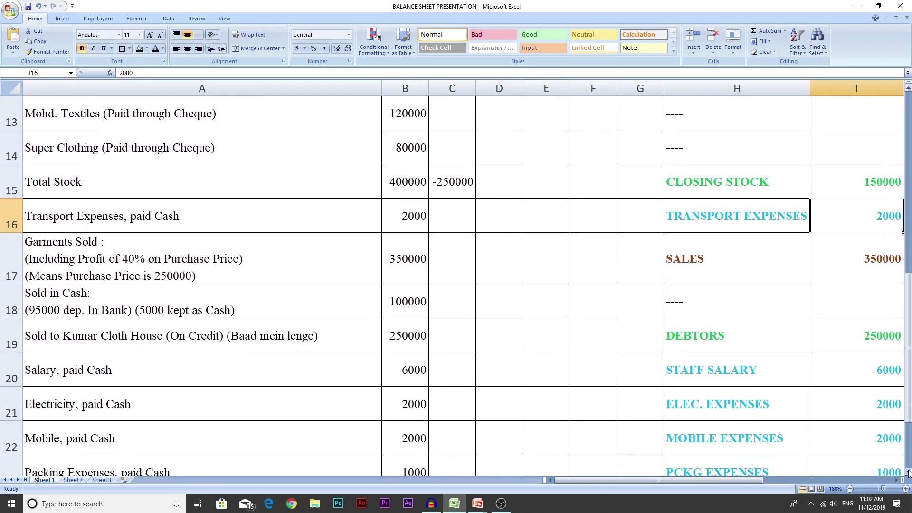
left_click(198, 263)
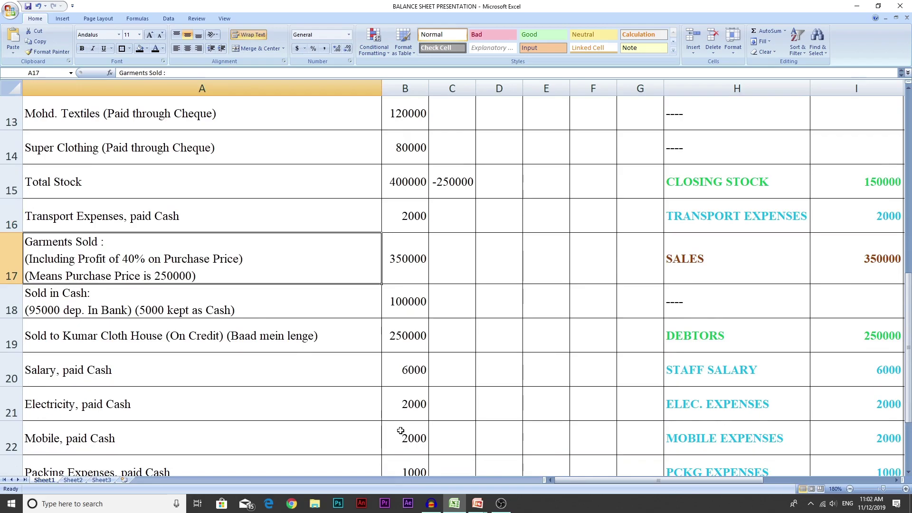
left_click(405, 277)
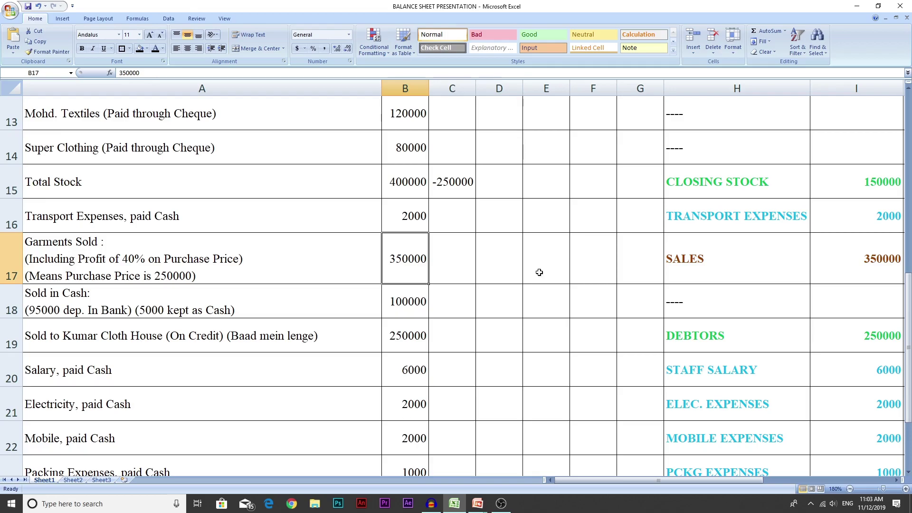
left_click(752, 250)
left_click(873, 262)
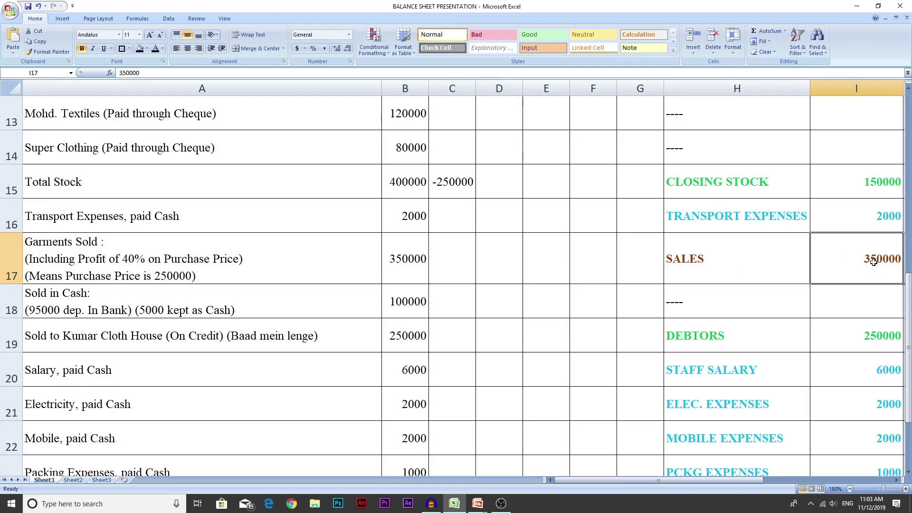
Step: Trace the Sold in Cash entry in row 18 to its parts in the Bank Balance and Cash in Hand rows
left_click(271, 308)
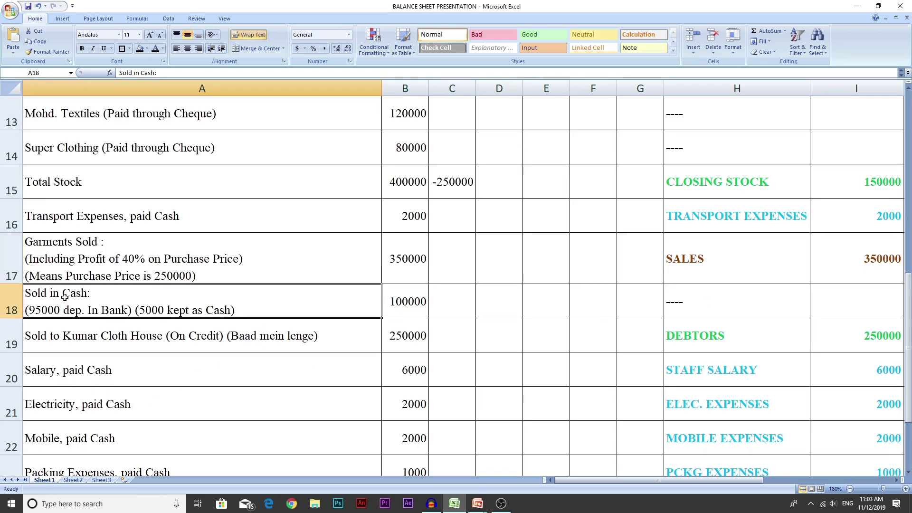
left_click(406, 309)
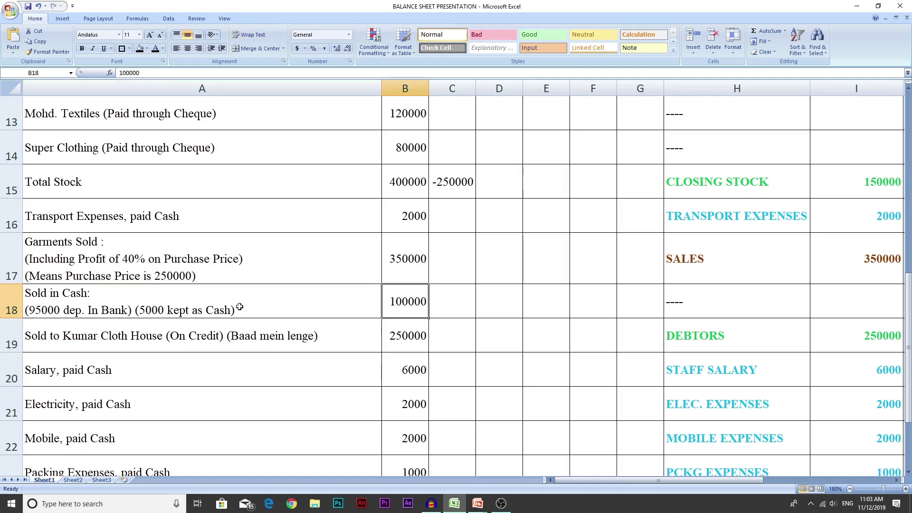
left_click(262, 295)
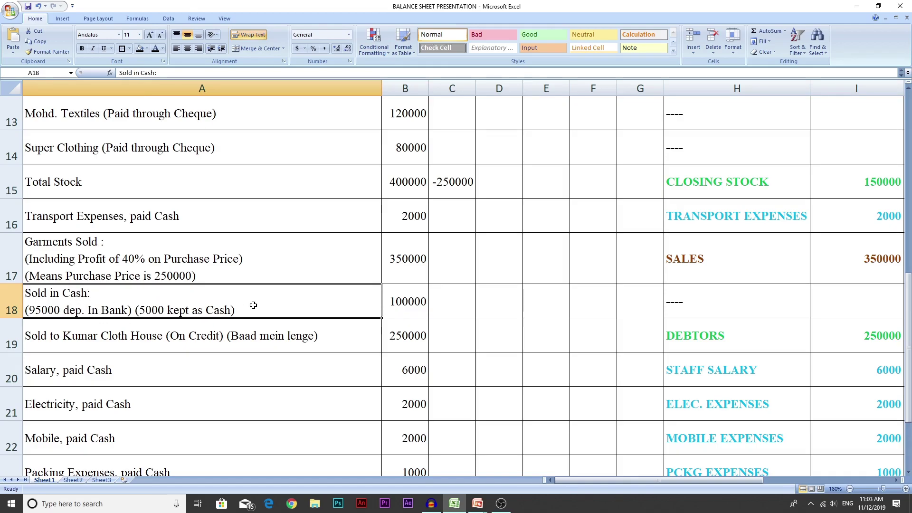
scroll(584, 375, "up", 4)
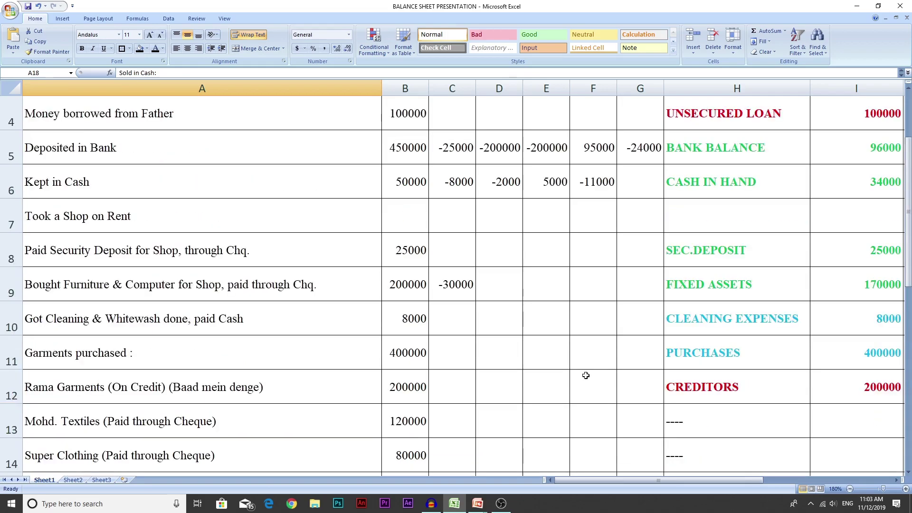
left_click(592, 251)
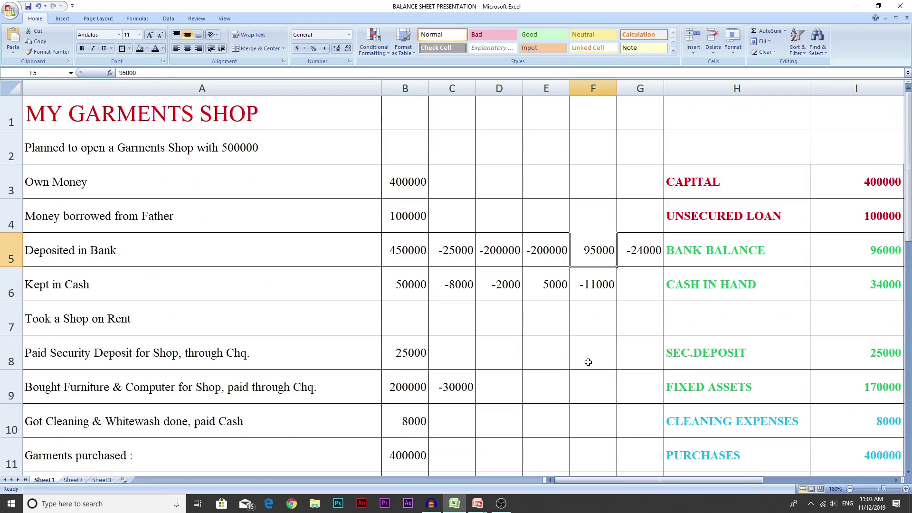
left_click(541, 292)
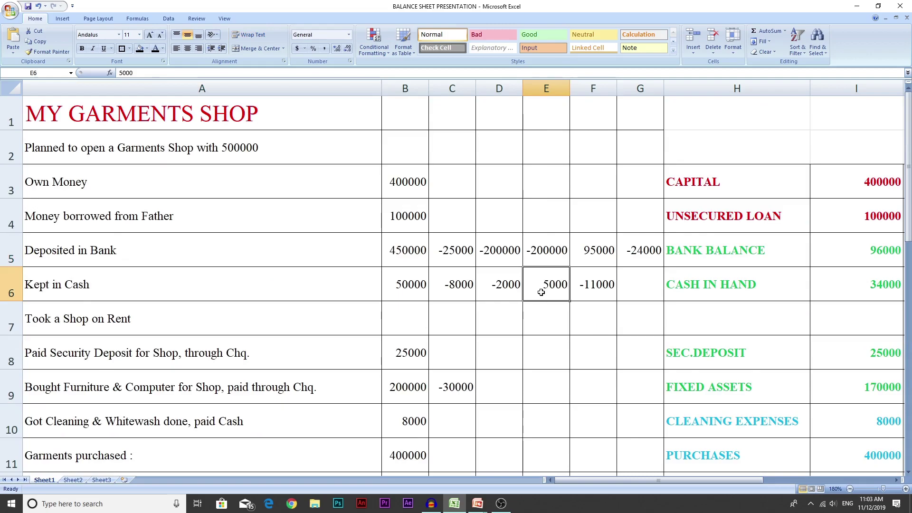
left_click(822, 240)
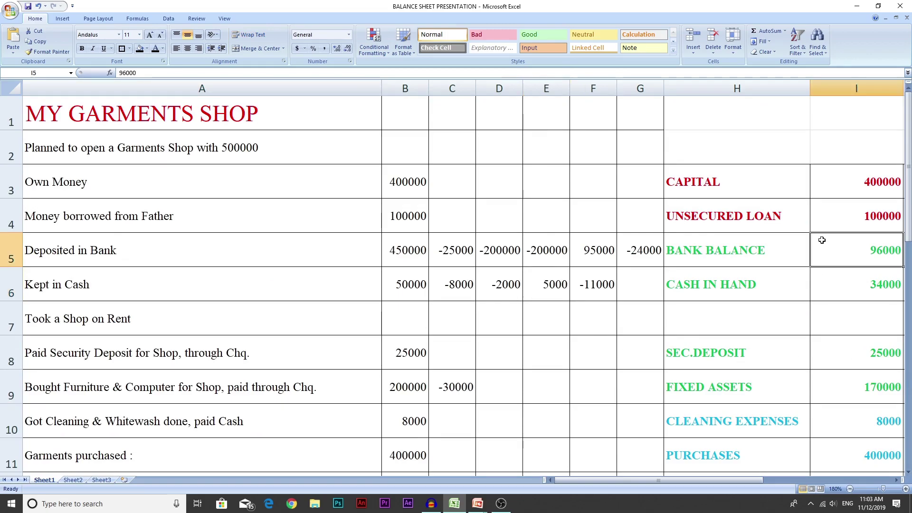
left_click(840, 281)
Step: Examine the credit sale to Kumar Cloth House in row 19 against the Debtors head and its amount
scroll(760, 377, "down", 5)
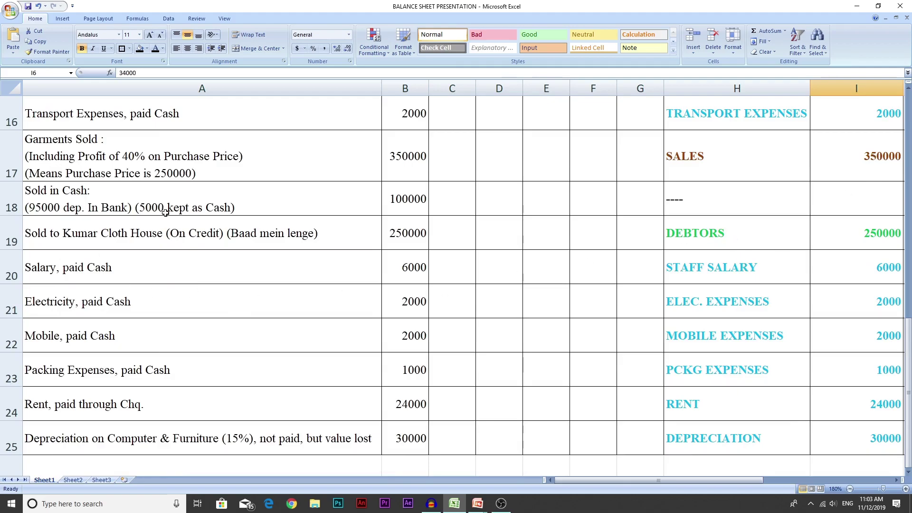
left_click(215, 241)
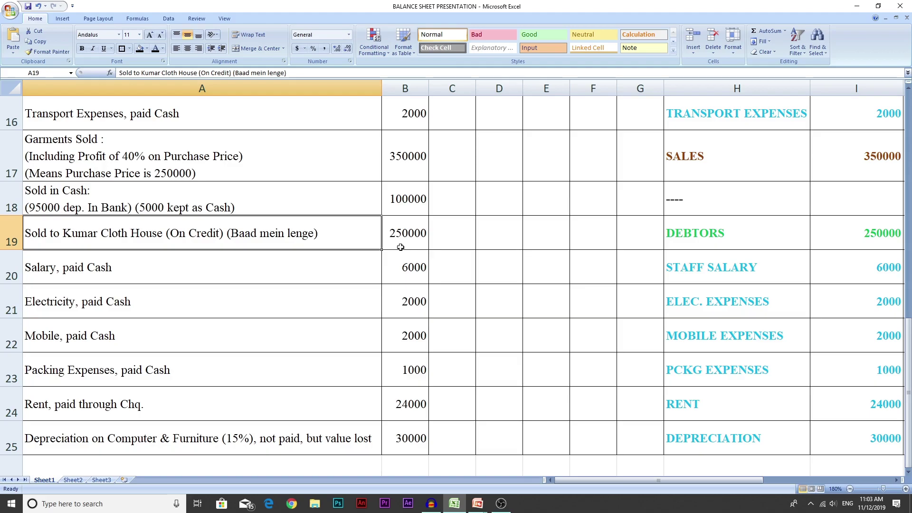
left_click(446, 236)
left_click(408, 238)
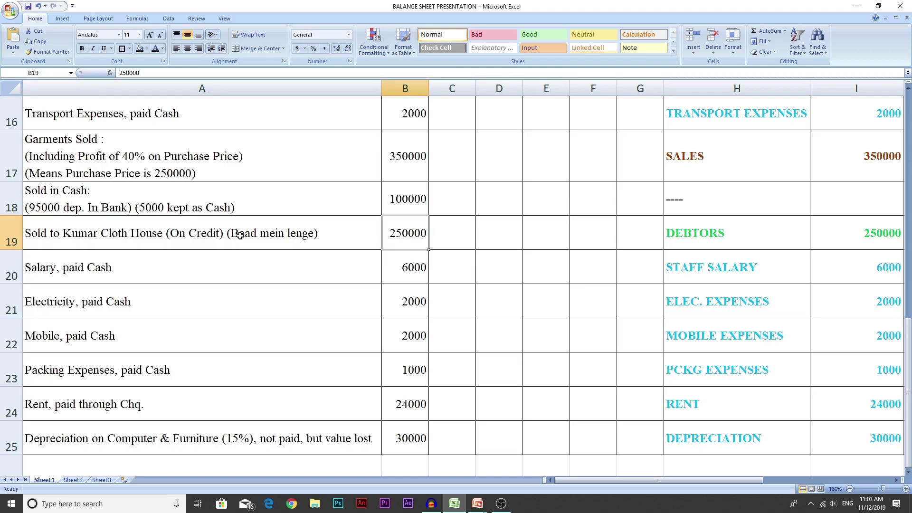
left_click(239, 235)
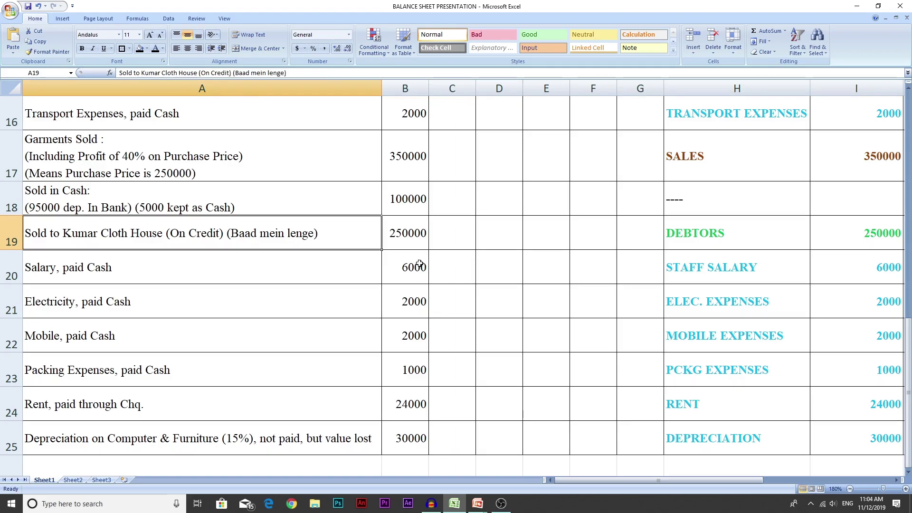
left_click(451, 228)
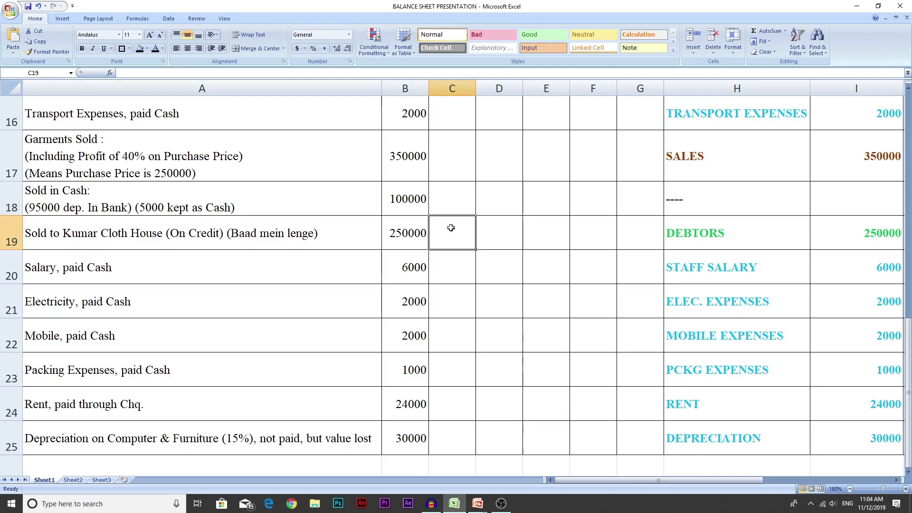
left_click(853, 233)
left_click(742, 239)
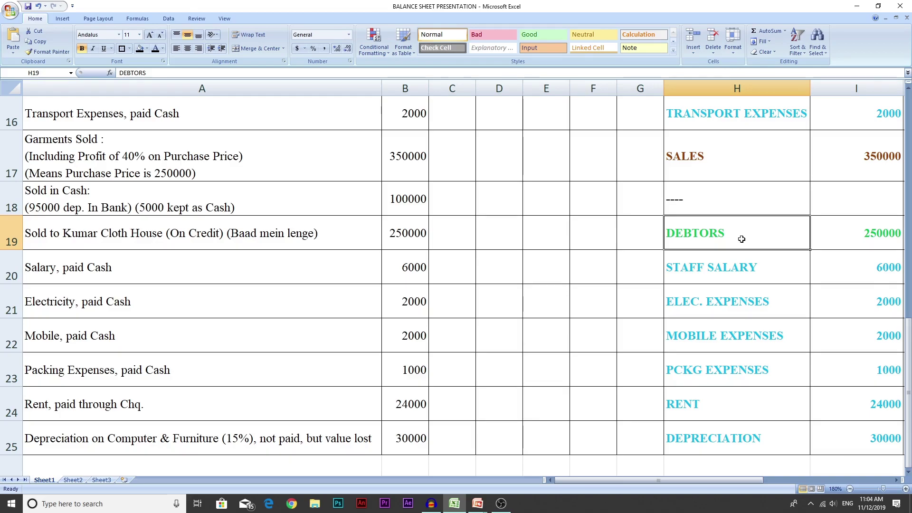
left_click(835, 240)
left_click(733, 236)
Step: Match the cash-paid salary entry in row 20 with the Staff Salary head and its amount
left_click(204, 266)
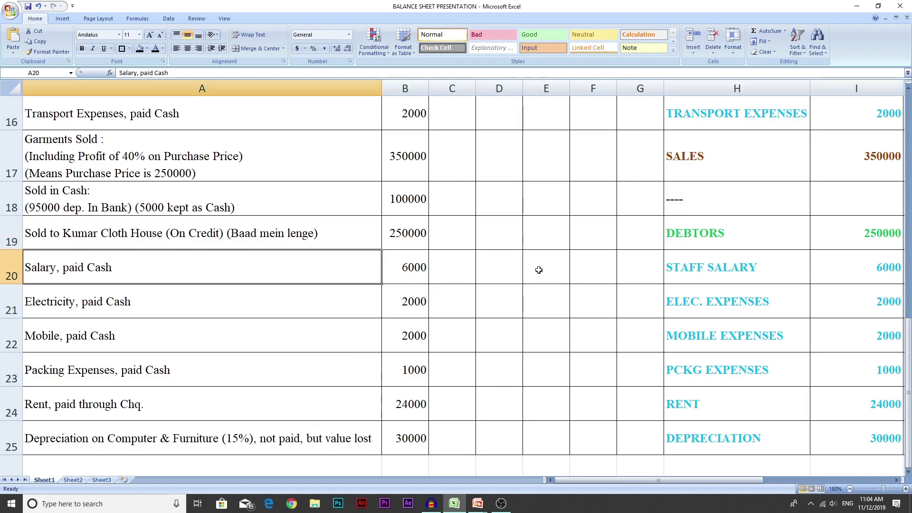
left_click(446, 269)
left_click(746, 274)
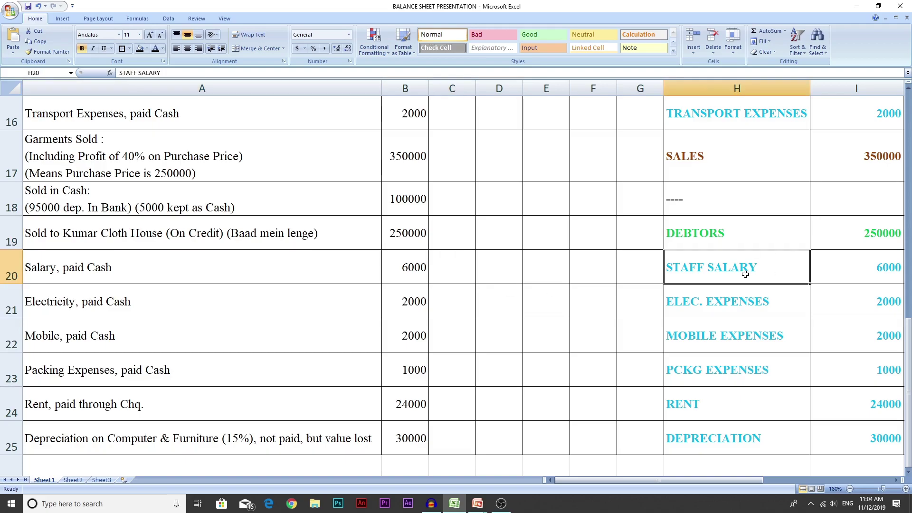
left_click(880, 270)
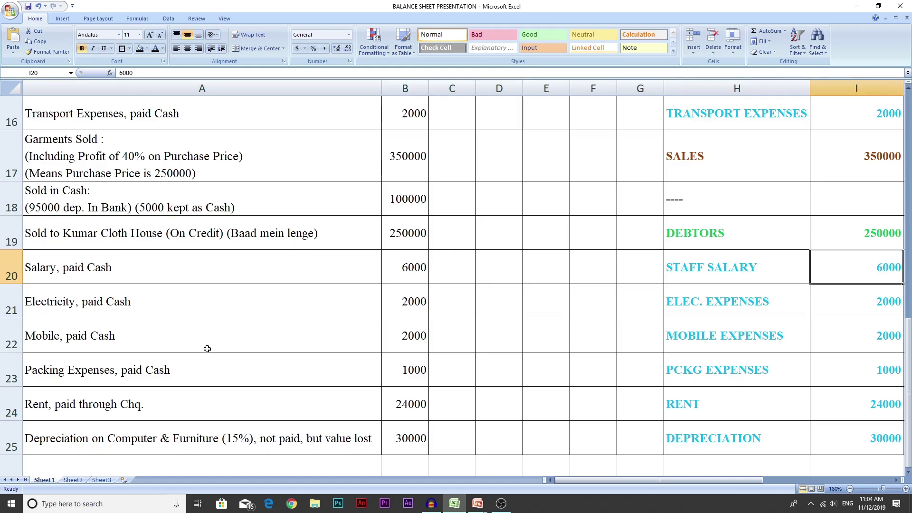
Step: Compare the electricity, mobile and packing entries in rows 21 to 23 with their expense heads and amounts
left_click(169, 303)
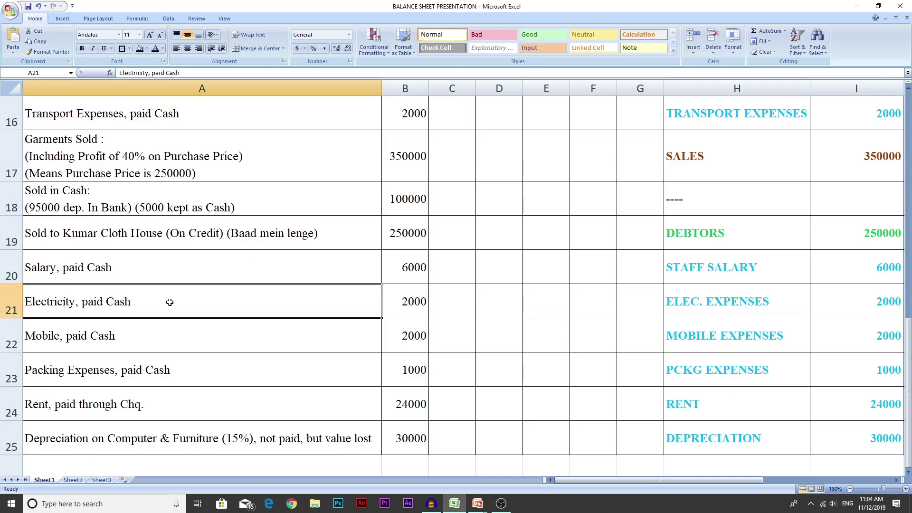
left_click(156, 340)
left_click(185, 368)
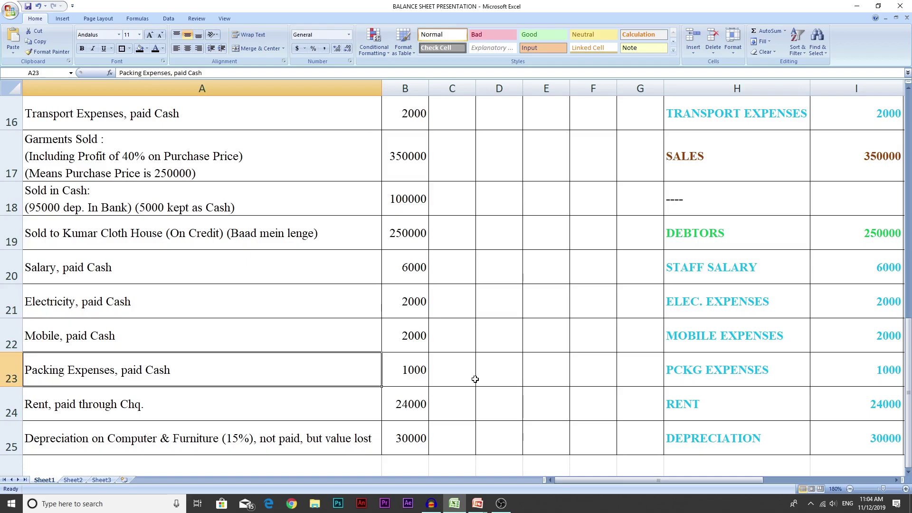
left_click(777, 304)
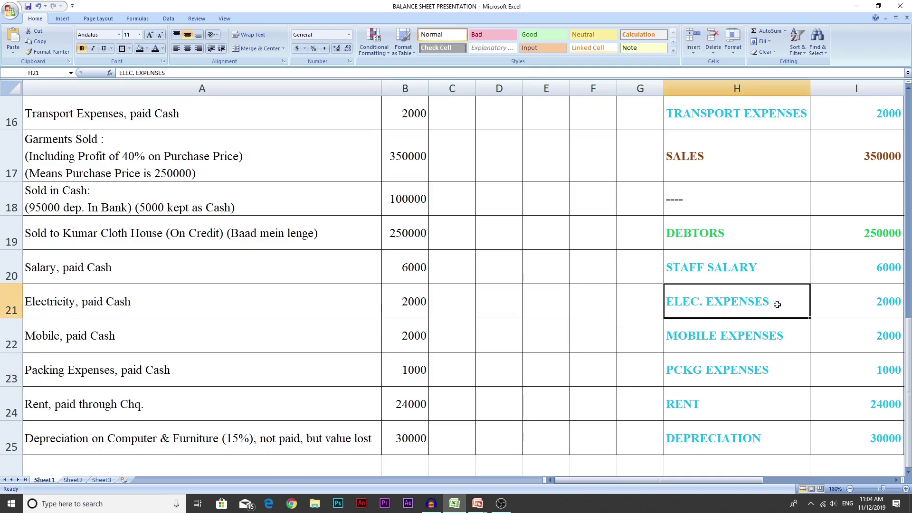
left_click(875, 305)
left_click(762, 345)
left_click(849, 332)
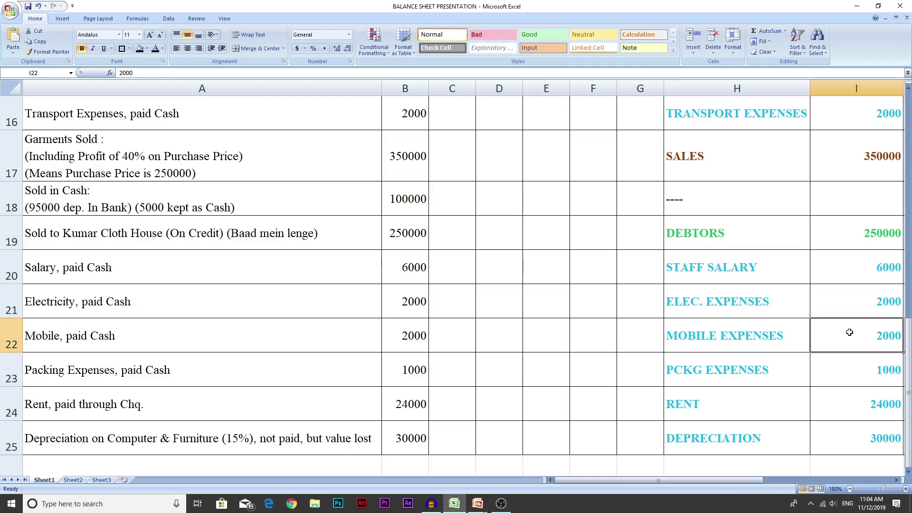
left_click(779, 370)
left_click(845, 375)
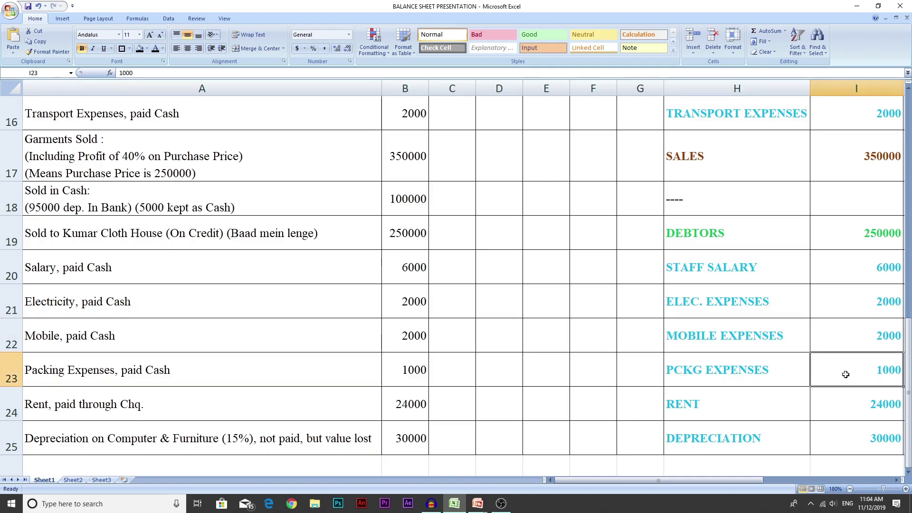
Step: Match the rent and depreciation entries in rows 24 and 25 with their account heads and amounts
left_click(176, 409)
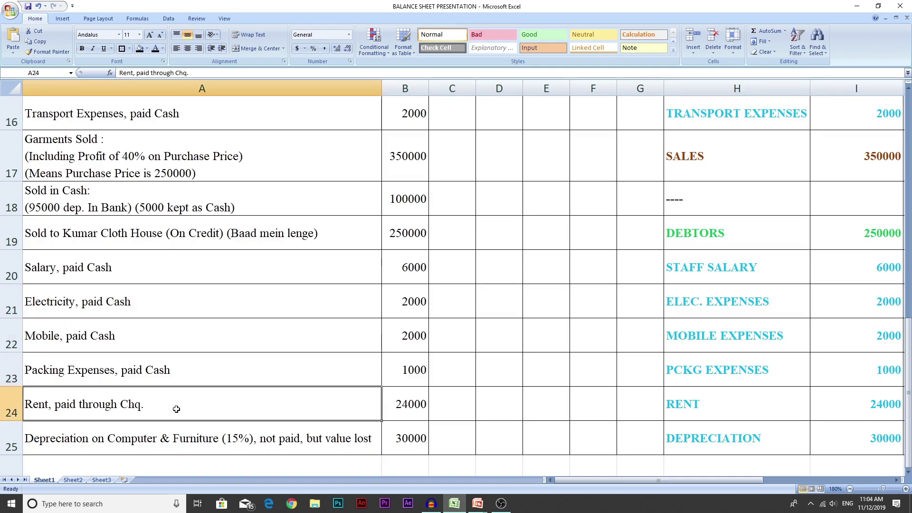
left_click(423, 410)
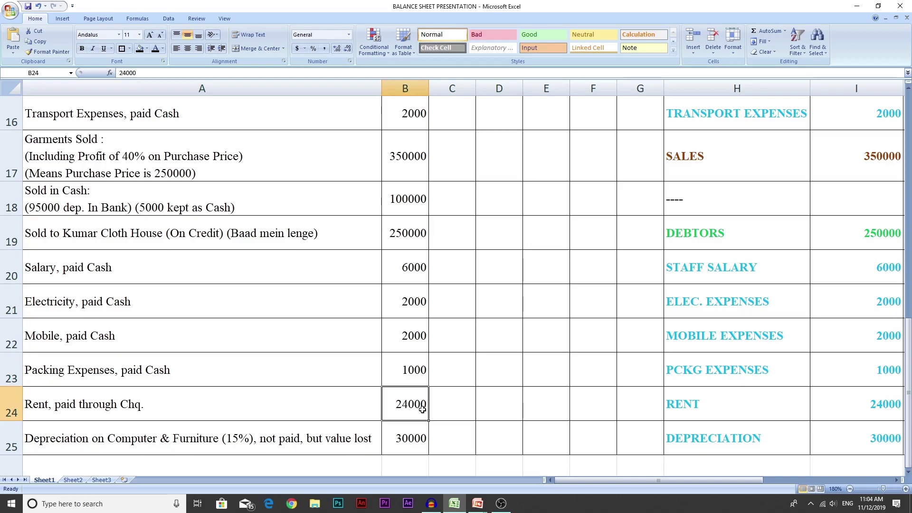
left_click(733, 412)
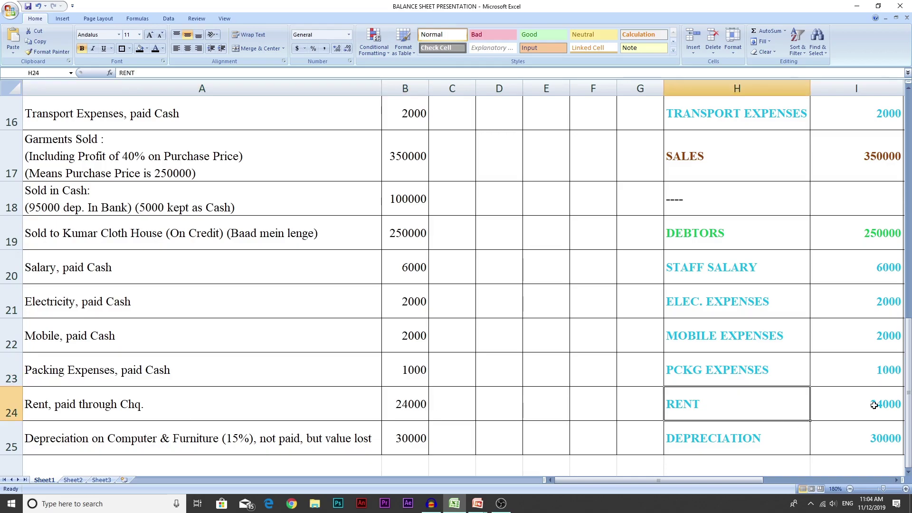
left_click(844, 406)
left_click(156, 445)
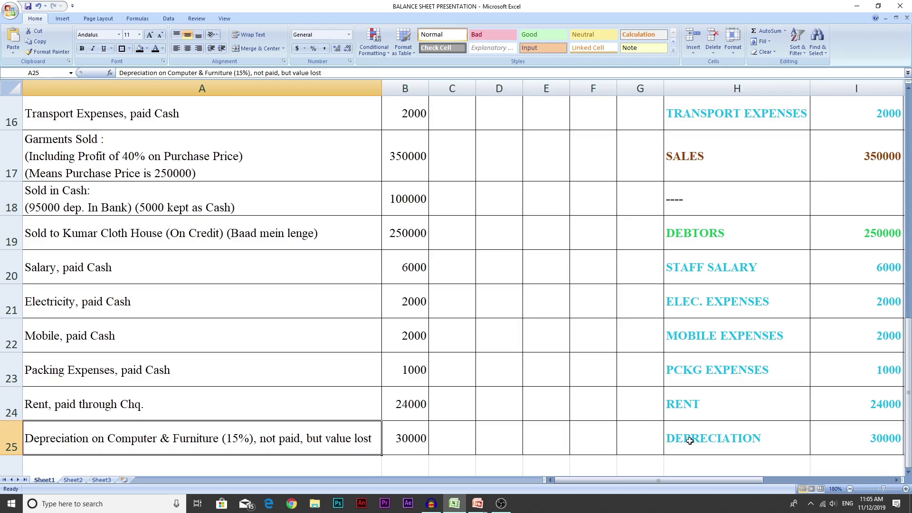
left_click(767, 438)
left_click(862, 444)
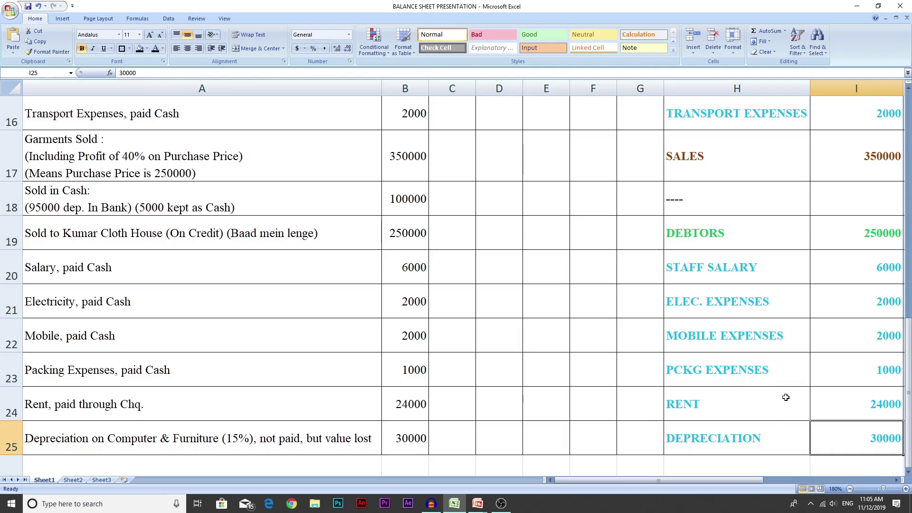
Step: Review the transaction descriptions in column A from electricity in row 21 back up to Sold in Cash in row 18
left_click(121, 304)
left_click(121, 267)
left_click(138, 237)
left_click(154, 204)
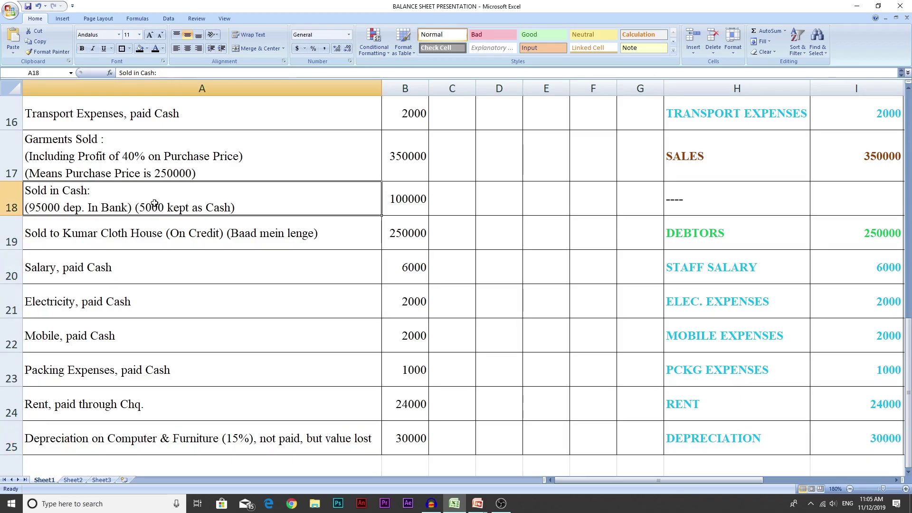
Step: Review the final amounts in column I for the account heads from Capital in row 3 to Fixed Assets in row 9
scroll(656, 420, "up", 5)
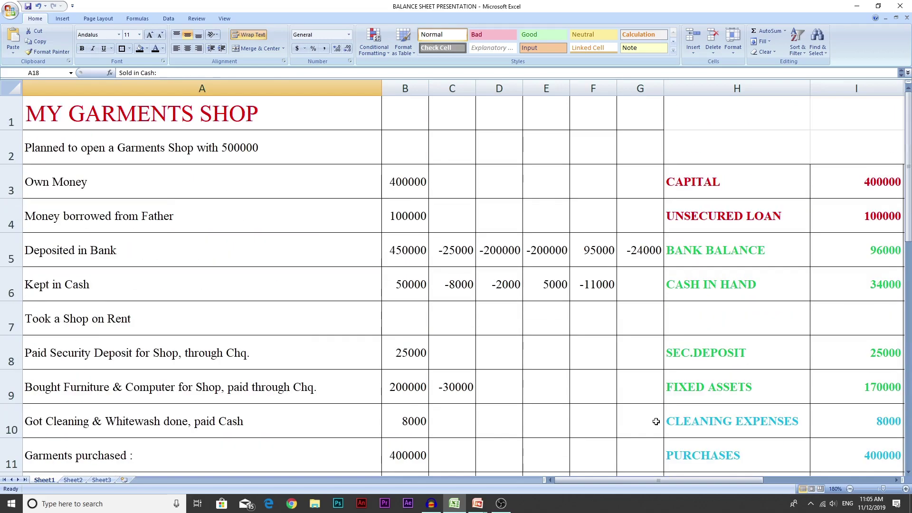
left_click(784, 188)
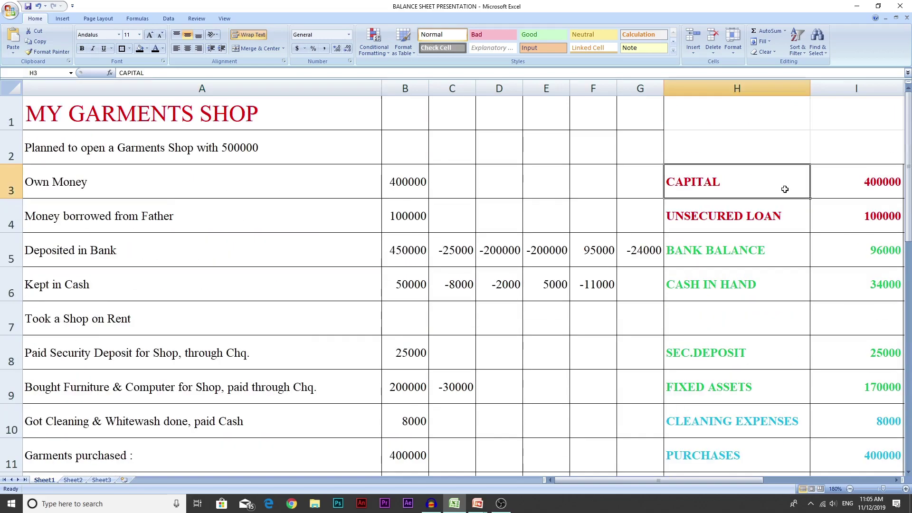
left_click(871, 188)
left_click(867, 211)
left_click(868, 248)
left_click(864, 285)
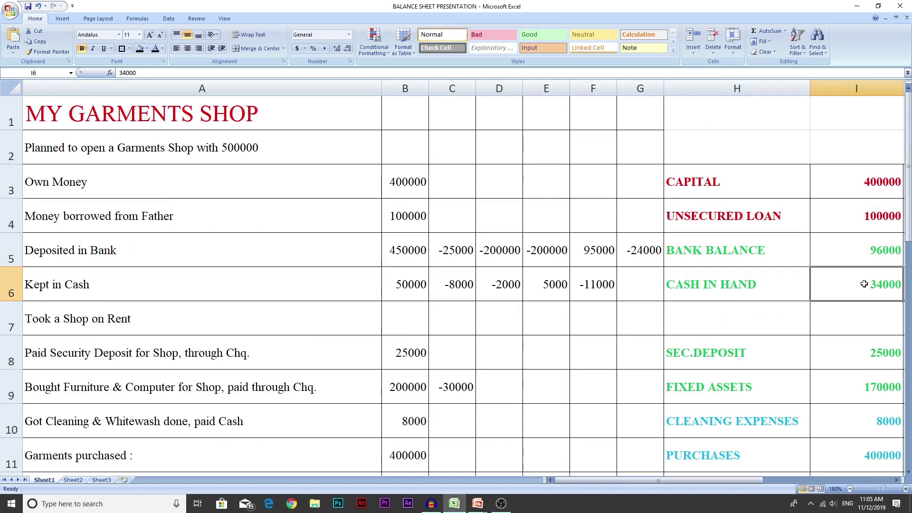
left_click(864, 356)
left_click(859, 383)
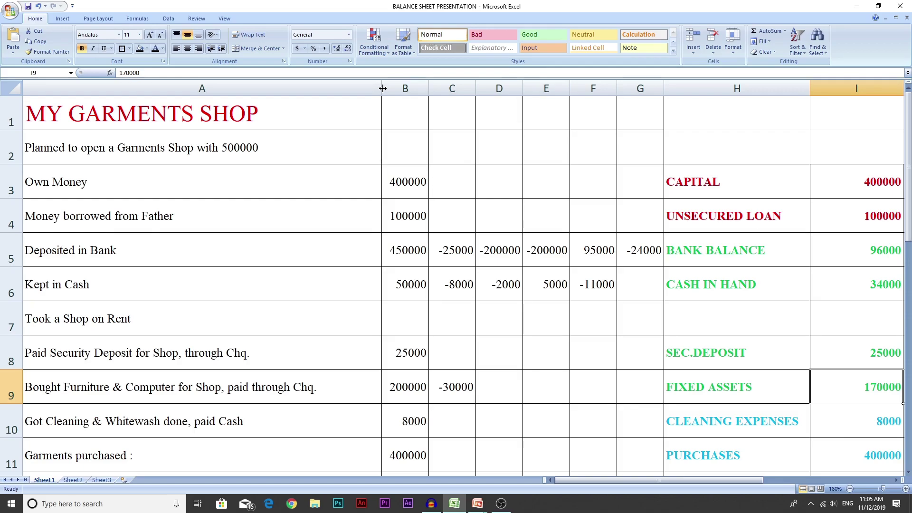
Step: Hide the working columns B through G between the transaction descriptions and the account heads
left_click_drag(382, 88, 849, 88)
right_click(615, 88)
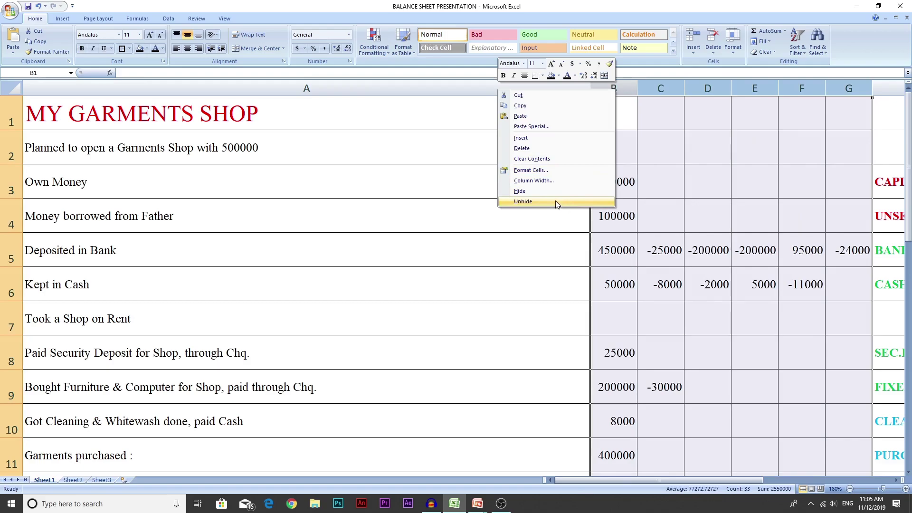
left_click(519, 191)
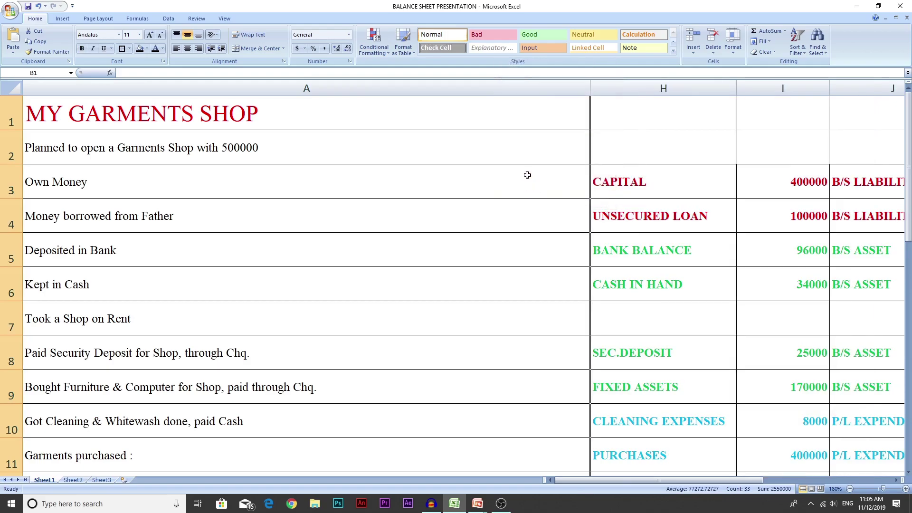
Step: Narrow column A so the classification column J fits fully beside the account heads and amounts
scroll(780, 379, "right", 1)
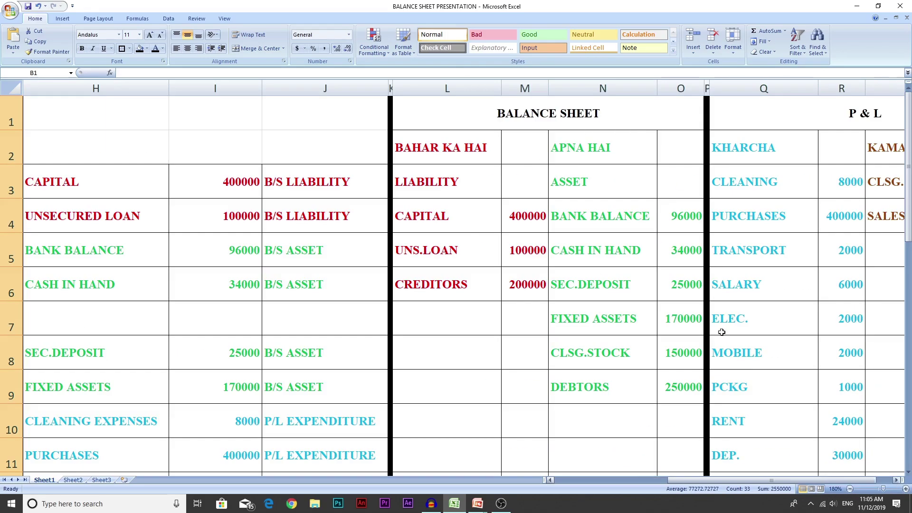
left_click(651, 481)
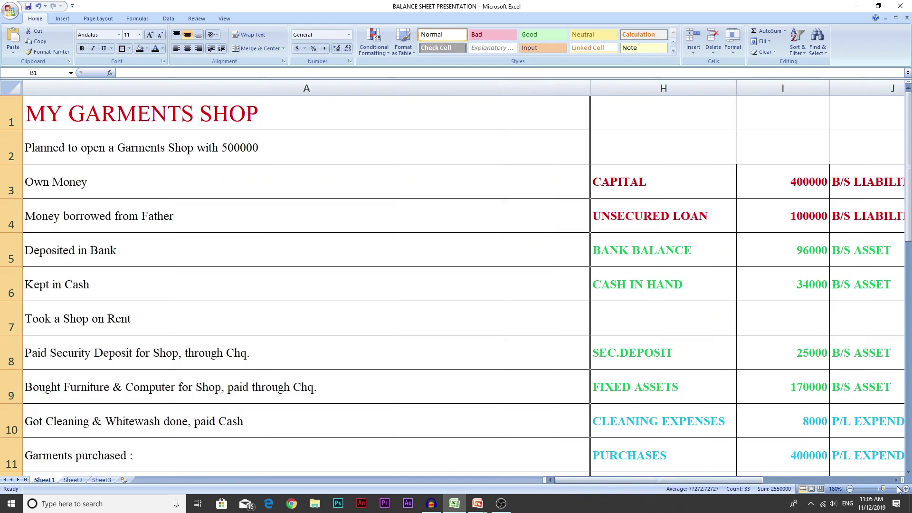
left_click(763, 181)
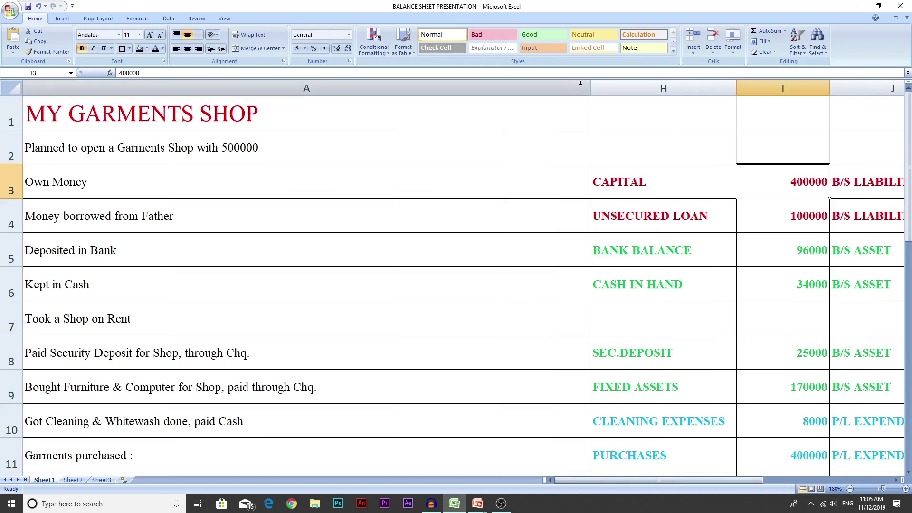
left_click_drag(590, 85, 532, 95)
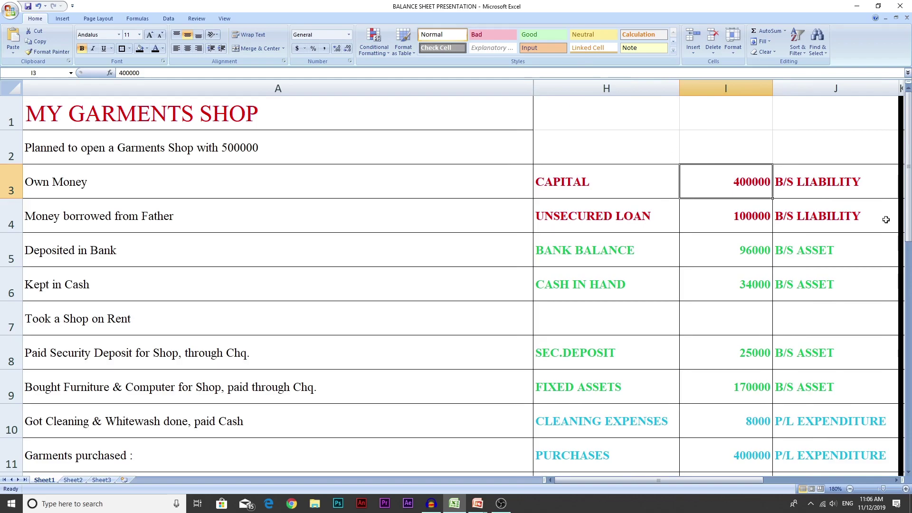
Step: Match the Capital and Unsecured Loan heads in rows 3 and 4 with their classifications in column J
left_click(850, 182)
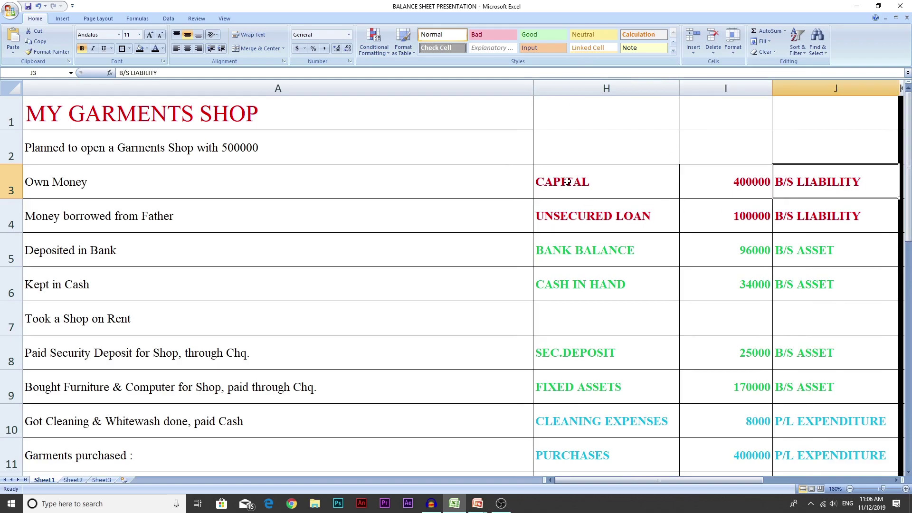
left_click(567, 182)
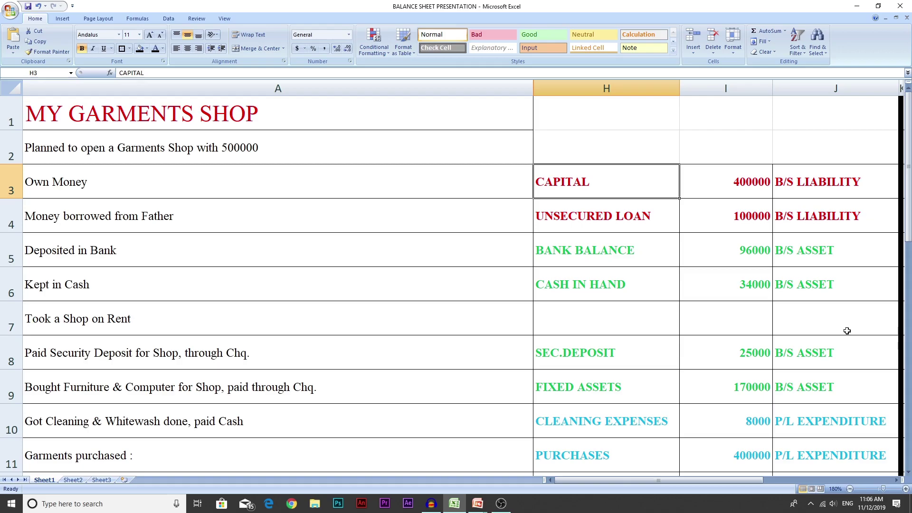
left_click(860, 176)
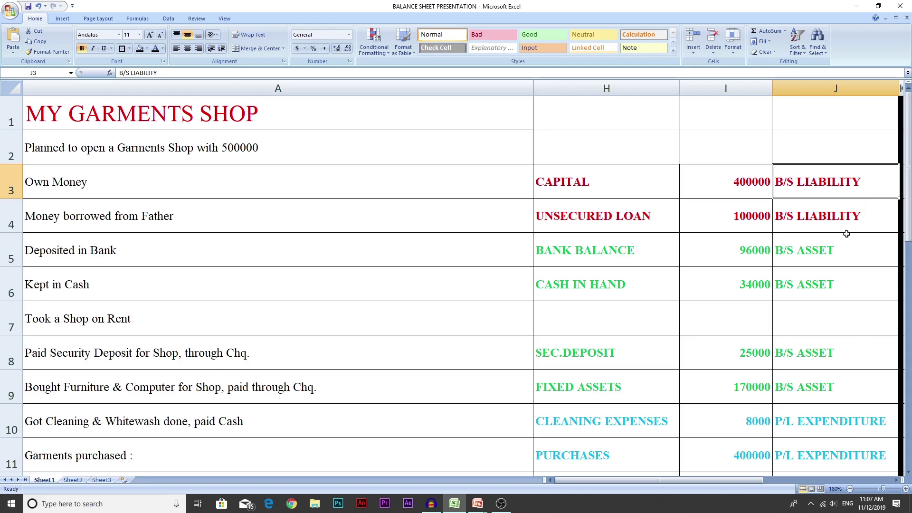
left_click(858, 223)
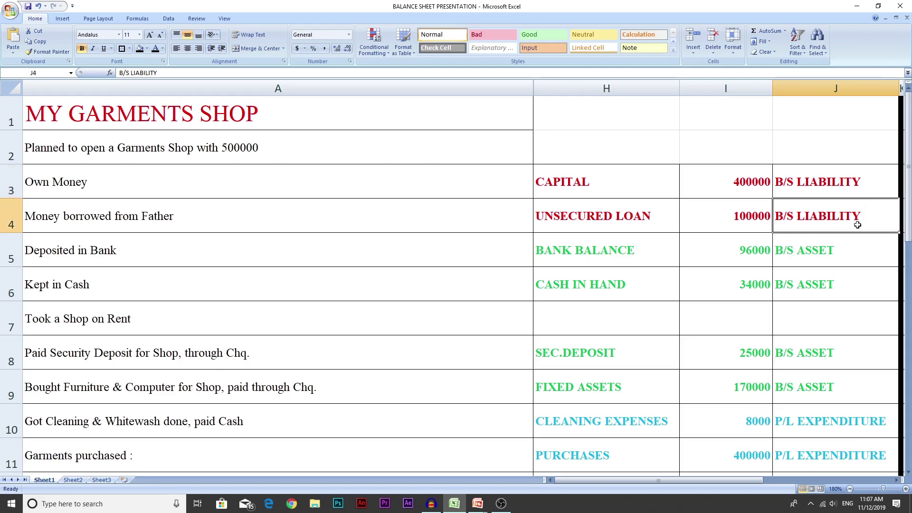
left_click_drag(701, 226, 853, 213)
left_click(853, 214)
Step: Check the column J classifications of Bank Balance, Cash in Hand, Security Deposit and Fixed Assets
left_click(598, 251)
left_click(611, 286)
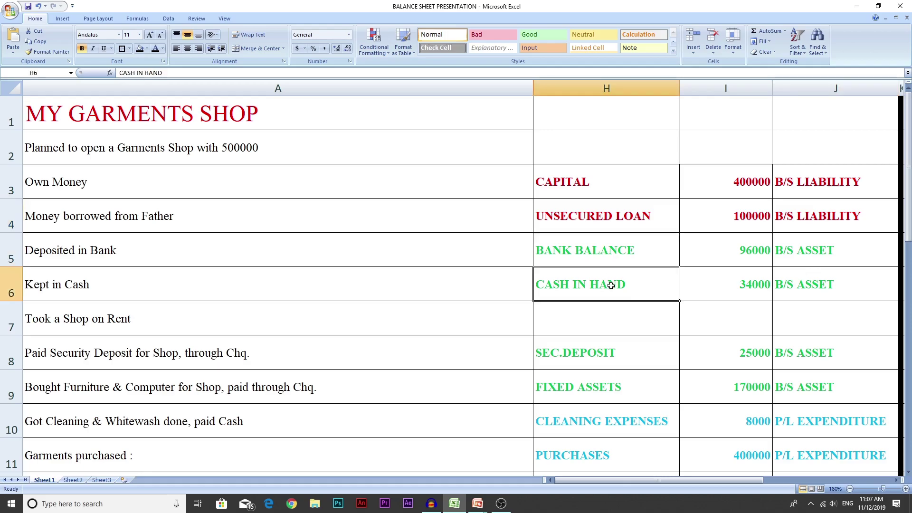
left_click(864, 254)
left_click(861, 286)
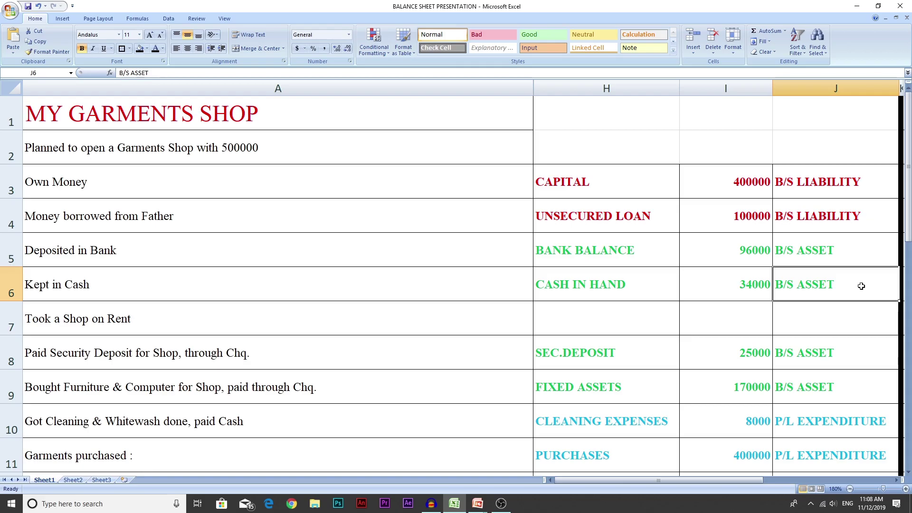
left_click(827, 362)
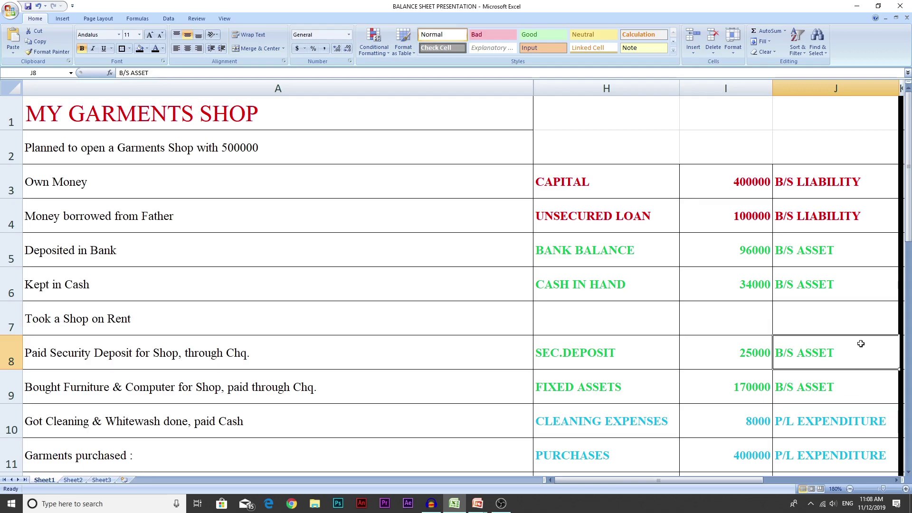
left_click(857, 393)
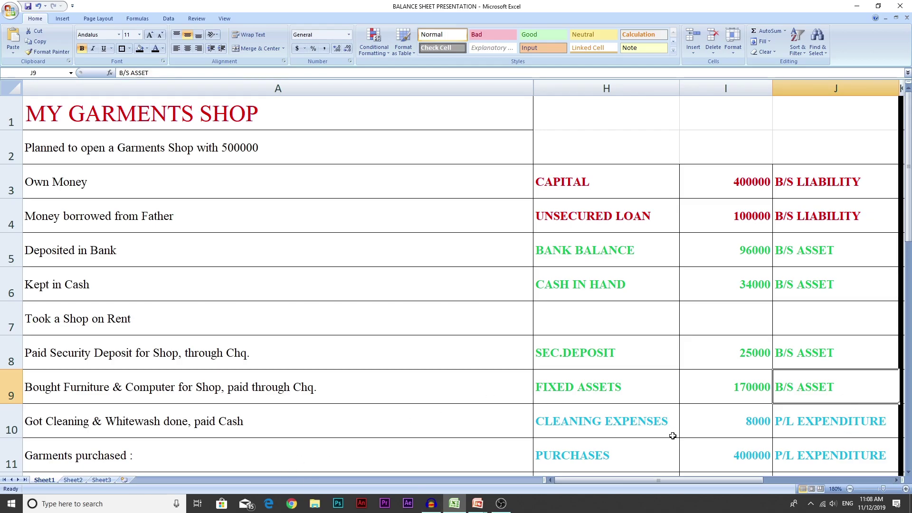
Step: Match the Cleaning Expenses head in row 10 with its amount and its classification in column J
left_click(740, 424)
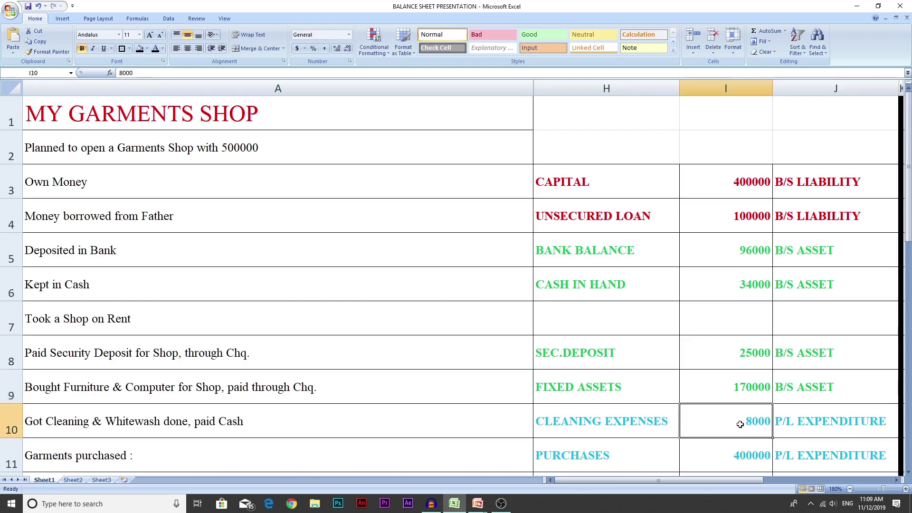
left_click(607, 421)
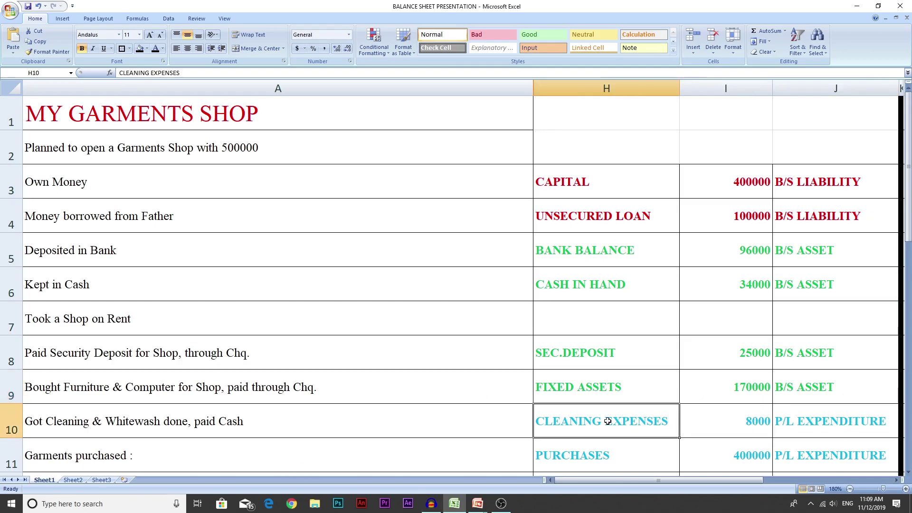
left_click(830, 412)
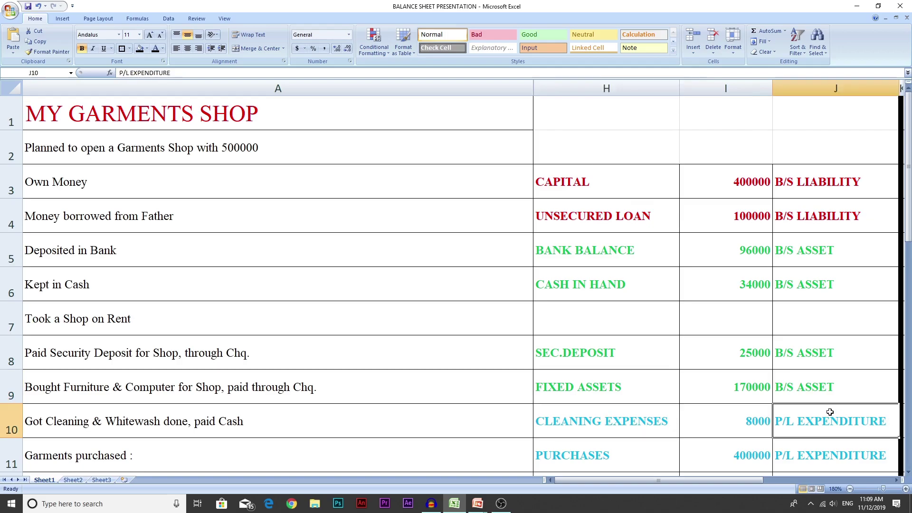
left_click(732, 431)
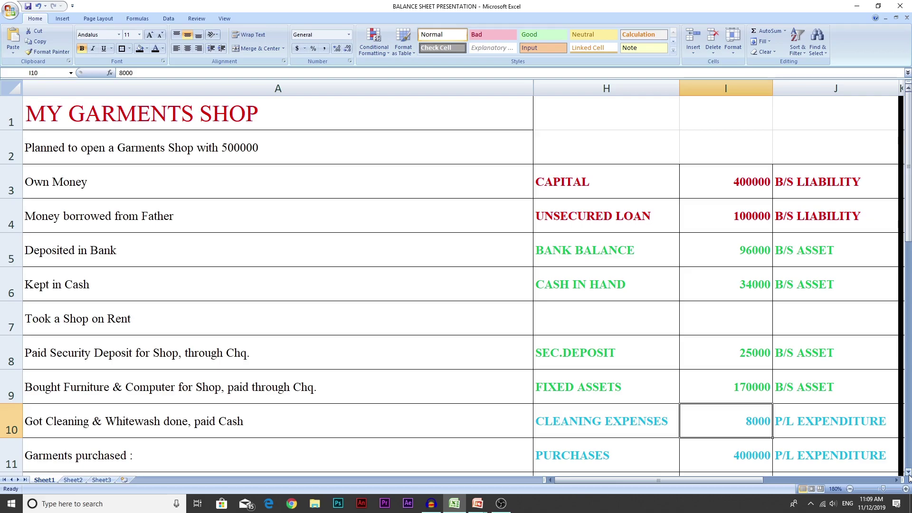
left_click(835, 422)
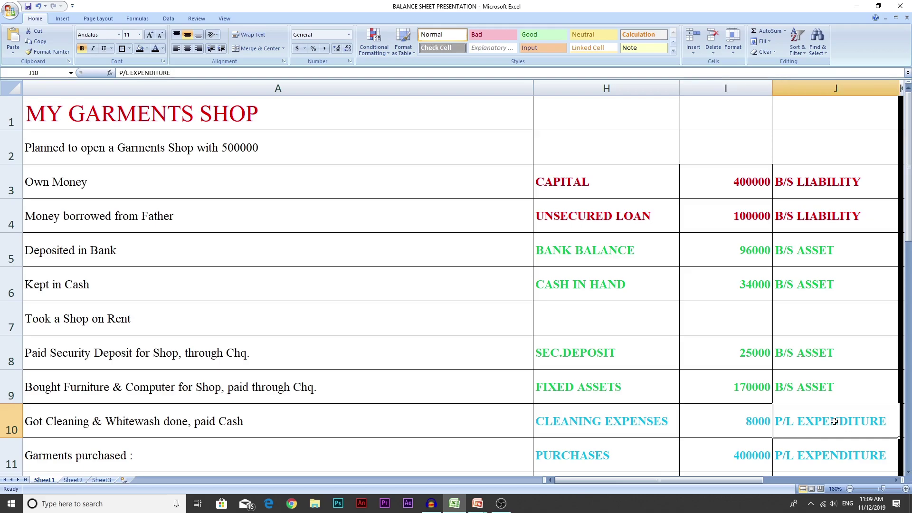
Step: Match the Purchases head in row 11 with its classification in column J and its amount
left_click(908, 474)
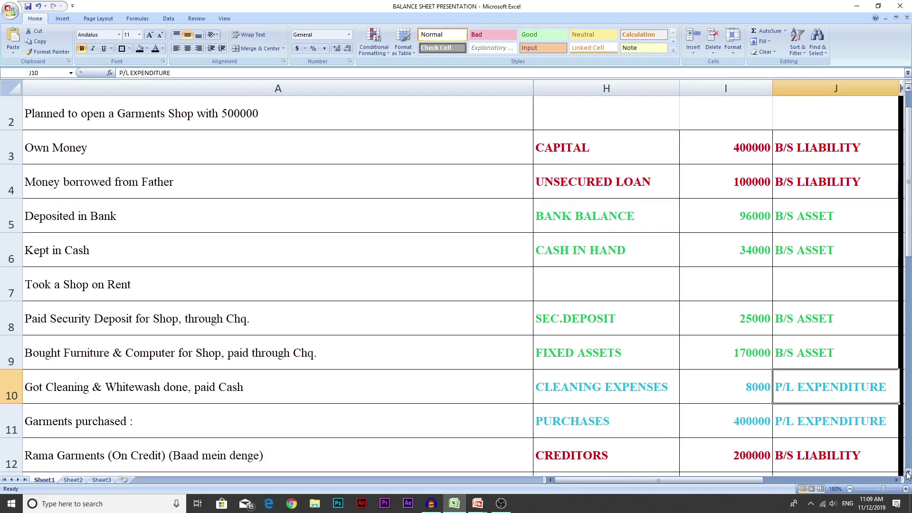
left_click(908, 474)
left_click(908, 474)
left_click(908, 474)
left_click(607, 312)
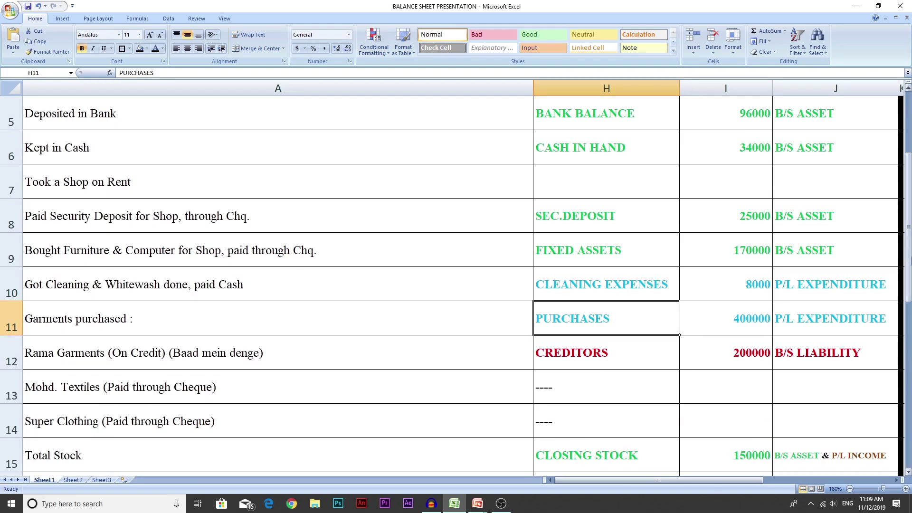
left_click(823, 326)
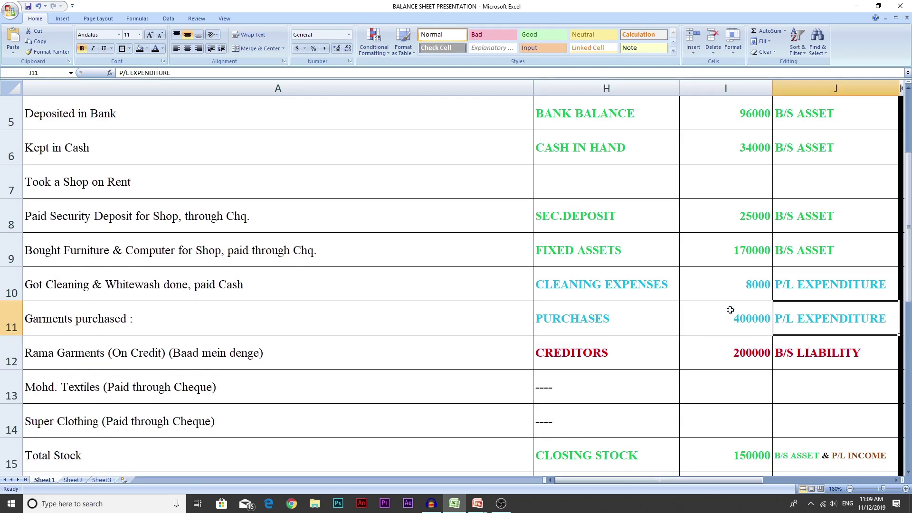
left_click(731, 310)
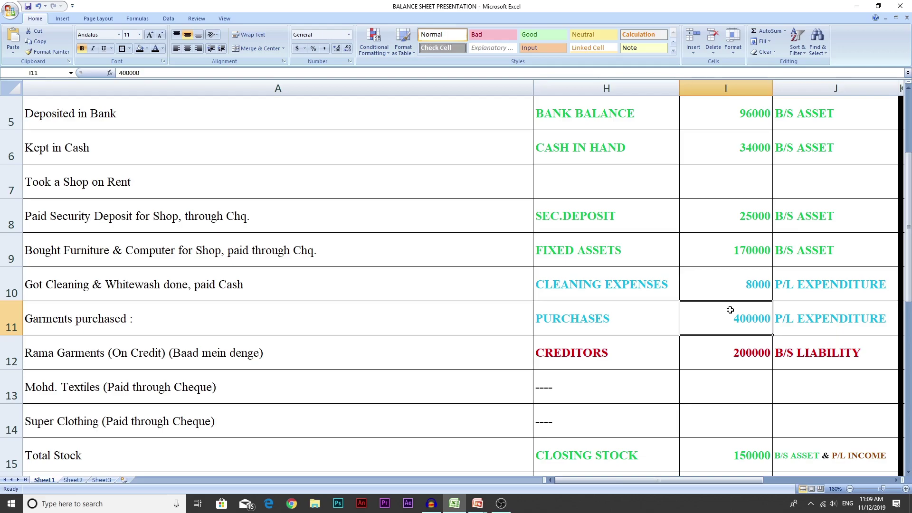
Step: Trace the Rama Garments credit purchase in row 12 to its Creditors head, amount and classification
left_click(563, 359)
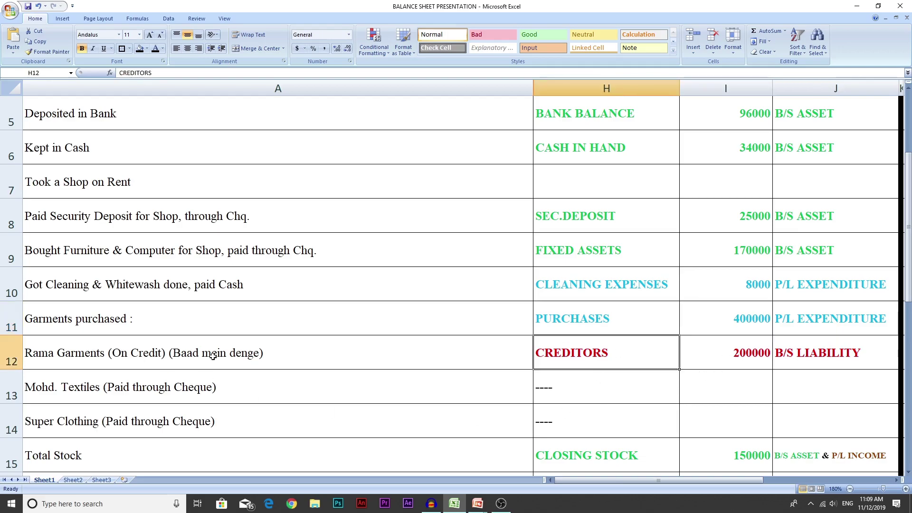
left_click(303, 351)
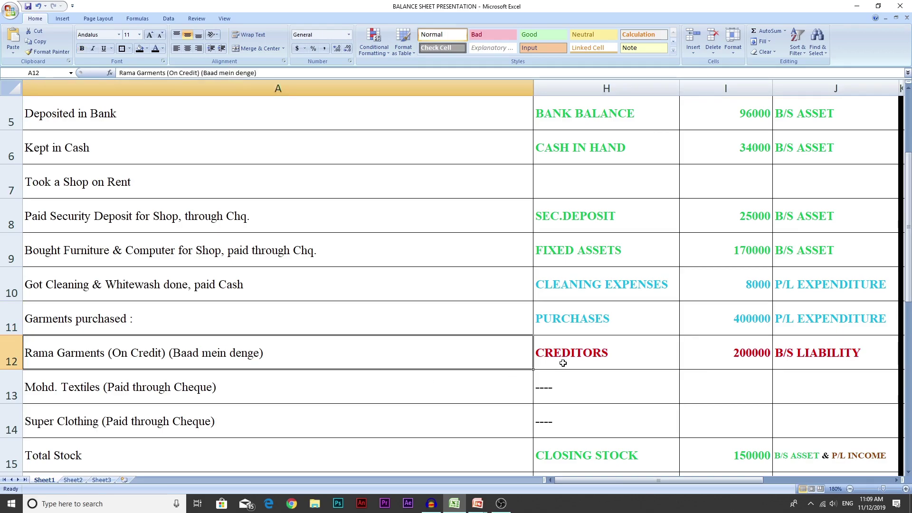
left_click(589, 352)
left_click(714, 353)
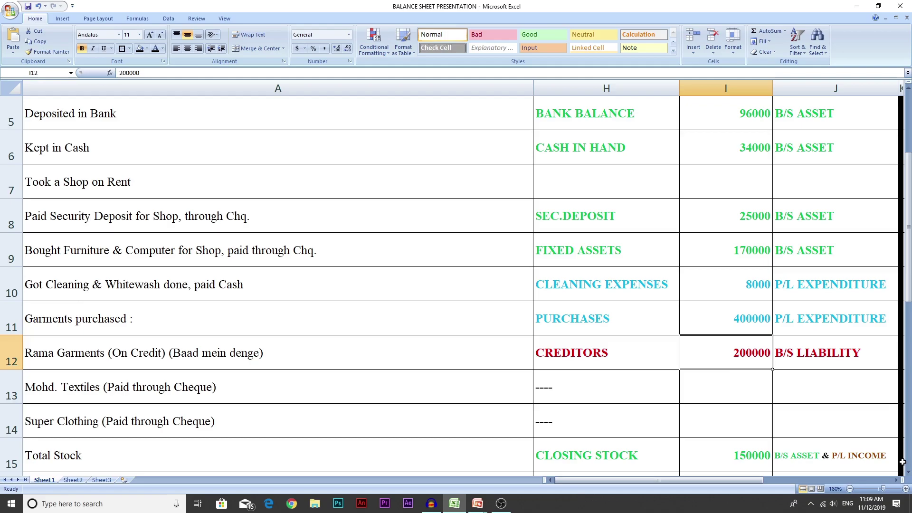
left_click(853, 347)
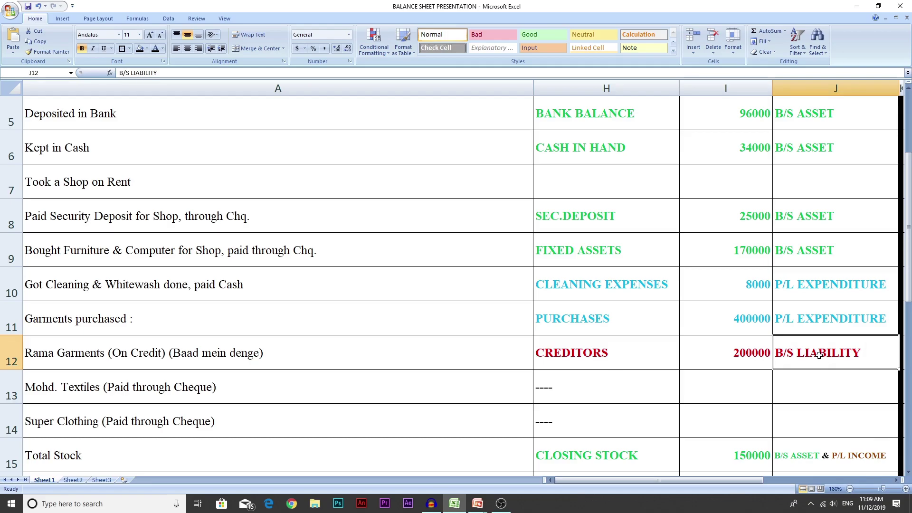
Step: Compare the Closing Stock amount in row 15 with its two classifications in column J
scroll(450, 275, "down", 1)
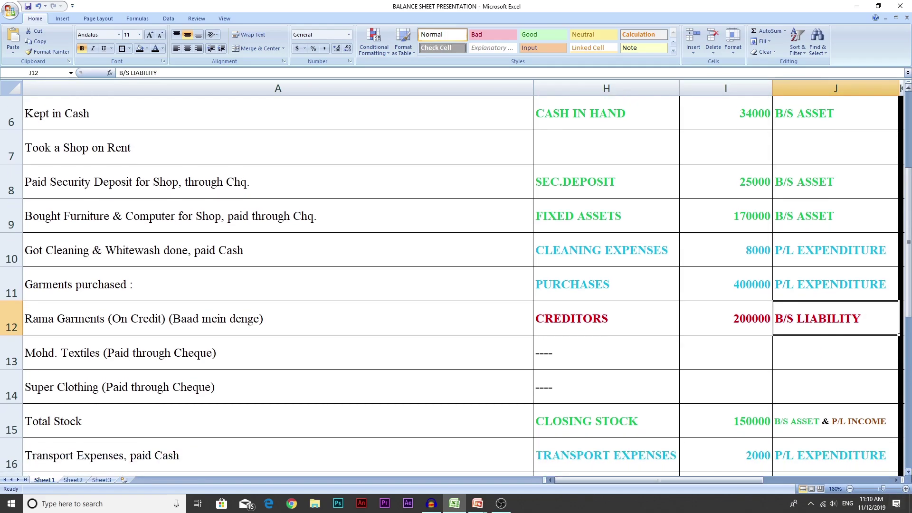
left_click(702, 352)
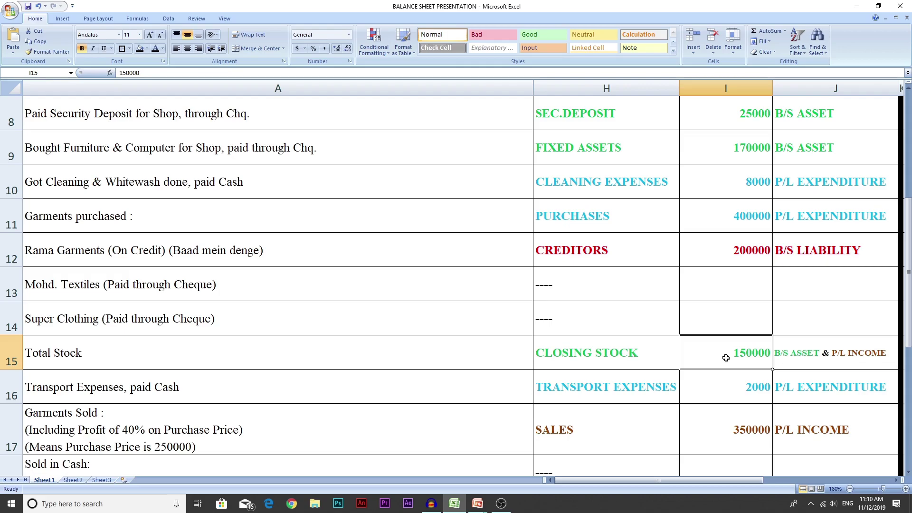
left_click(817, 356)
left_click(715, 350)
left_click(786, 363)
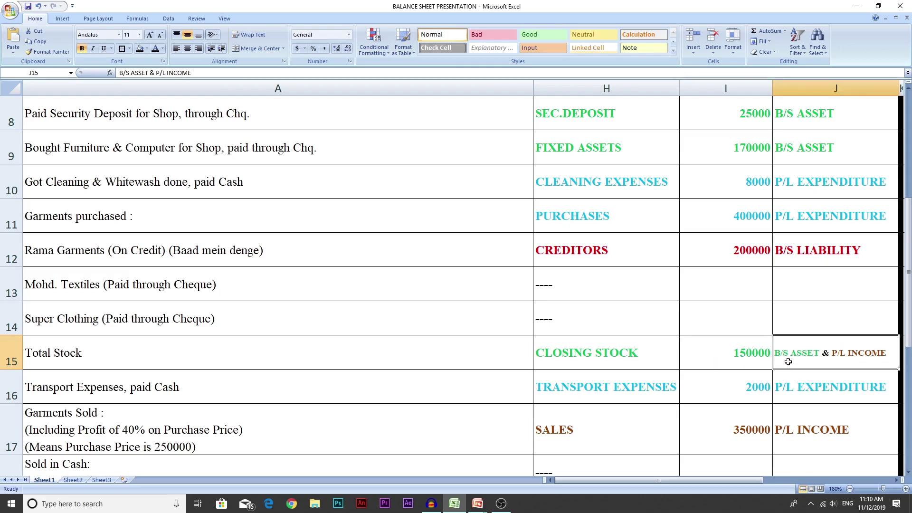
left_click(719, 355)
left_click(879, 362)
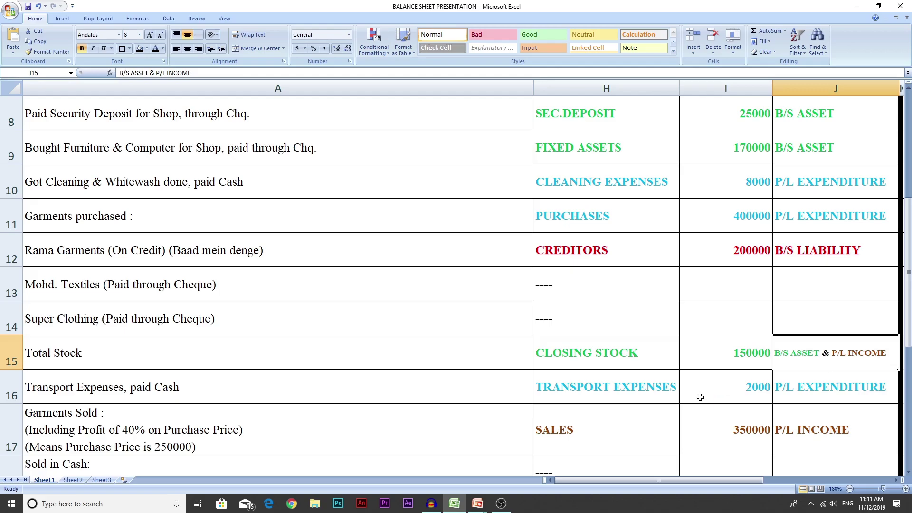
Step: Trace the Transport Expenses entry in row 16 to its amount and its classification in column J
left_click(287, 391)
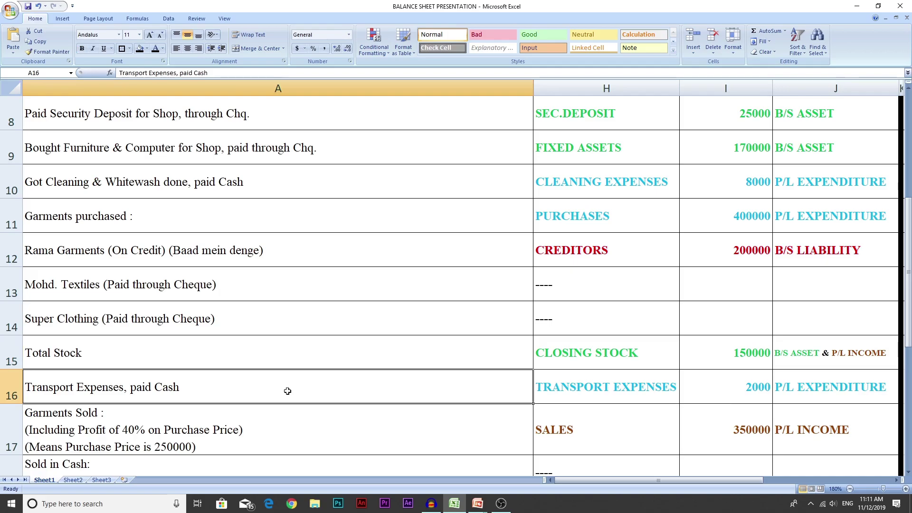
left_click(703, 391)
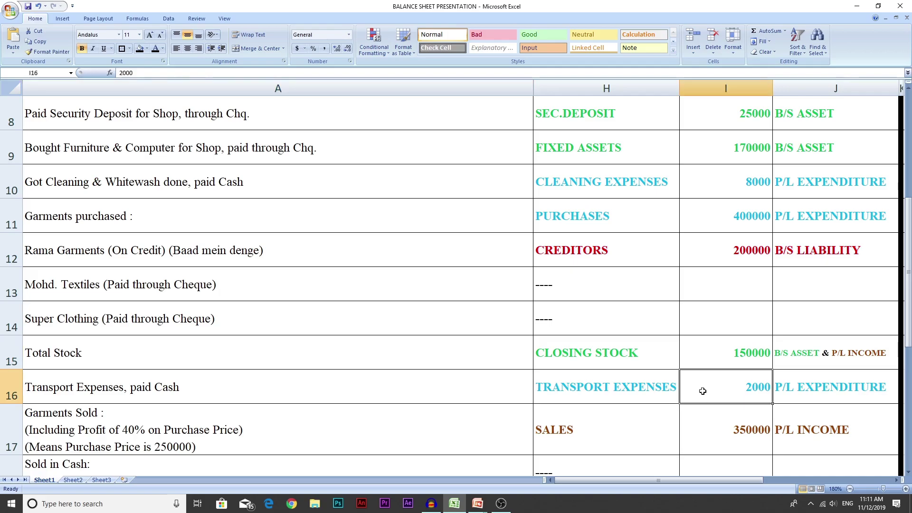
left_click(816, 400)
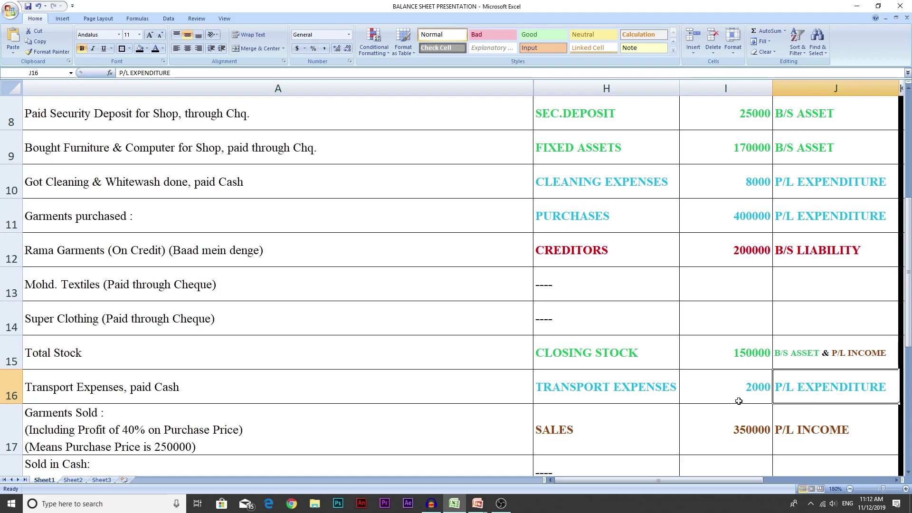
Step: Match the Sales amount in row 17 and the Debtors head in row 19 with their classifications in column J
left_click(908, 473)
left_click(908, 472)
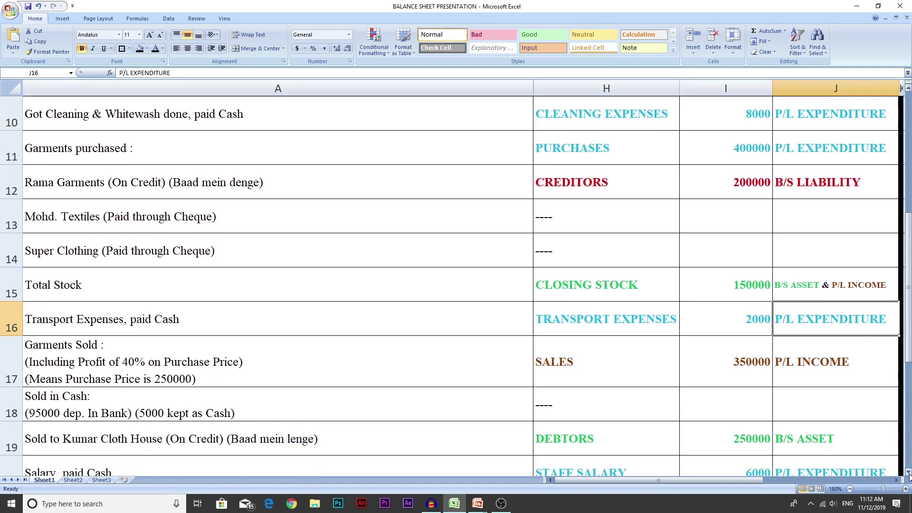
left_click(908, 472)
left_click(908, 473)
left_click(721, 296)
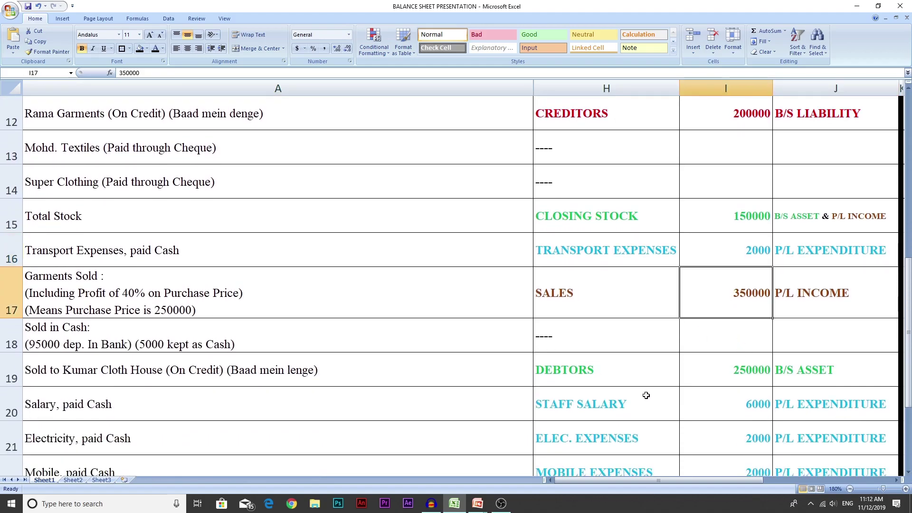
left_click(830, 305)
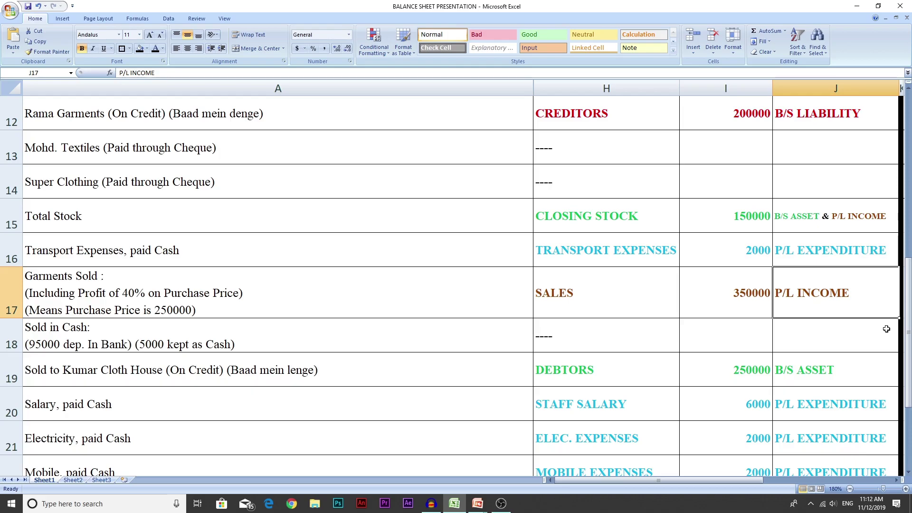
left_click(614, 375)
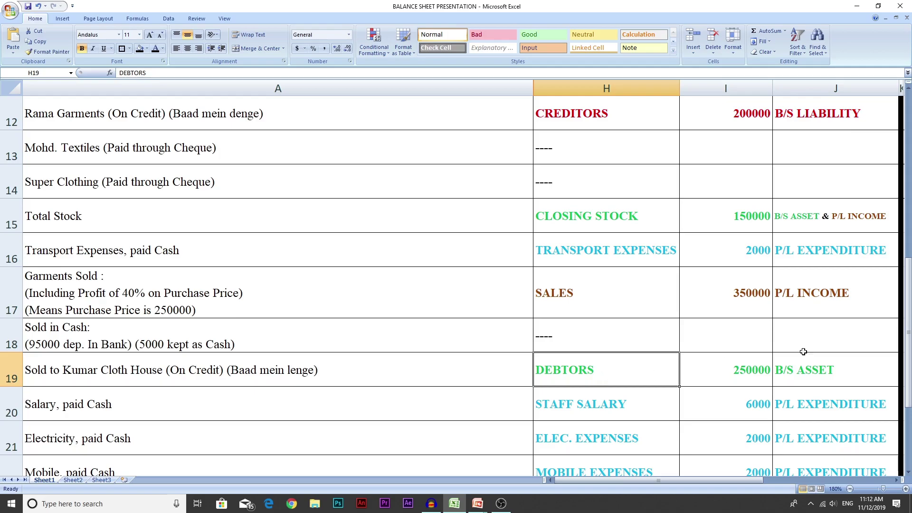
left_click(806, 375)
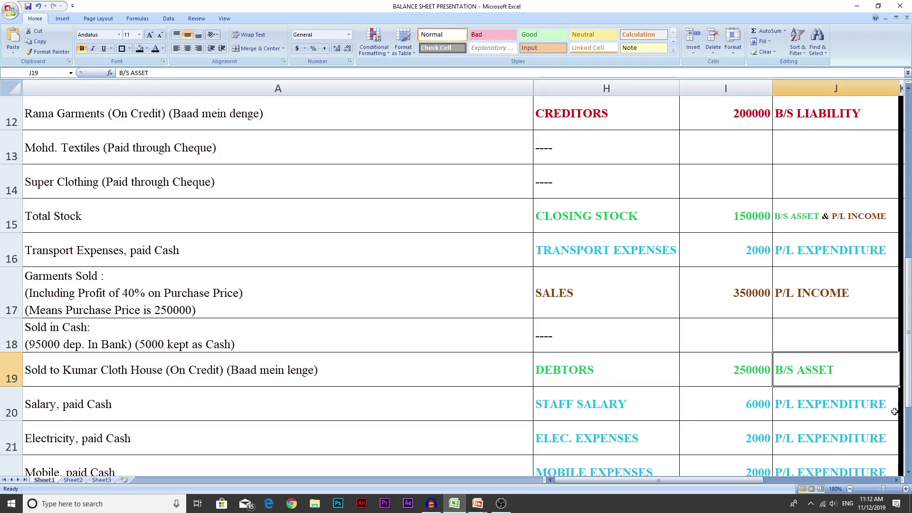
Step: Review the salary, electricity, mobile, packing and rent entries in rows 20 to 24 against their account heads in column H
left_click(908, 472)
left_click(908, 471)
left_click(908, 472)
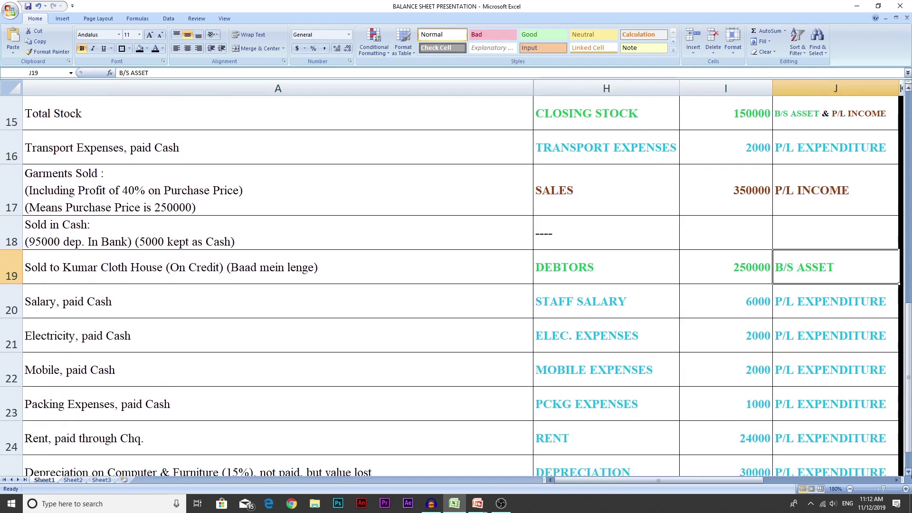
left_click(908, 472)
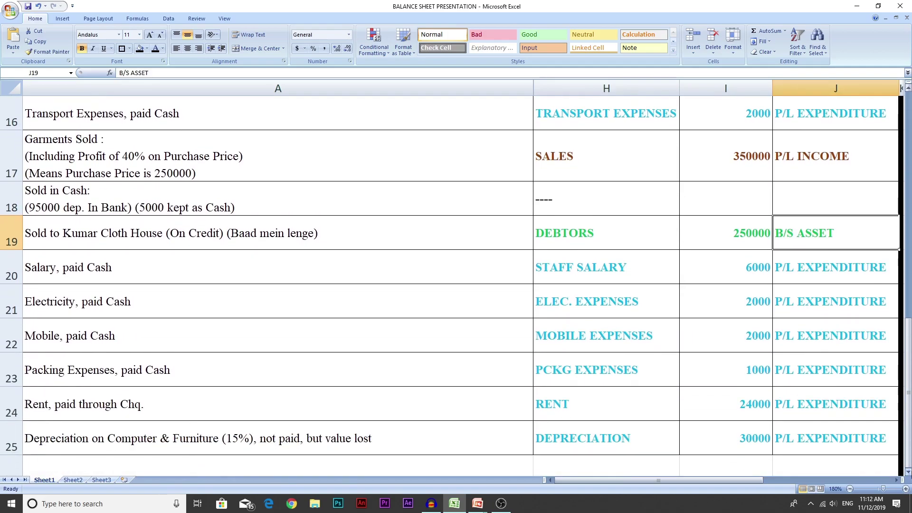
left_click(207, 275)
left_click(240, 302)
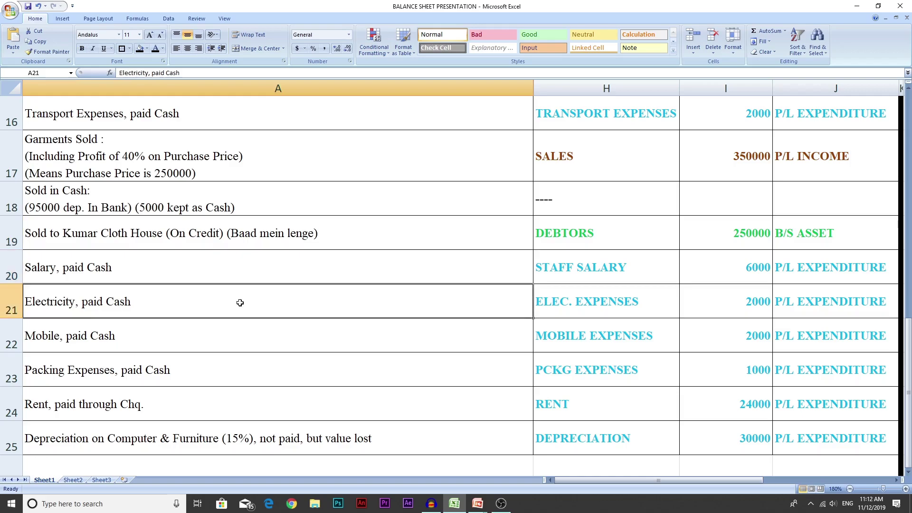
left_click(247, 331)
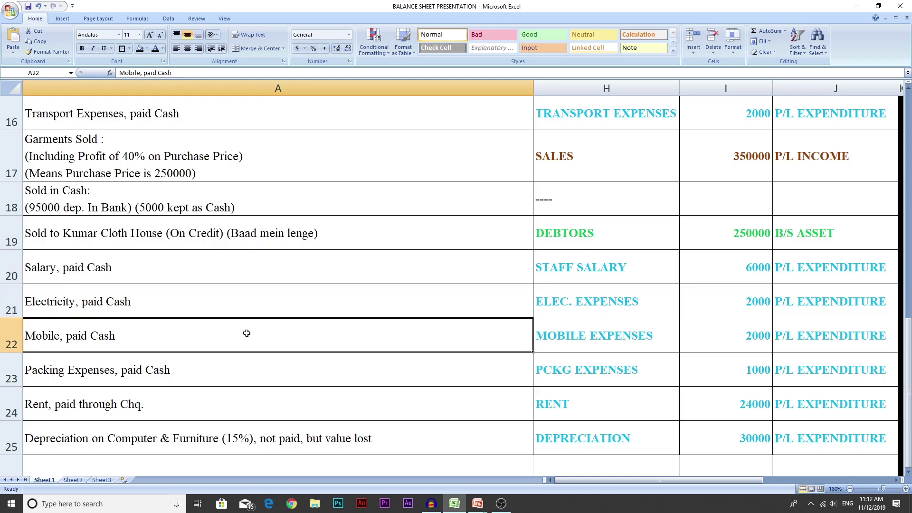
left_click(249, 372)
left_click(258, 408)
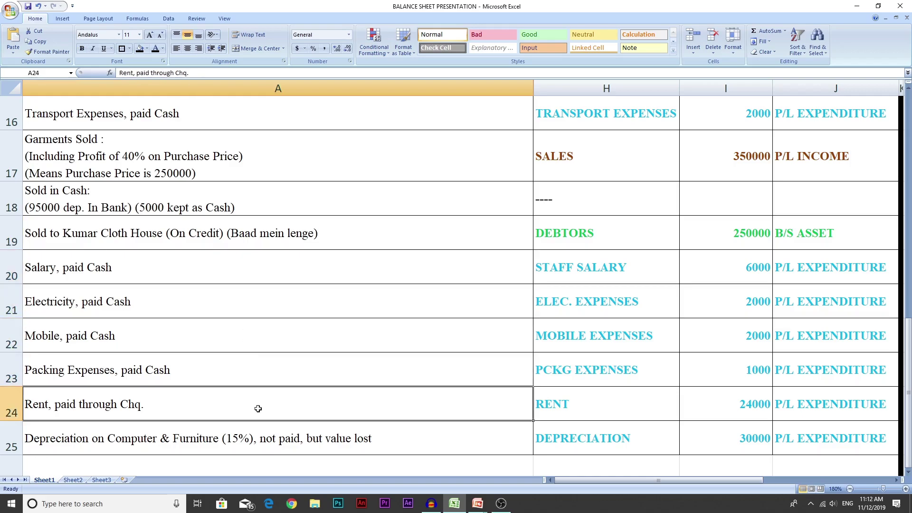
left_click_drag(601, 267, 609, 404)
left_click(635, 269)
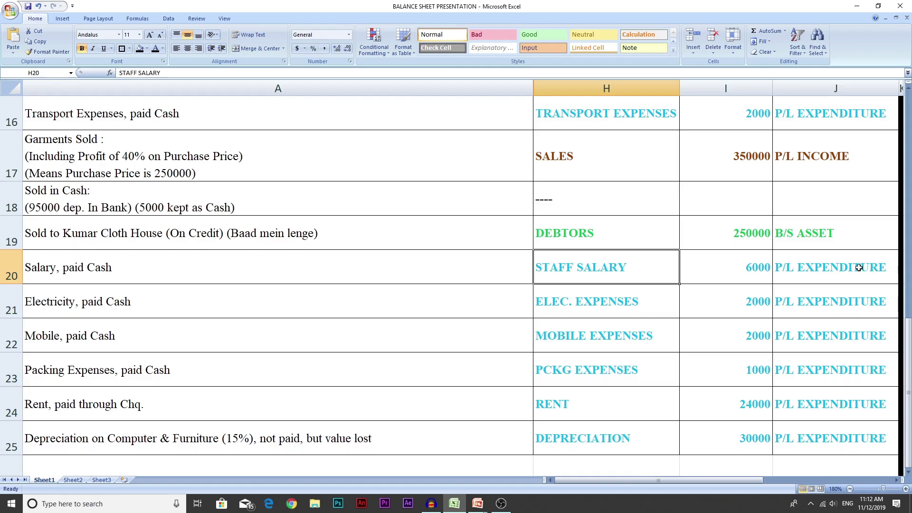
Step: Trace the Depreciation on Computer & Furniture entry in row 25 to its head, amount and classification
left_click(410, 449)
left_click(710, 441)
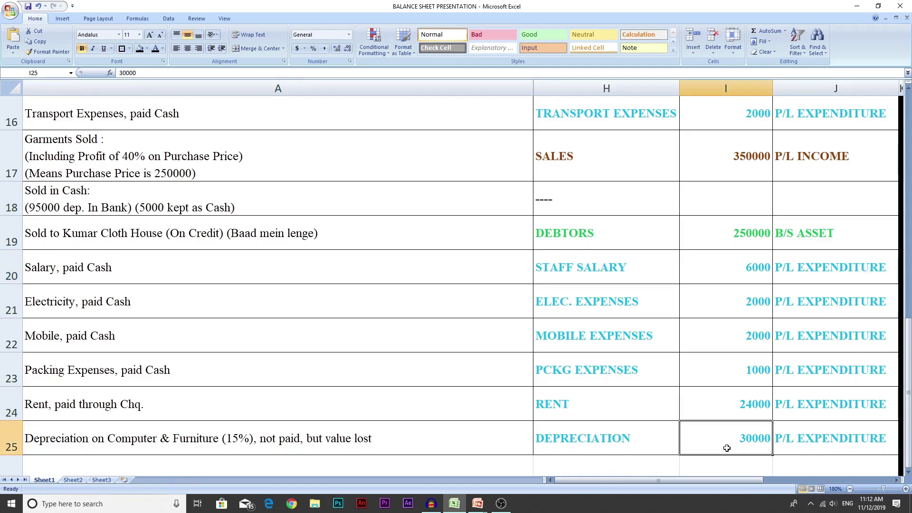
left_click(381, 446)
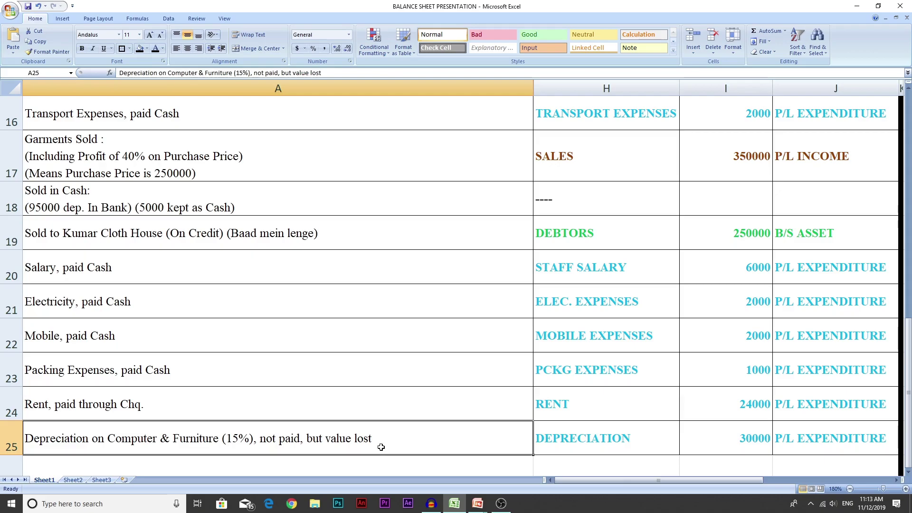
left_click(576, 448)
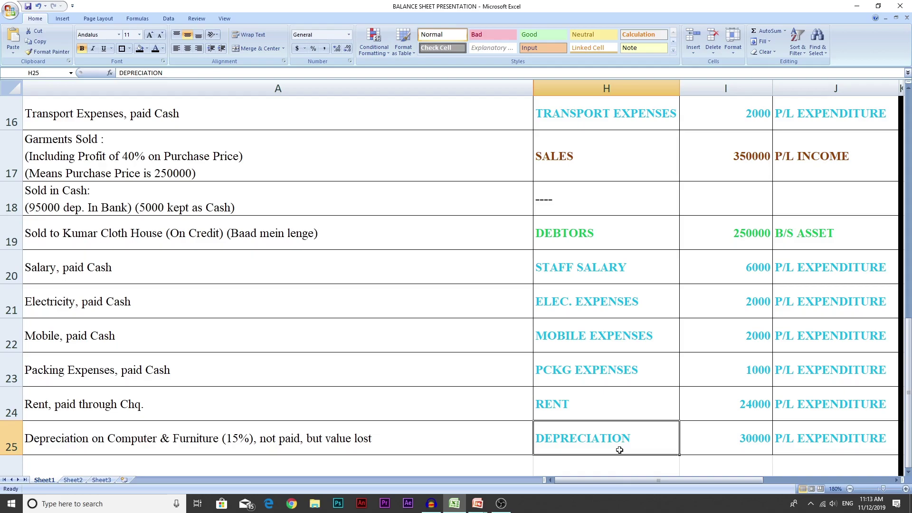
left_click(725, 442)
left_click(835, 442)
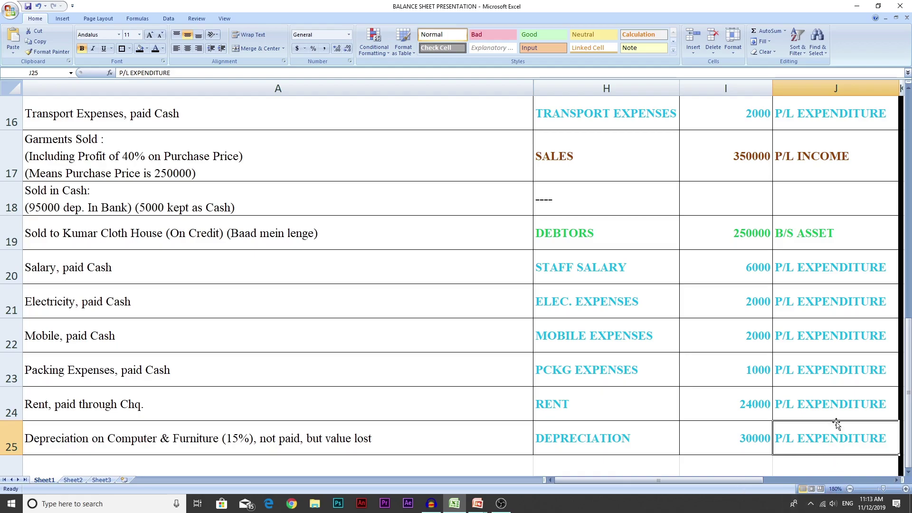
Step: Recheck the column J classifications from the top of the sheet through row 10, and the Capital amount in row 3
scroll(829, 347, "up", 4)
scroll(828, 347, "up", 1)
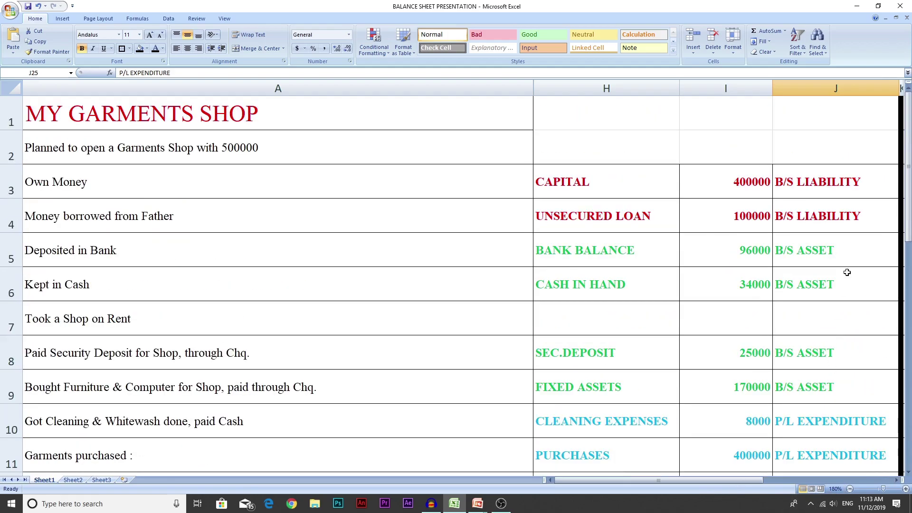
left_click(841, 167)
left_click(835, 218)
left_click(835, 252)
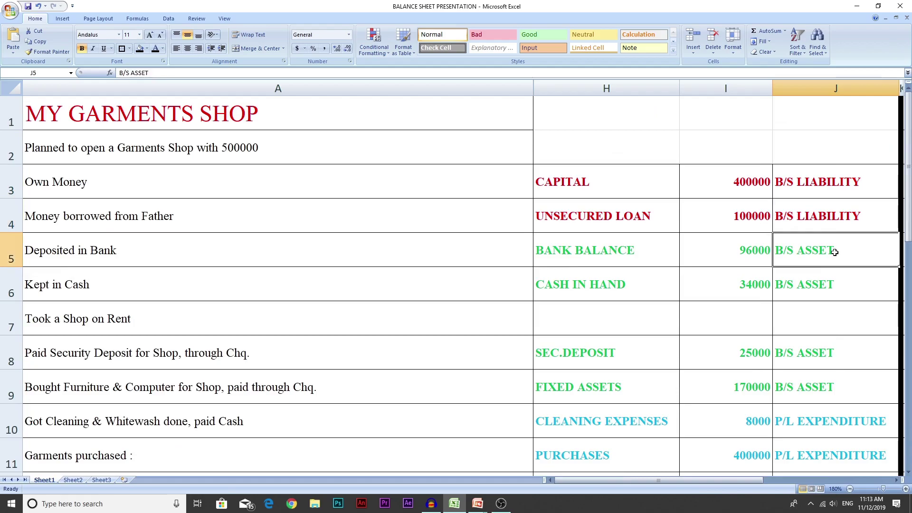
left_click(831, 282)
left_click(821, 352)
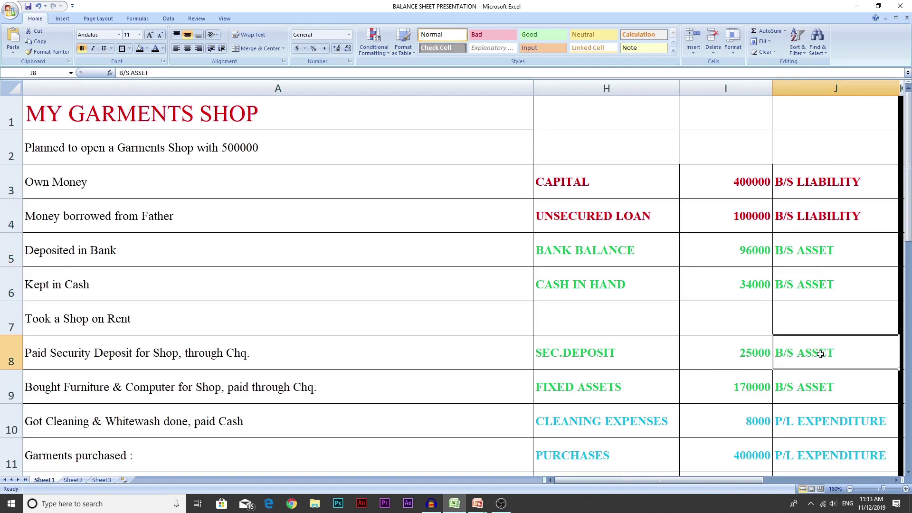
left_click(821, 386)
left_click(818, 421)
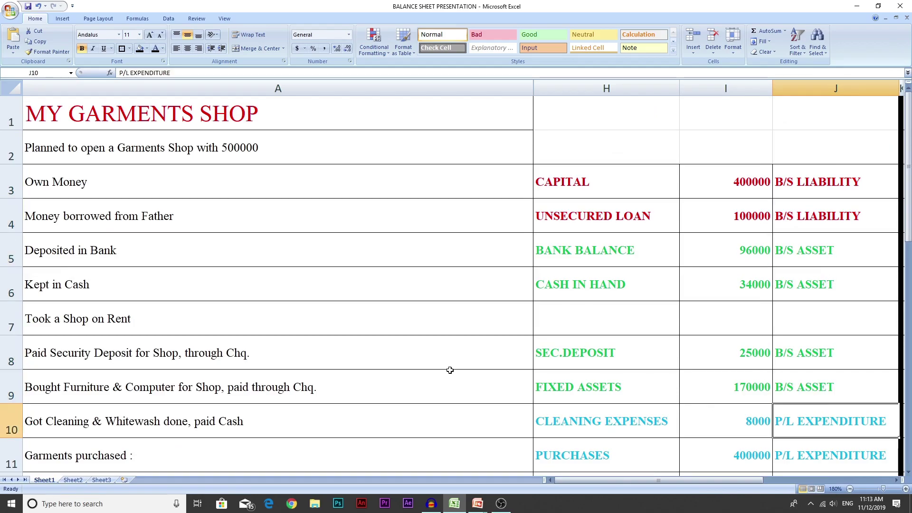
left_click(721, 185)
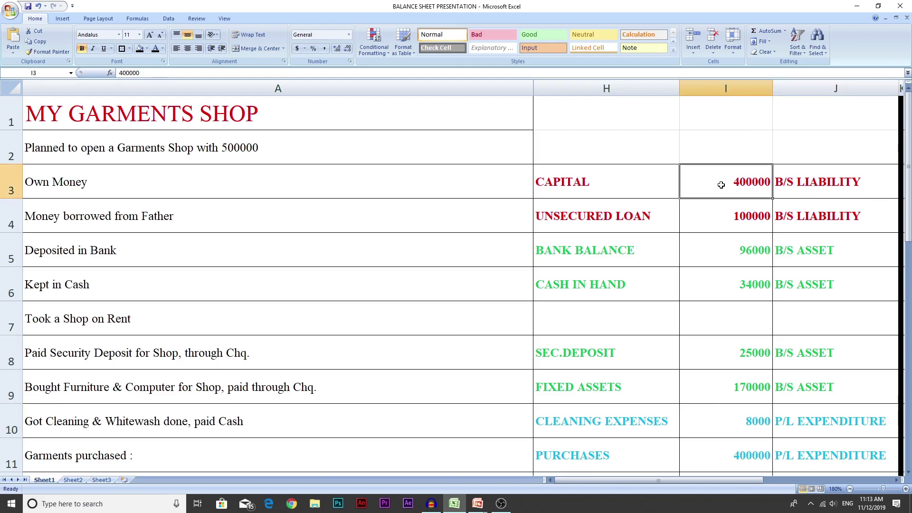
Step: Locate the BALANCE SHEET and P & L tables to the right of the classification column
left_click(897, 481)
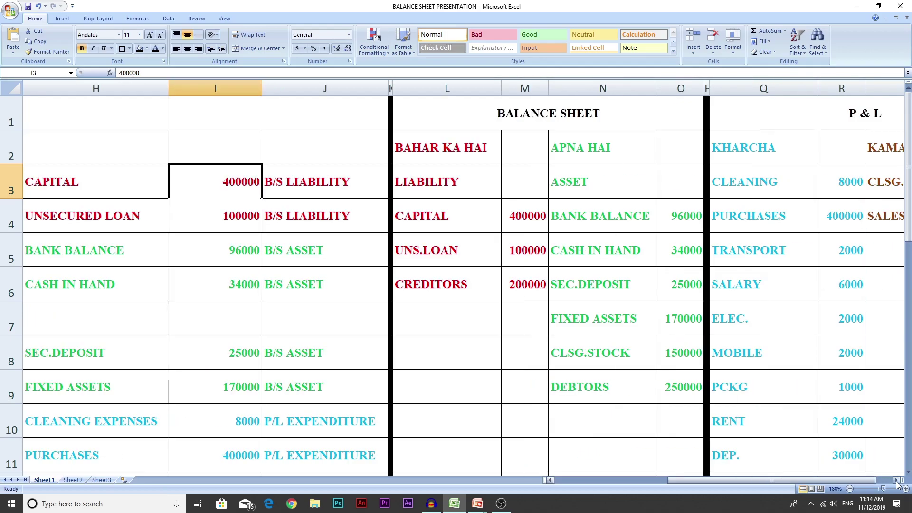
left_click(897, 481)
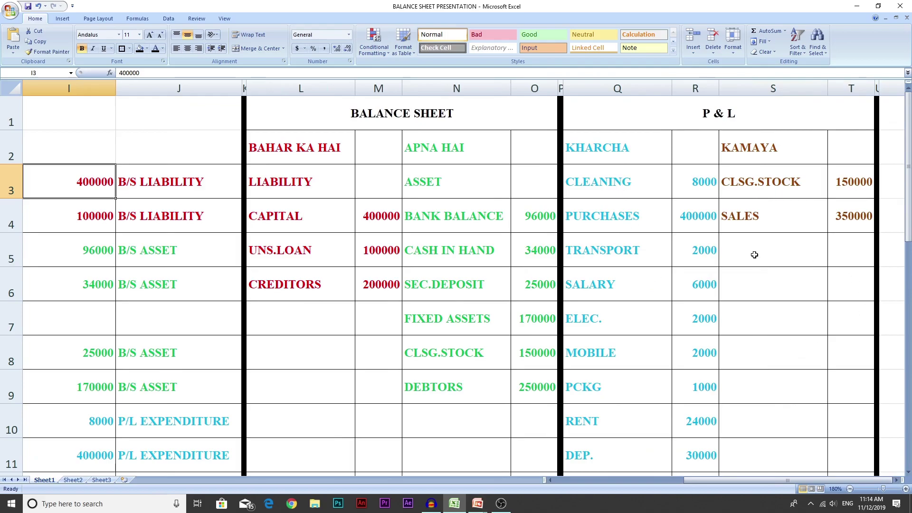
left_click(427, 114)
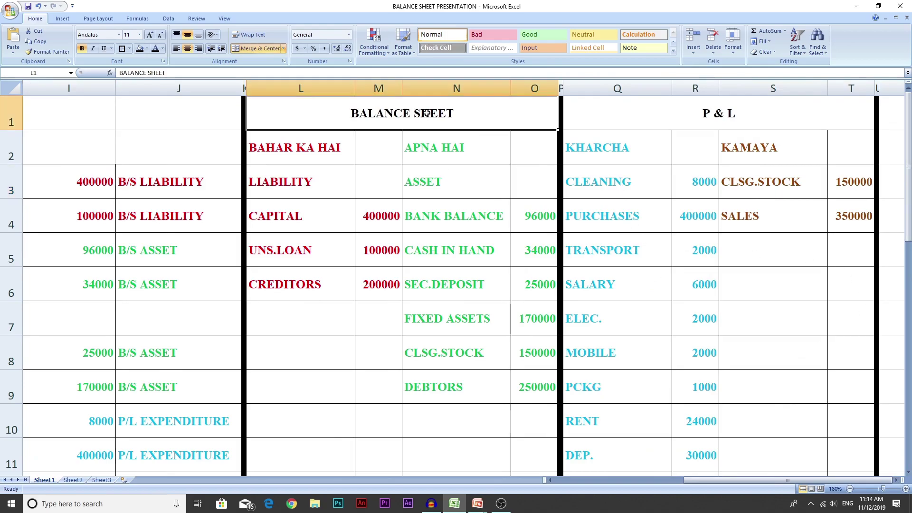
left_click(740, 107)
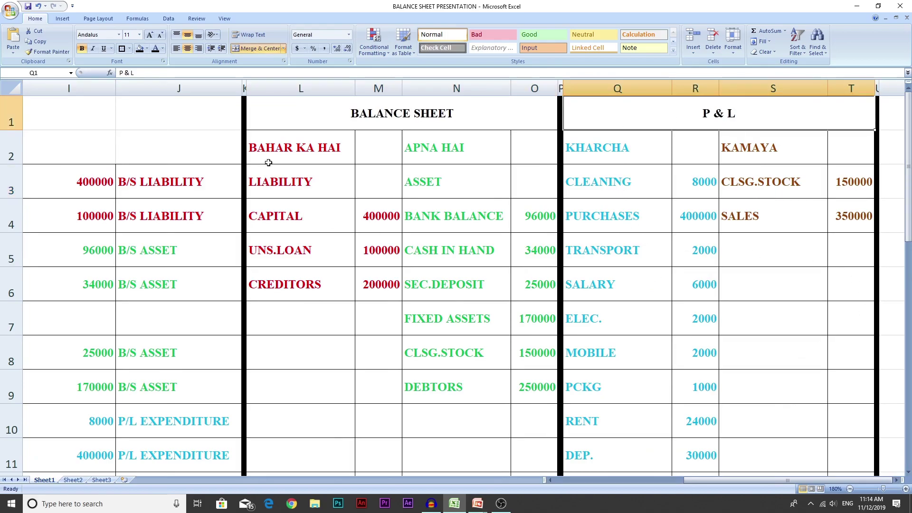
Step: Compare the BAHAR KA HAI and APNA HAI headings of the balance sheet, matching APNA HAI with the ASSET label
left_click(292, 142)
left_click(466, 152)
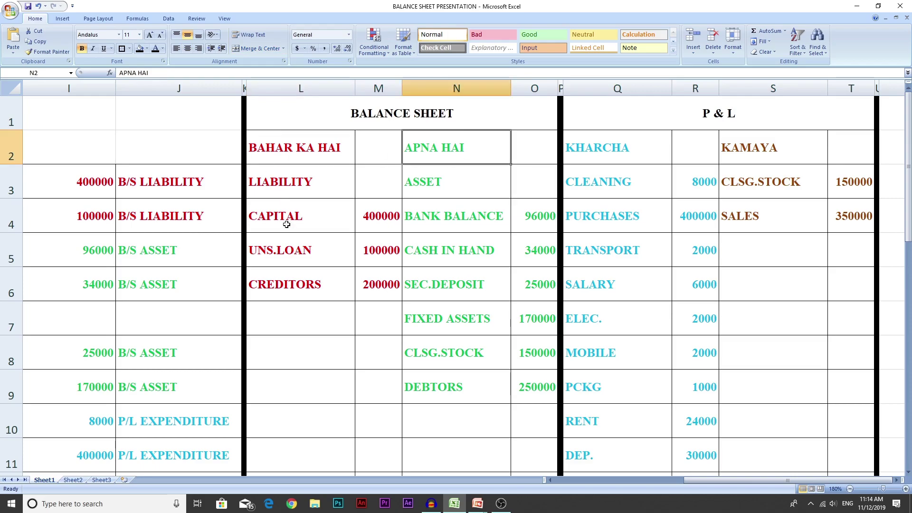
left_click(292, 149)
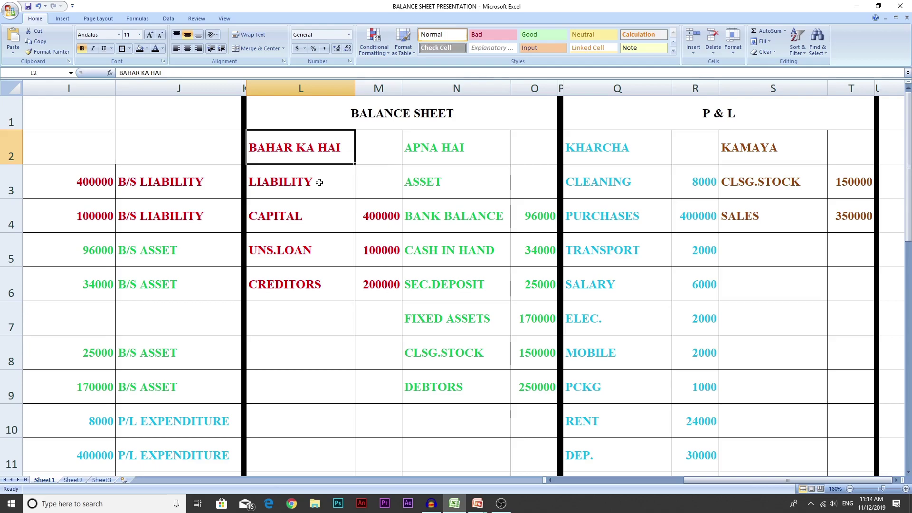
left_click(470, 146)
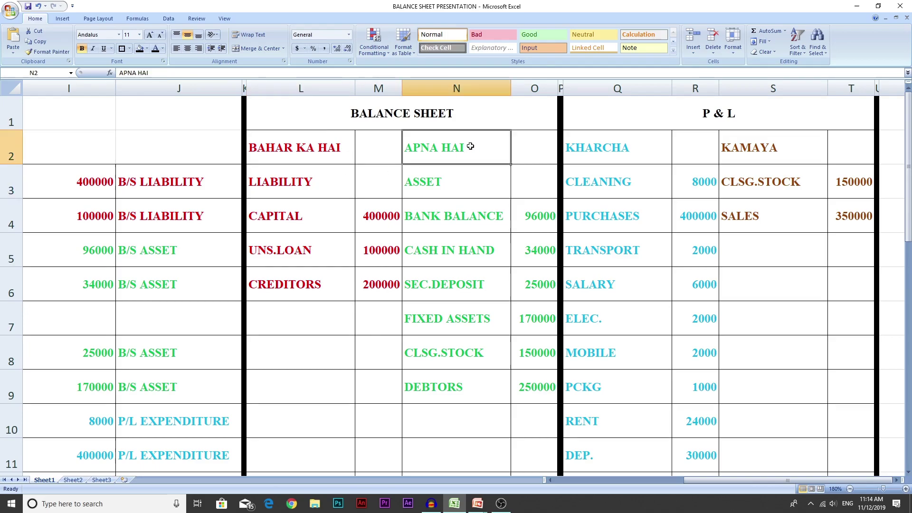
left_click(465, 176)
left_click(462, 146)
left_click(473, 179)
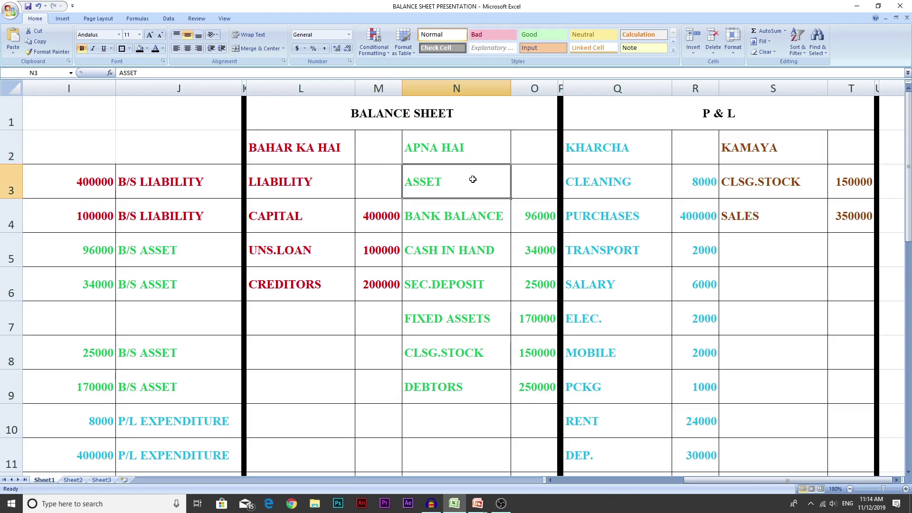
left_click(485, 148)
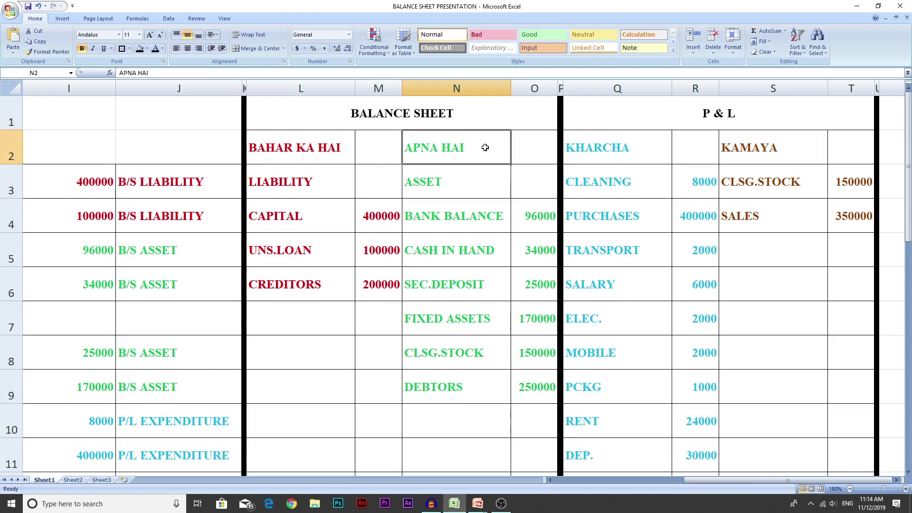
left_click(474, 185)
Step: Examine the P & L table's title and its KHARCHA and KAMAYA headings
left_click(722, 113)
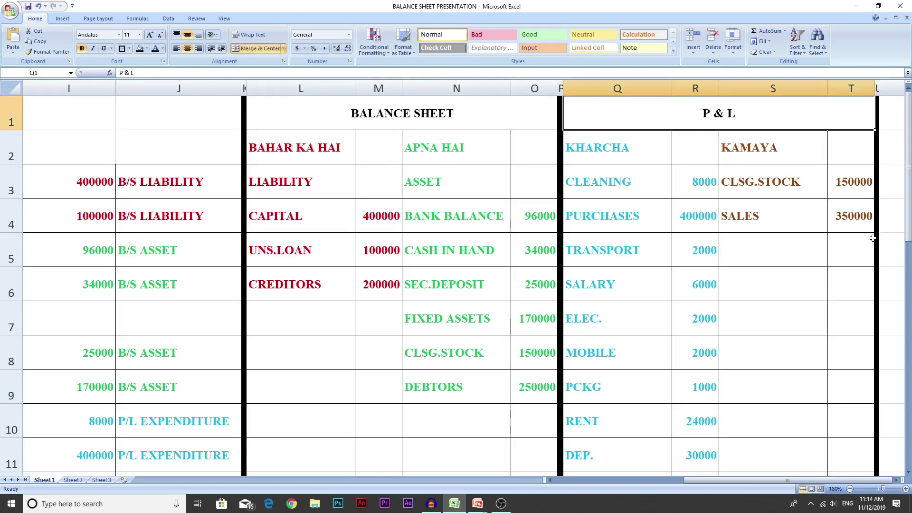
left_click(634, 145)
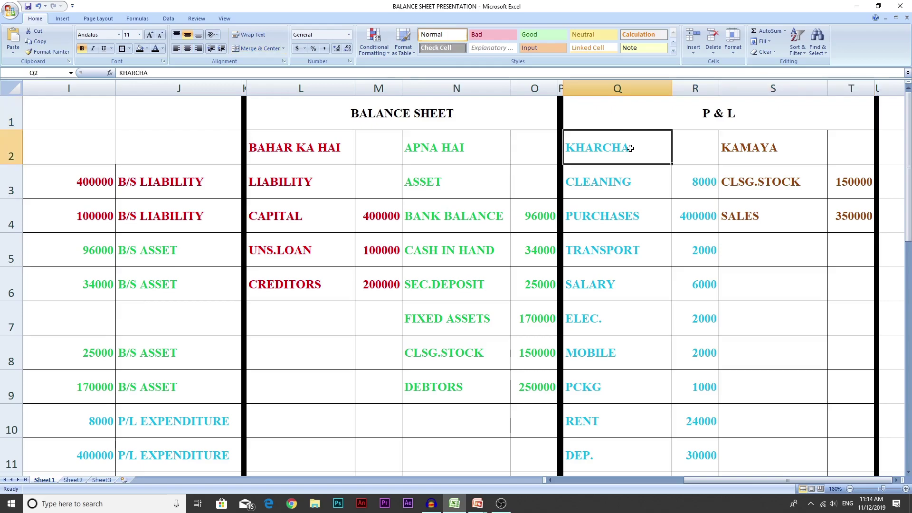
left_click(816, 150)
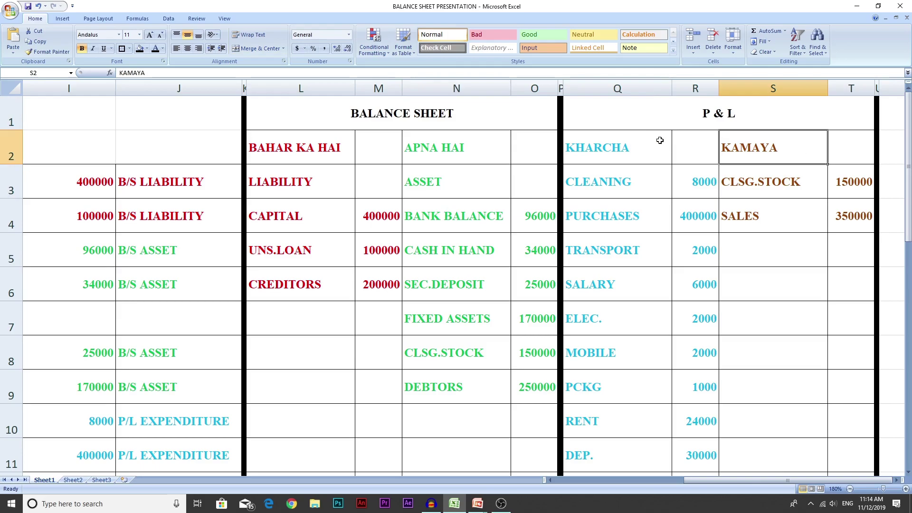
Step: Compare the KHARCHA and KAMAYA headings of the P & L table, and recheck the column J classifications in rows 3 to 6
left_click(640, 146)
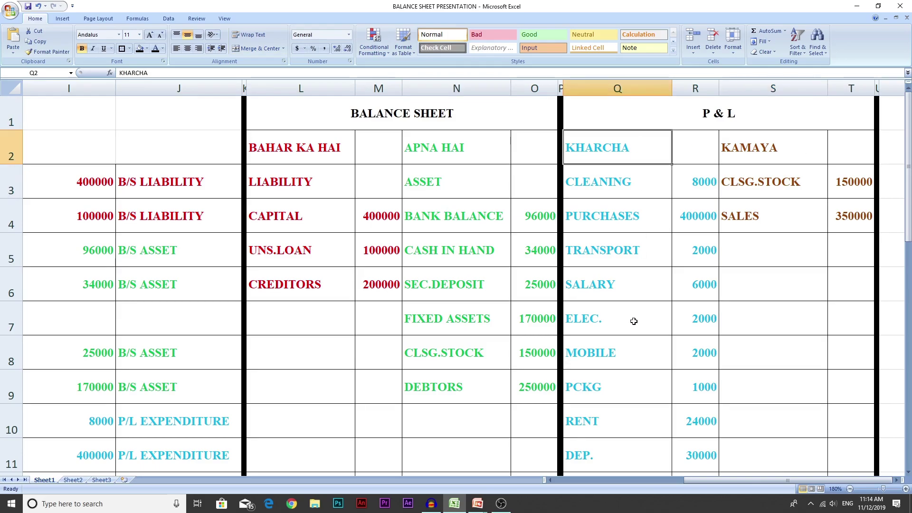
left_click(814, 147)
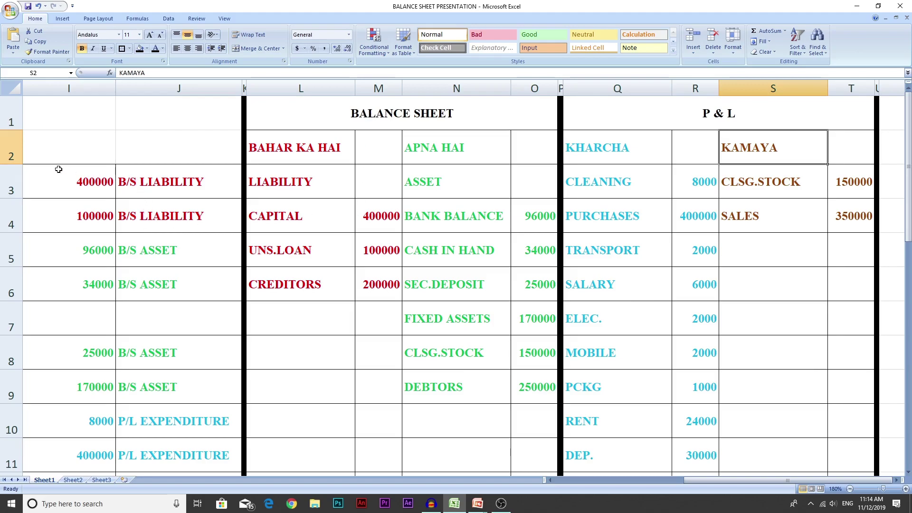
left_click(141, 189)
left_click(145, 223)
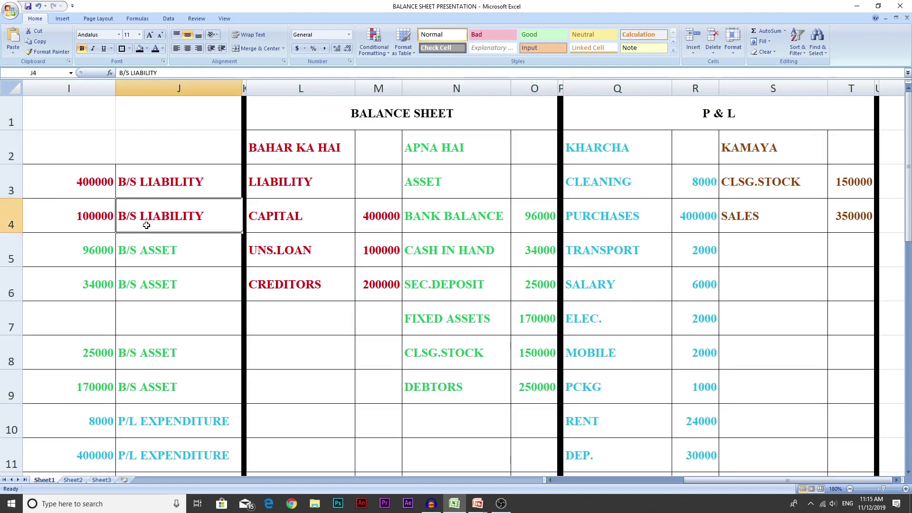
left_click(146, 250)
left_click(146, 287)
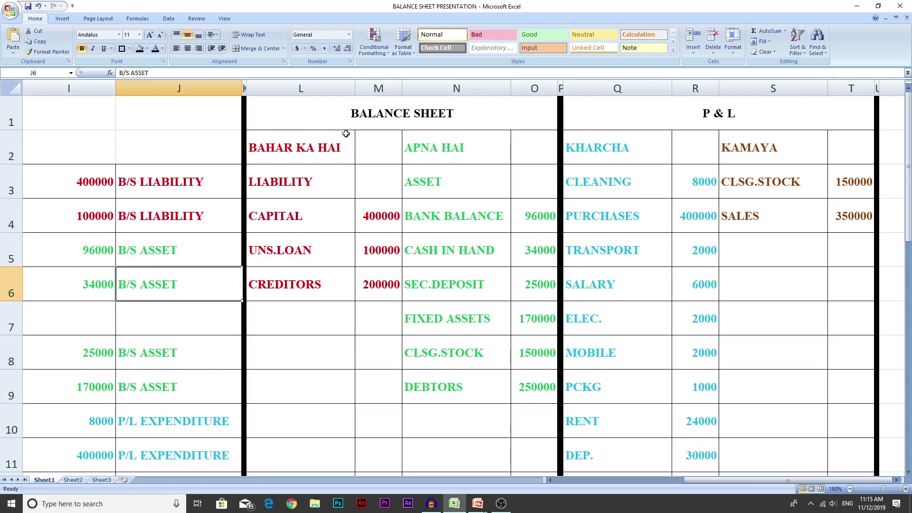
Step: Examine the CAPITAL, UNS.LOAN and CREDITORS entries with their amounts on the balance sheet's liability side
left_click(381, 219)
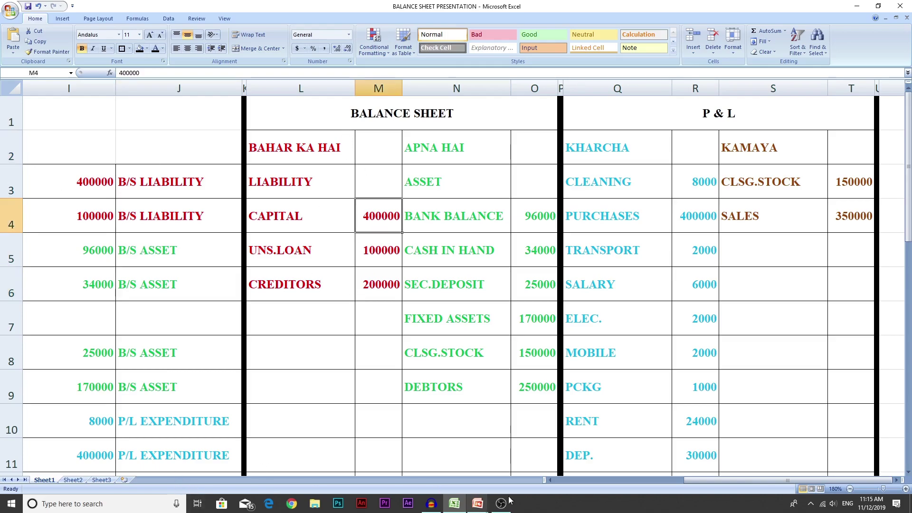
left_click(550, 481)
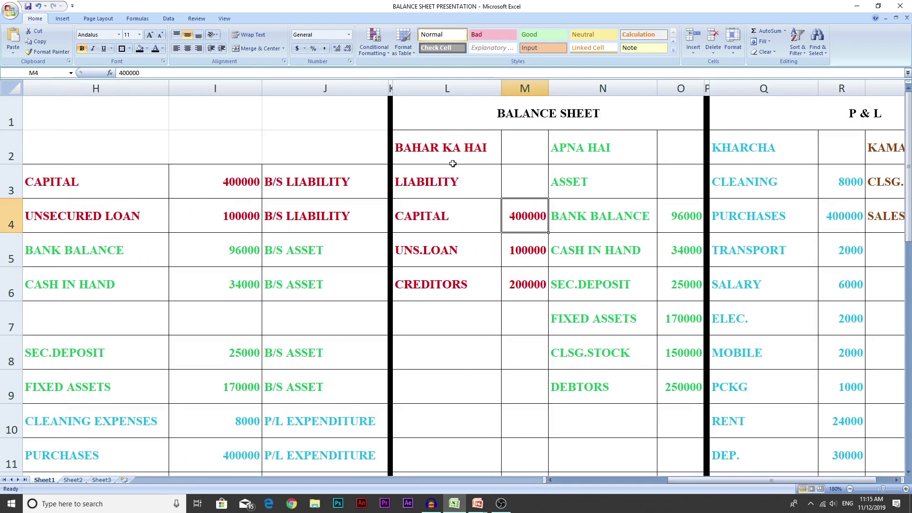
left_click_drag(420, 217, 534, 282)
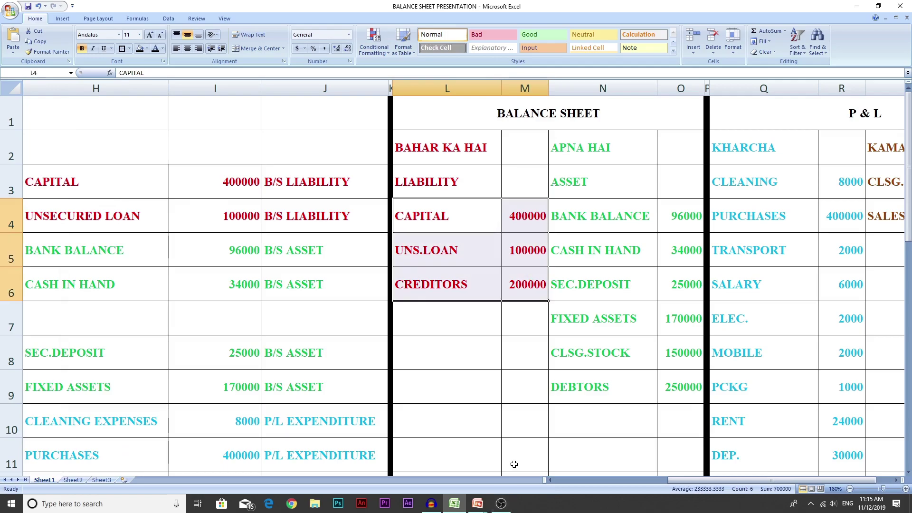
Step: Match the CAPITAL and UNSECURED LOAN accounts and their amounts with the corresponding liability entries in the balance sheet
left_click(314, 179)
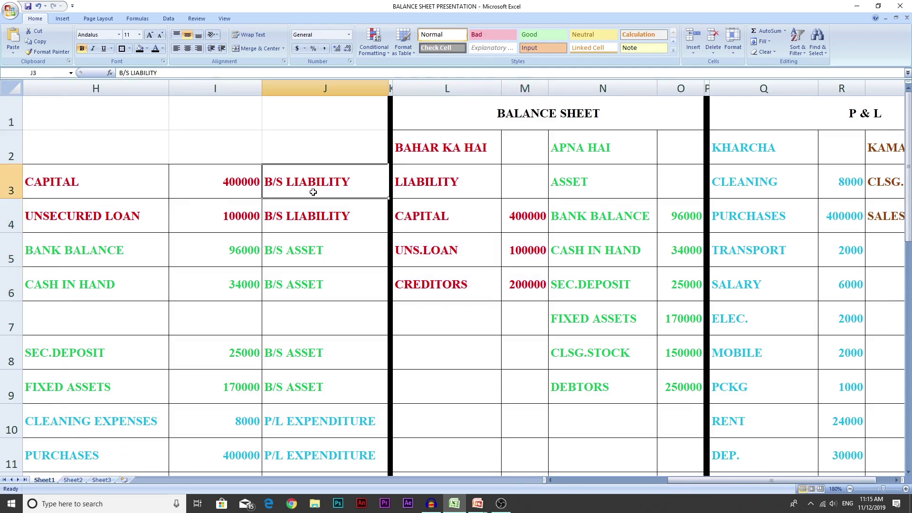
left_click(81, 185)
left_click(247, 172)
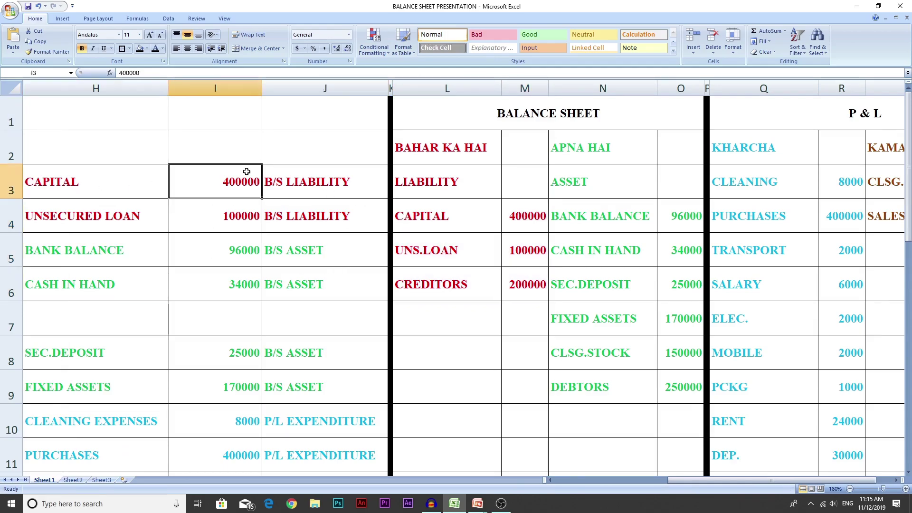
left_click(106, 212)
left_click(238, 222)
left_click(529, 251)
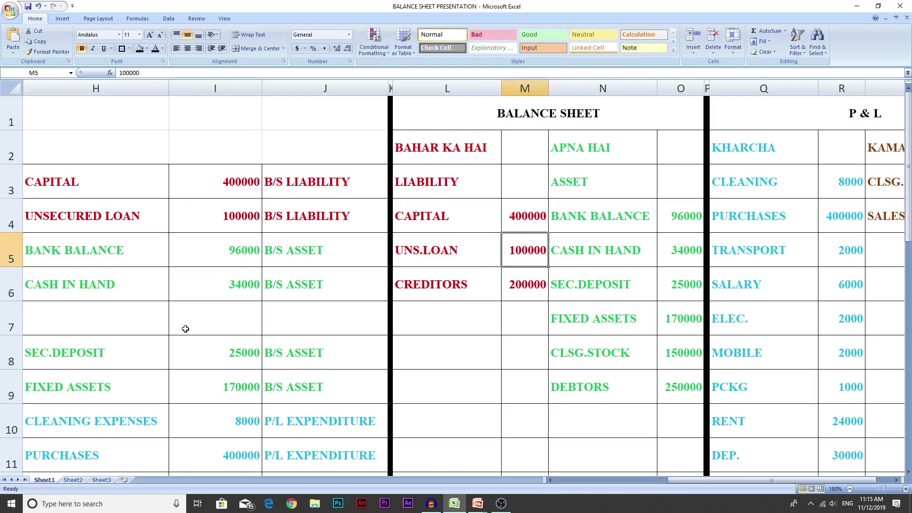
Step: Trace the CREDITORS account in row 12, classified as B/S LIABILITY, to its amount in the balance sheet
scroll(186, 328, "down", 1)
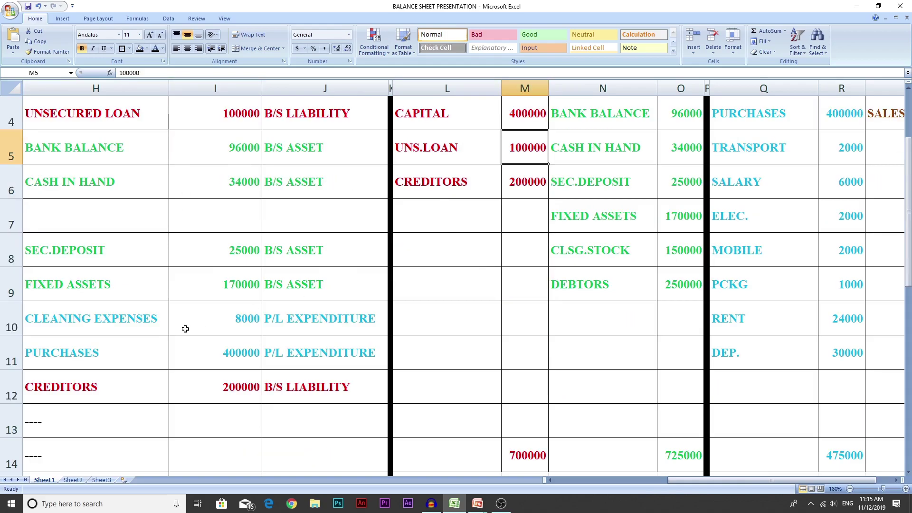
left_click(226, 396)
left_click(366, 391)
scroll(416, 370, "up", 1)
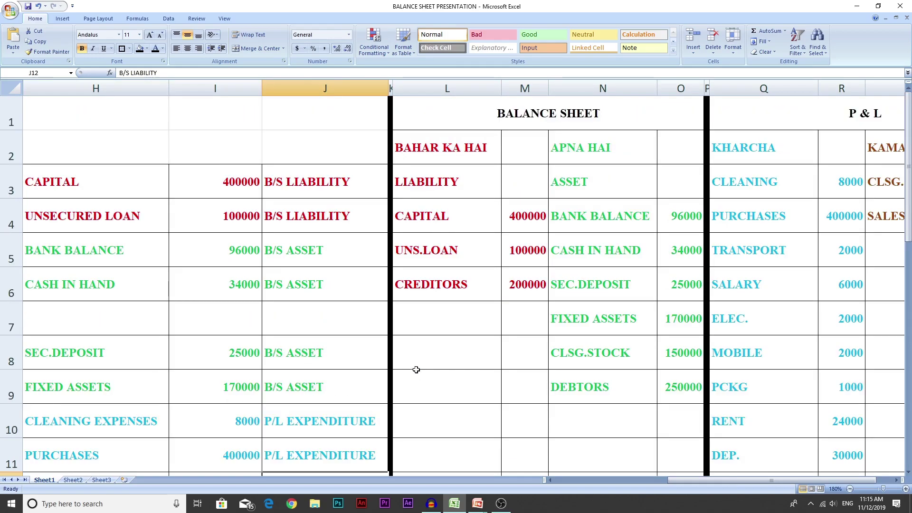
left_click(531, 285)
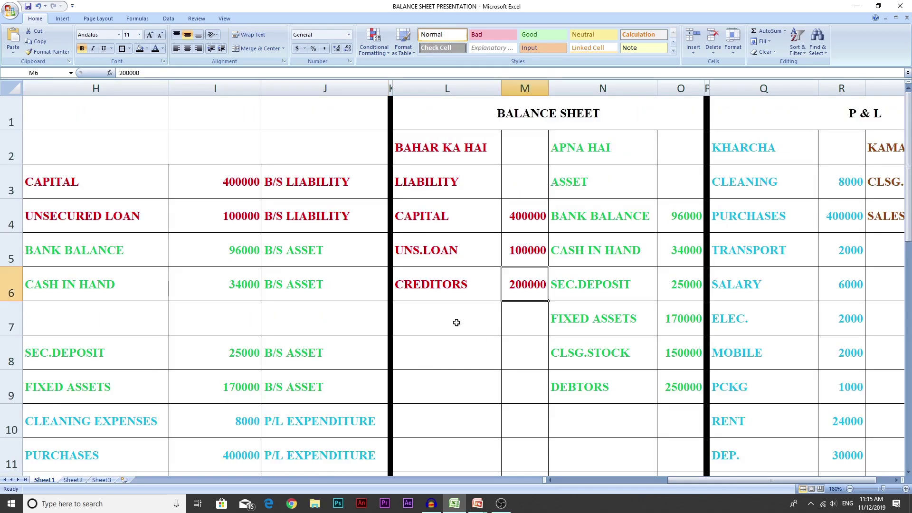
Step: Review the balance sheet's asset entries and match the BANK BALANCE and CASH IN HAND accounts with them
left_click(601, 192)
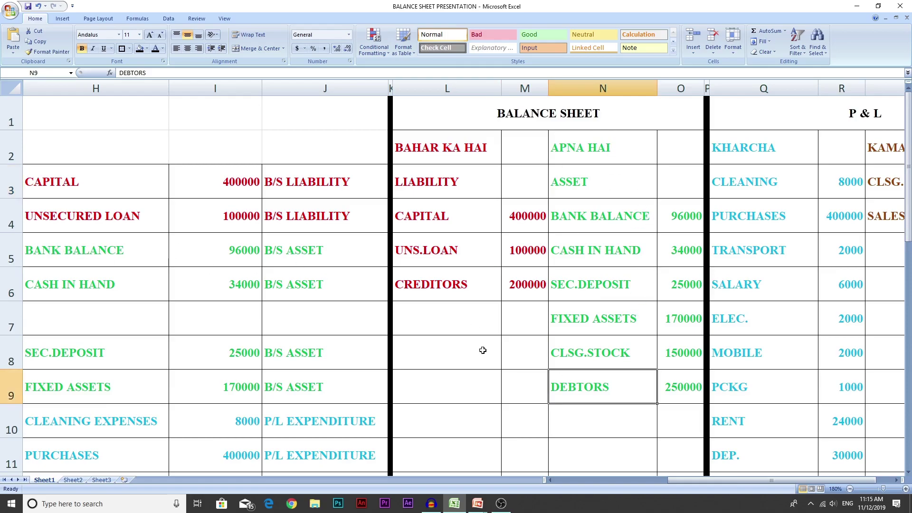
left_click(92, 246)
left_click(247, 249)
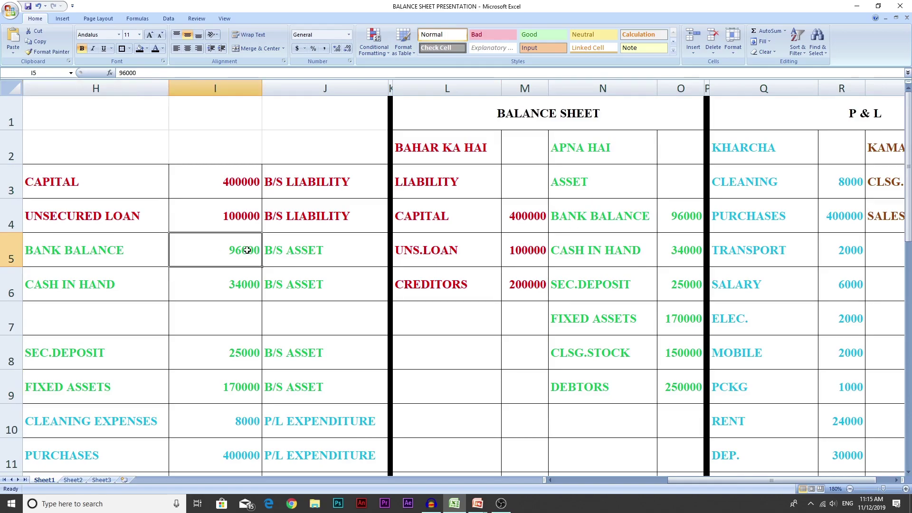
left_click(686, 216)
left_click(86, 284)
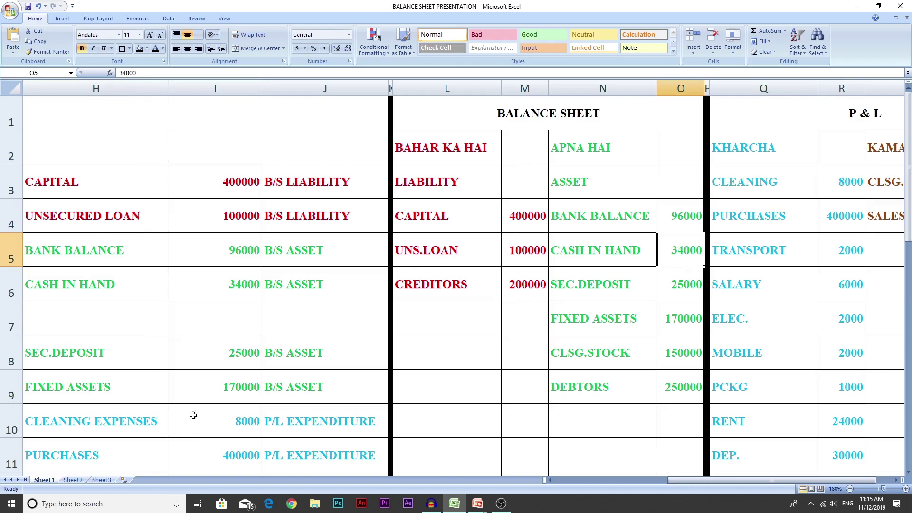
Step: Trace SEC.DEPOSIT, FIXED ASSETS, CLOSING STOCK and DEBTORS from the account list to the balance sheet's asset side
left_click(102, 356)
left_click(117, 385)
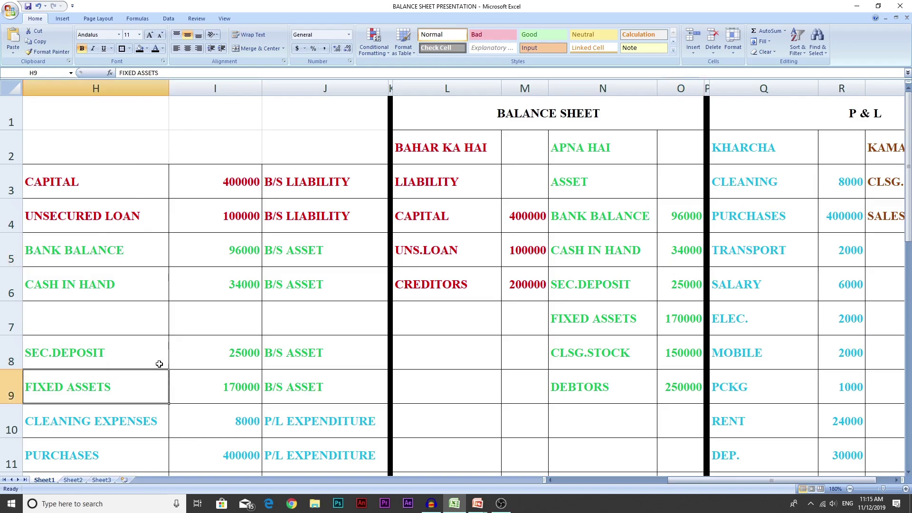
scroll(171, 357, "down", 2)
left_click(149, 382)
scroll(167, 385, "down", 2)
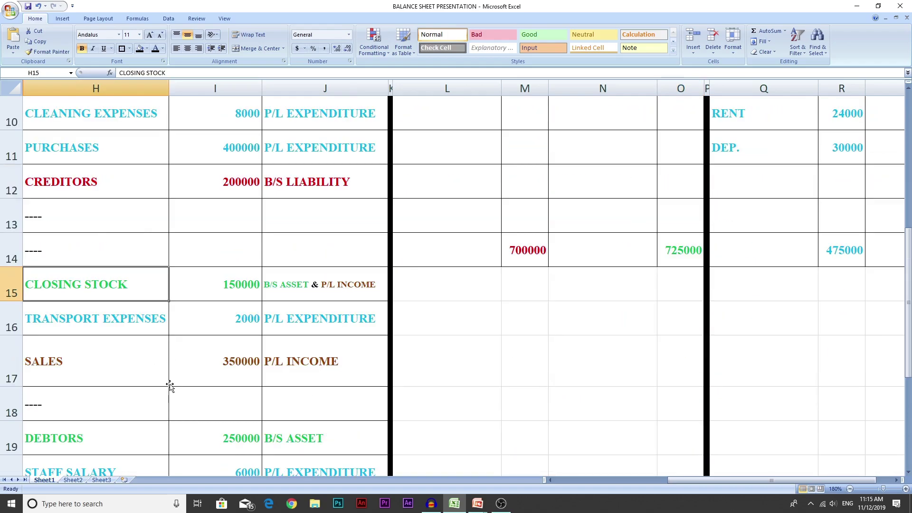
left_click(138, 331)
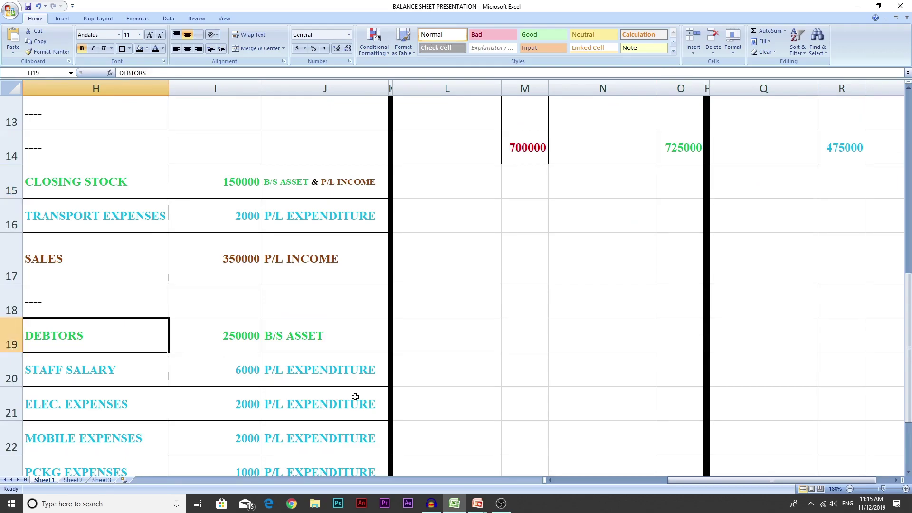
scroll(368, 407, "up", 4)
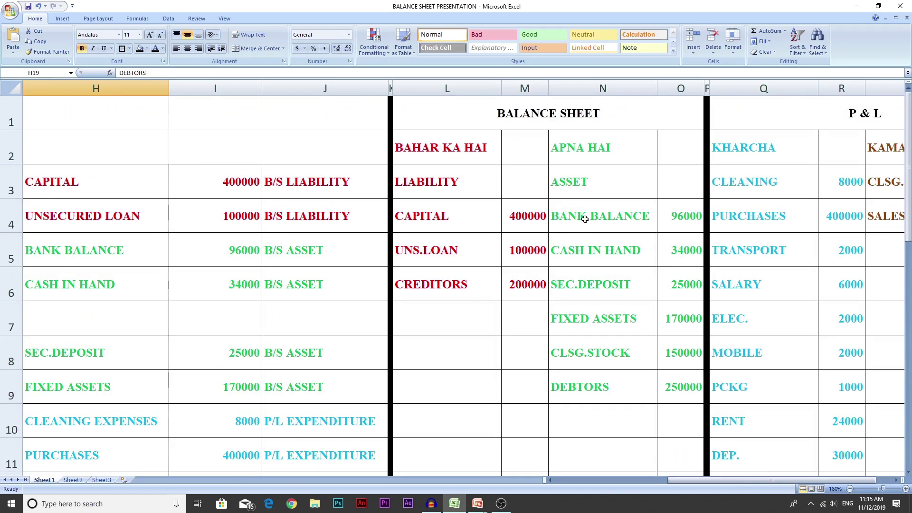
left_click(590, 386)
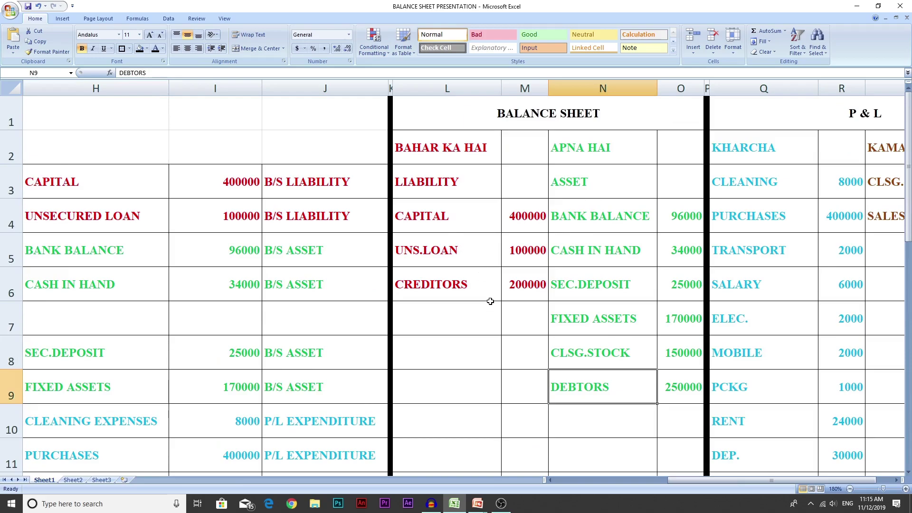
Step: Check the three liability amounts in column M against the liability total in row 14
scroll(490, 301, "down", 1)
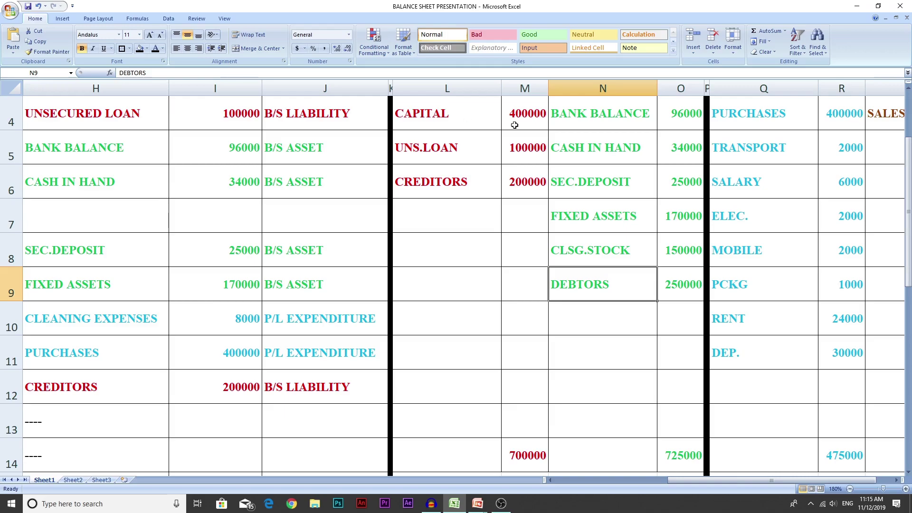
left_click(525, 115)
left_click(530, 151)
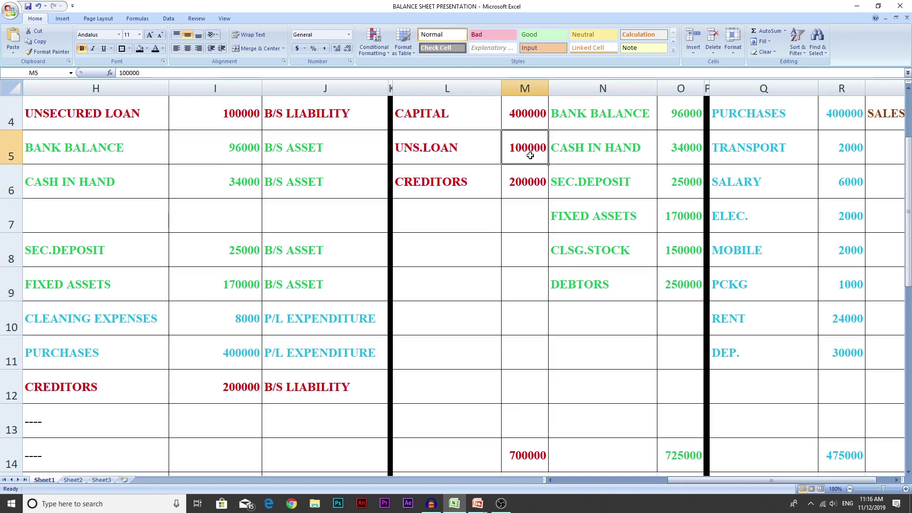
left_click(535, 189)
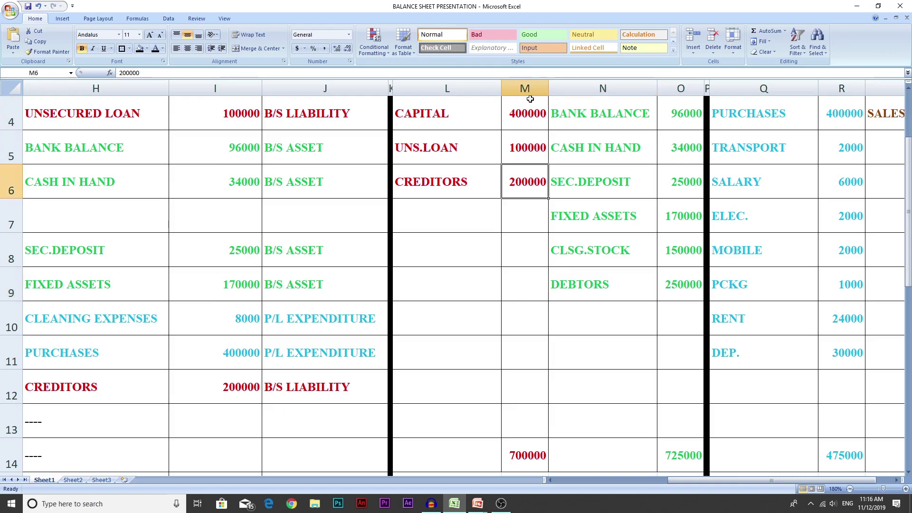
left_click(524, 468)
scroll(637, 271, "up", 1)
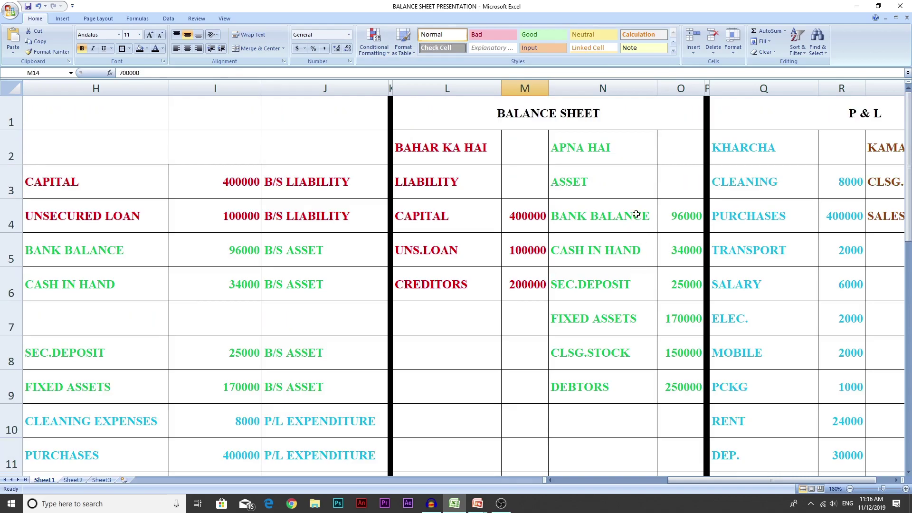
Step: Review the asset entries from BANK BALANCE to DEBTORS, and compare the asset total with the liability total in row 14
left_click(627, 215)
left_click(626, 376)
scroll(628, 327, "down", 2)
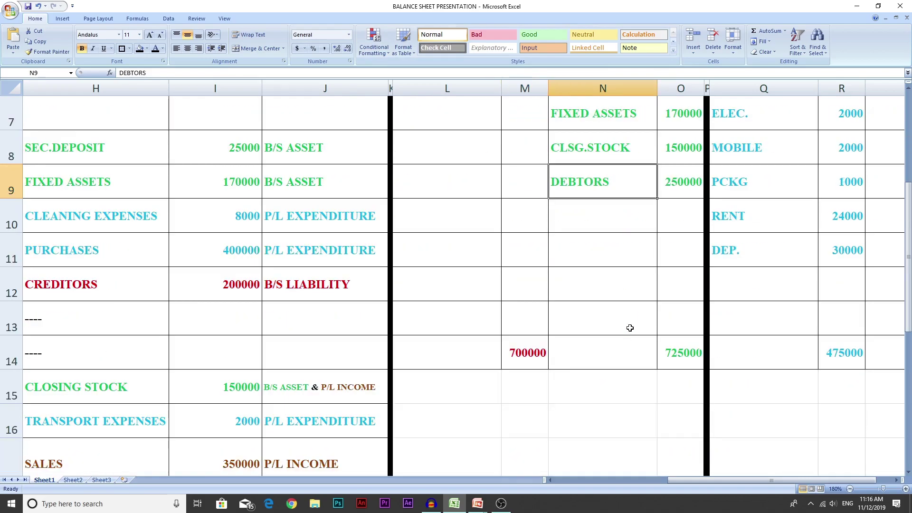
left_click(671, 353)
left_click(615, 355)
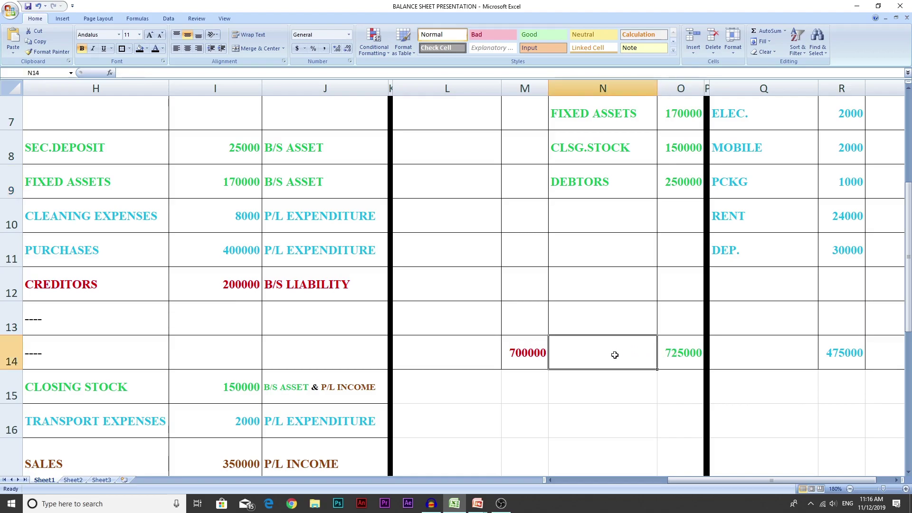
left_click(684, 356)
left_click(523, 357)
left_click(690, 360)
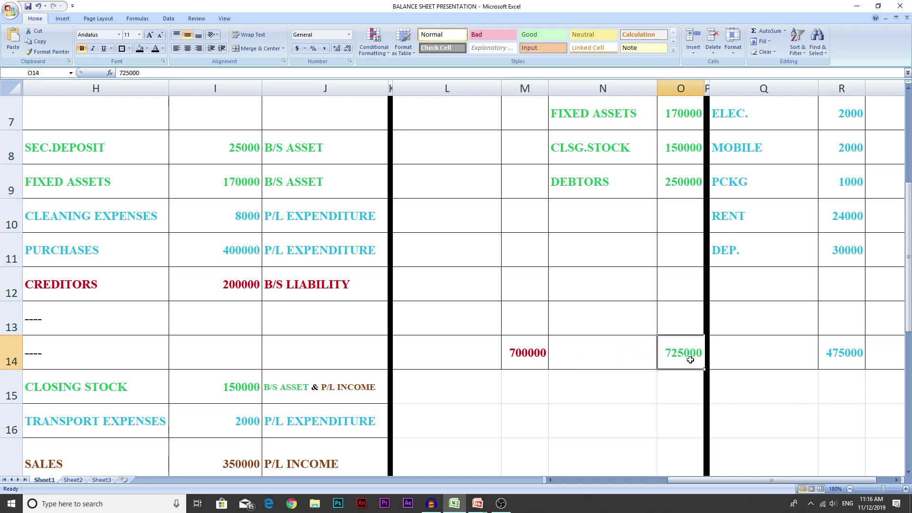
left_click(516, 353)
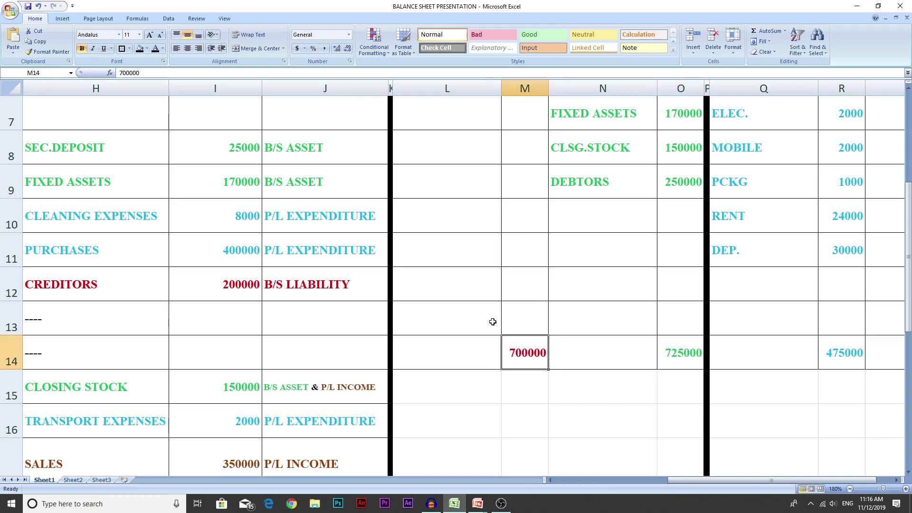
Step: Examine the P & L table's title, its KHARCHA heading and the CLEANING entry beneath it
scroll(492, 321, "up", 2)
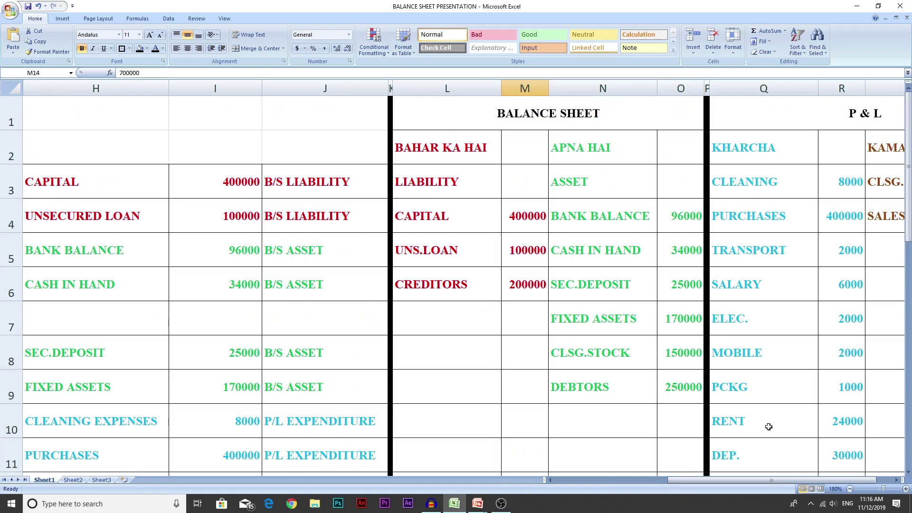
left_click(896, 480)
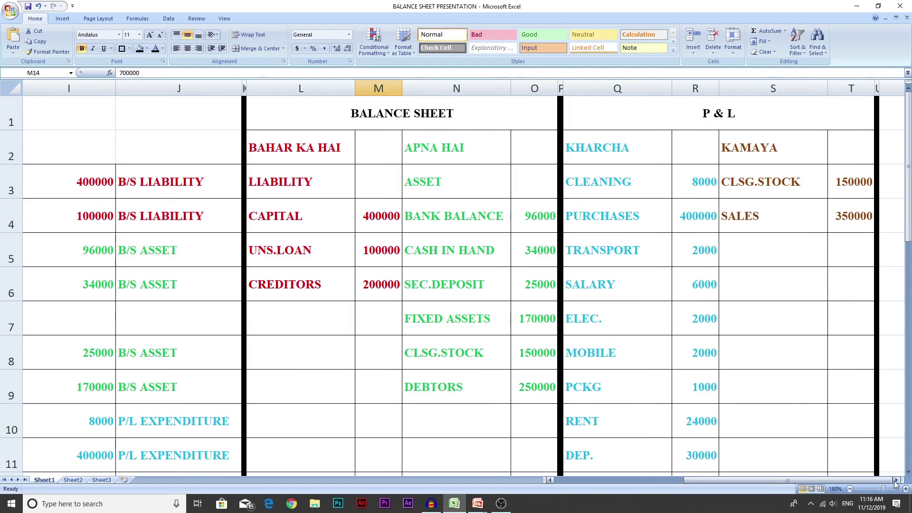
left_click(740, 114)
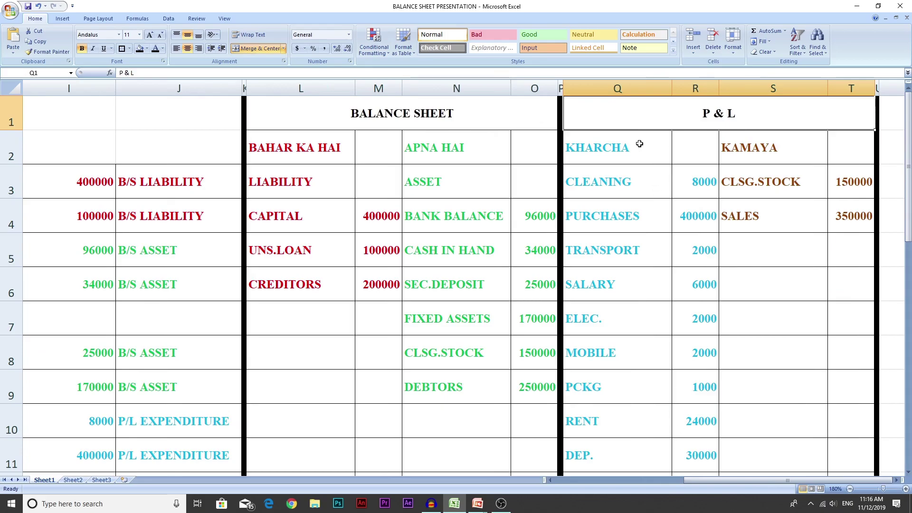
left_click(623, 156)
left_click(624, 182)
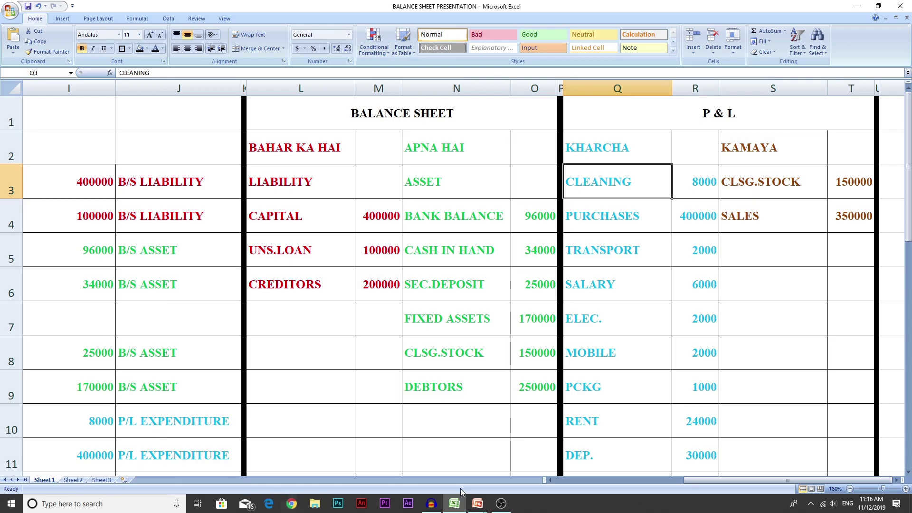
Step: Review the P/L EXPENDITURE accounts in the account list, from PURCHASES and TRANSPORT EXPENSES down to DEPRECIATION
left_click(551, 481)
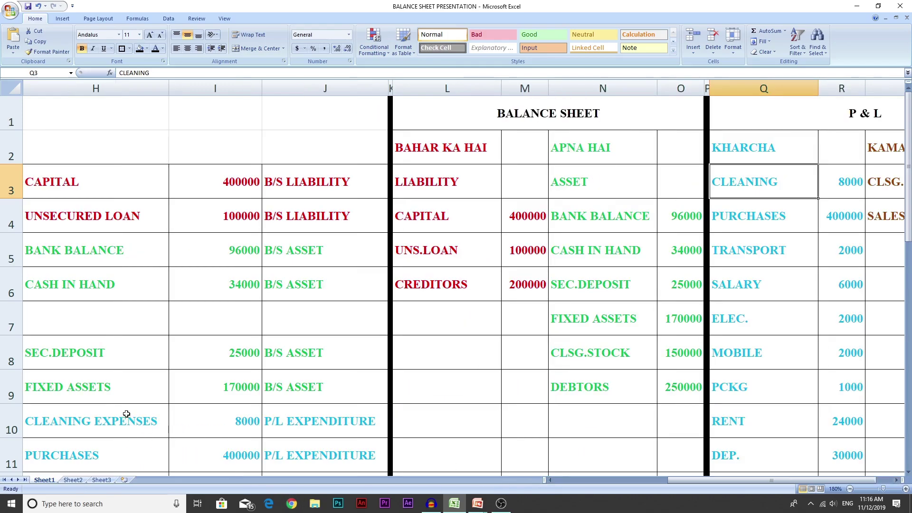
left_click(111, 449)
scroll(237, 430, "down", 5)
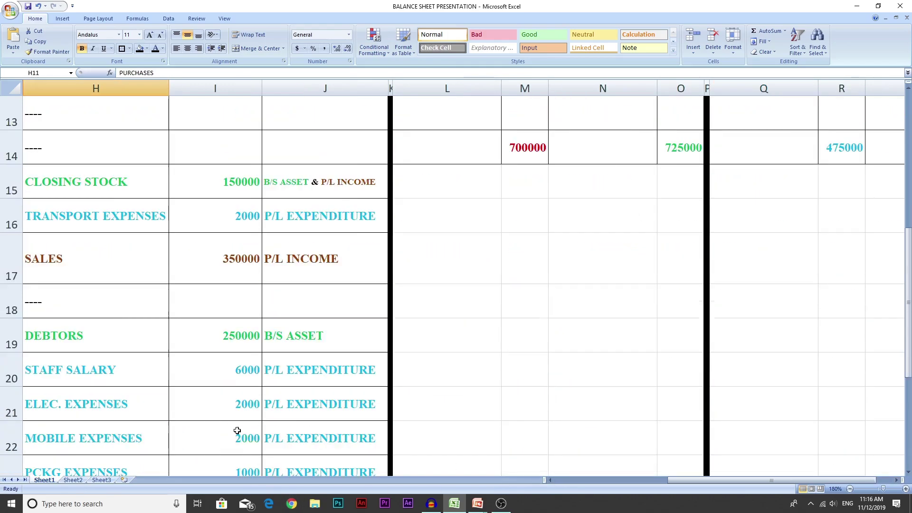
left_click(125, 259)
left_click(124, 312)
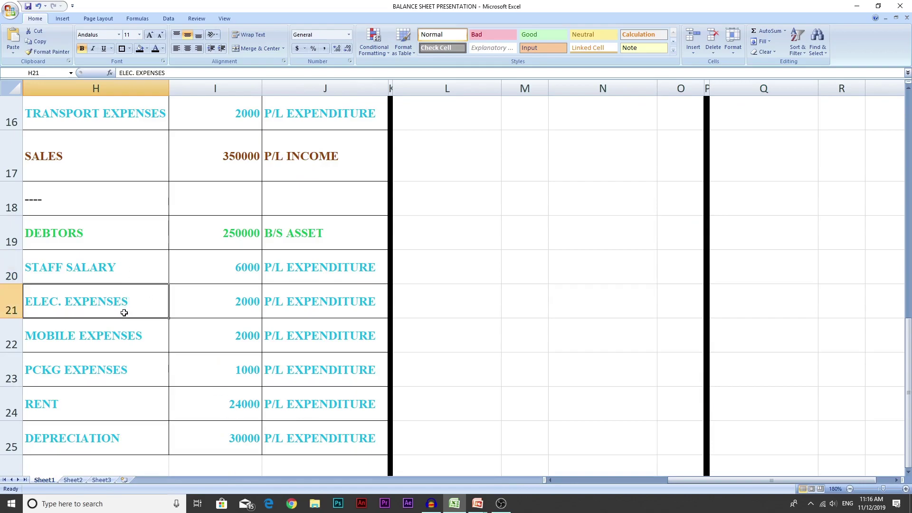
left_click(113, 105)
left_click(117, 341)
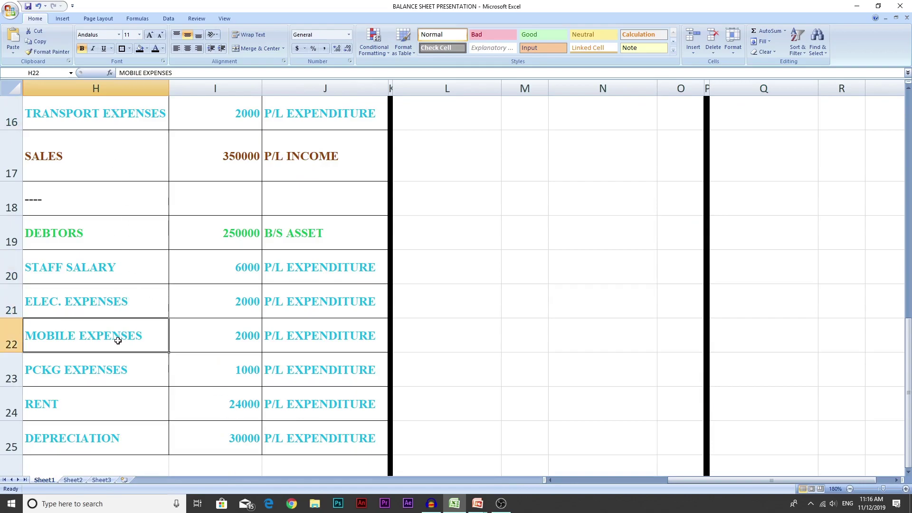
left_click(124, 370)
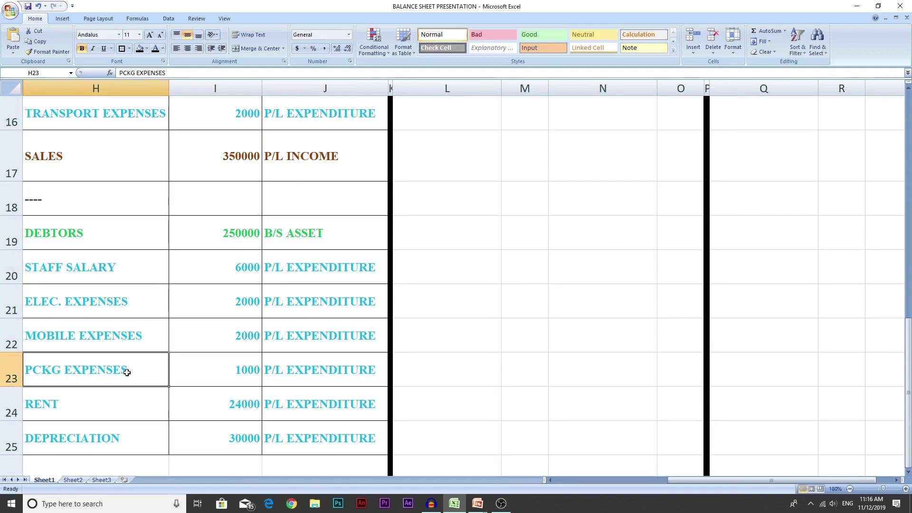
left_click(127, 406)
left_click(123, 436)
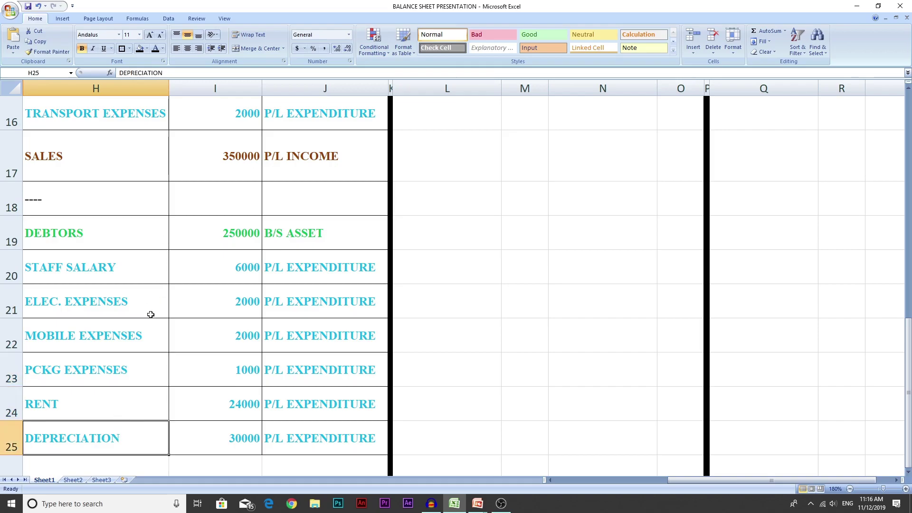
left_click(146, 112)
scroll(193, 285, "up", 1)
scroll(166, 240, "up", 4)
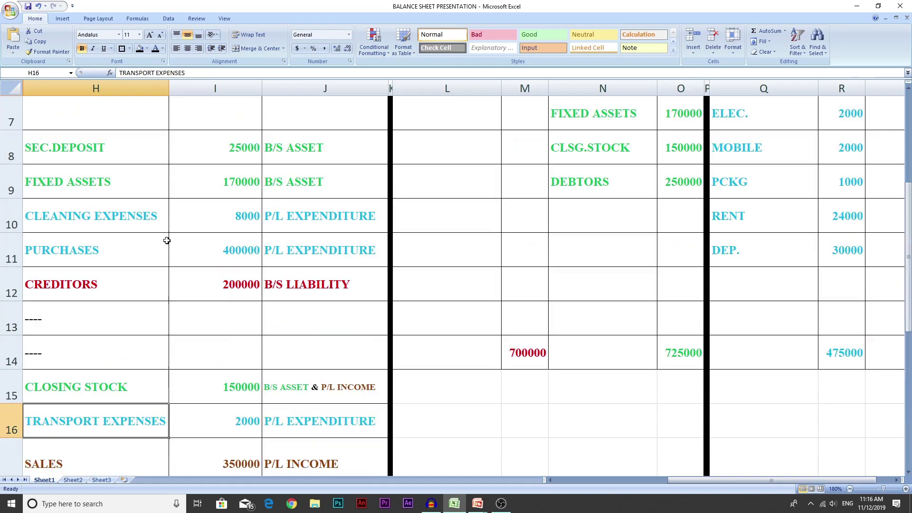
scroll(815, 413, "down", 1)
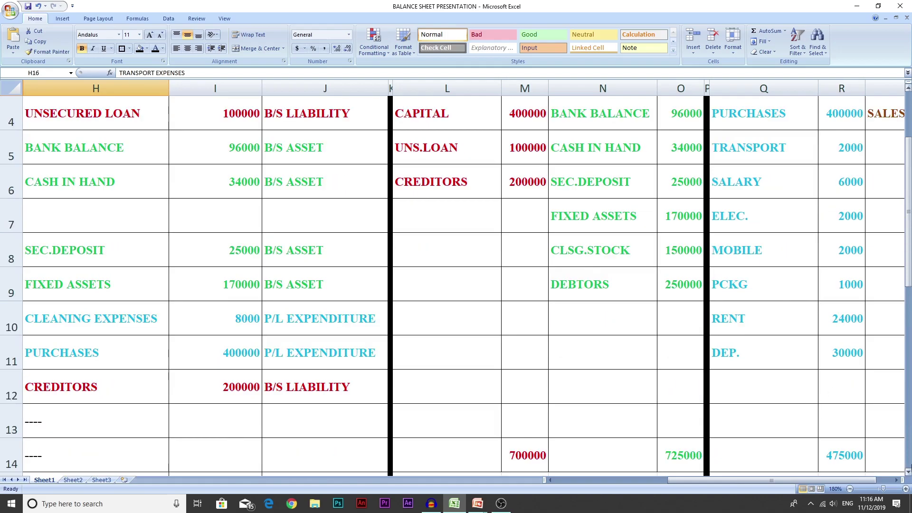
Step: Return to the P & L table and examine its KAMAYA heading
left_click(897, 480)
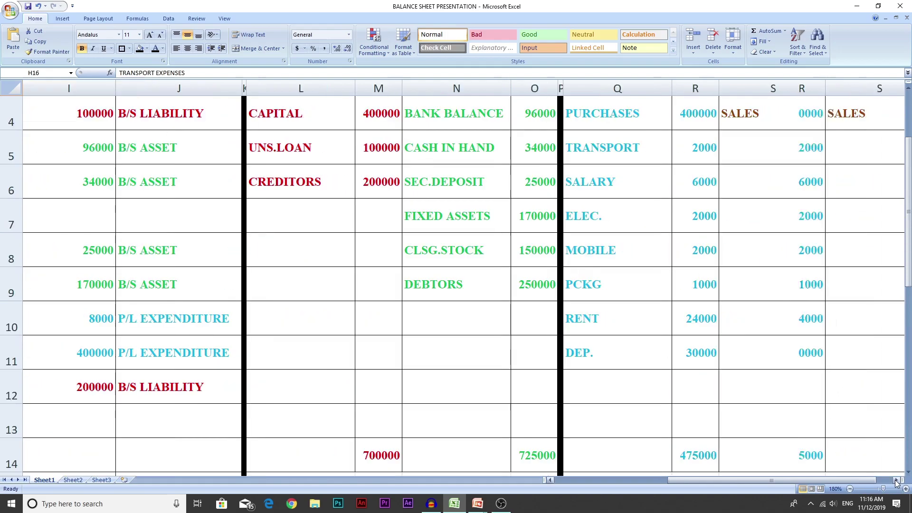
left_click(897, 480)
scroll(605, 306, "up", 1)
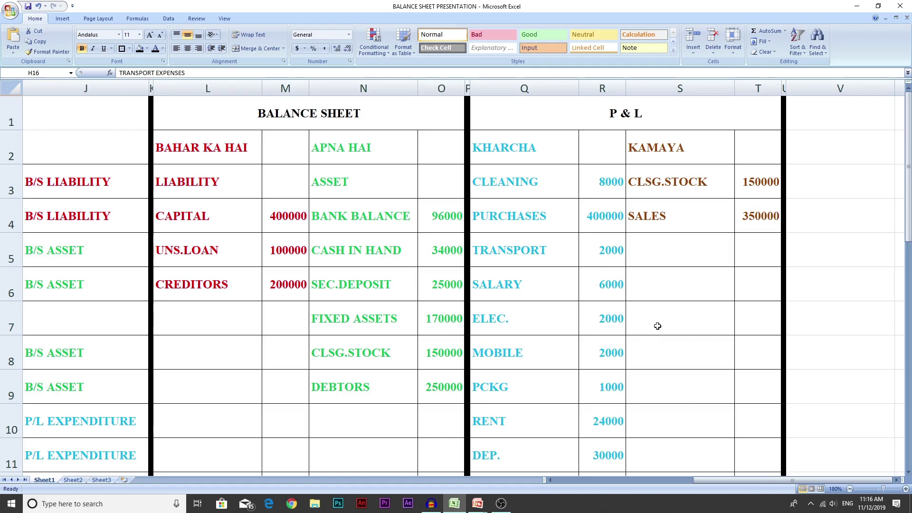
left_click(660, 154)
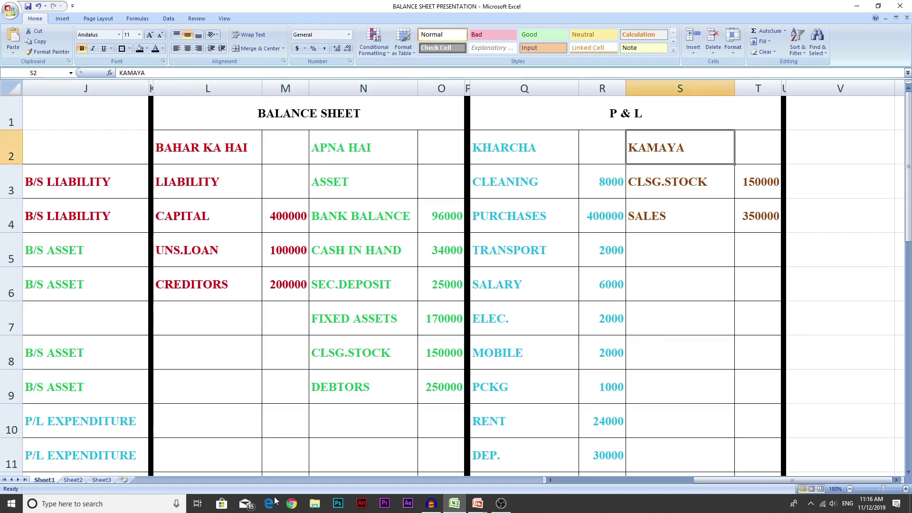
Step: Check the SALES and CLOSING STOCK amounts in the account list, and the classification given to CLOSING STOCK
left_click(550, 480)
left_click(550, 480)
left_click(550, 479)
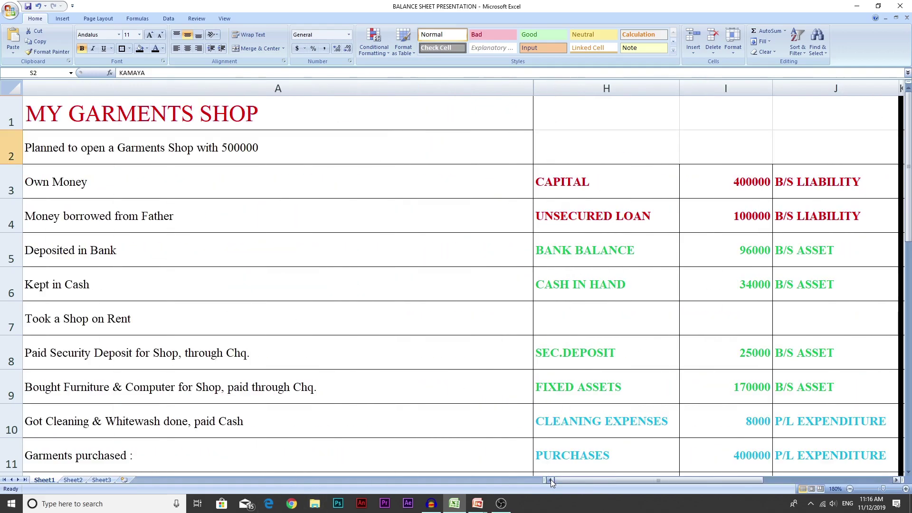
left_click(897, 480)
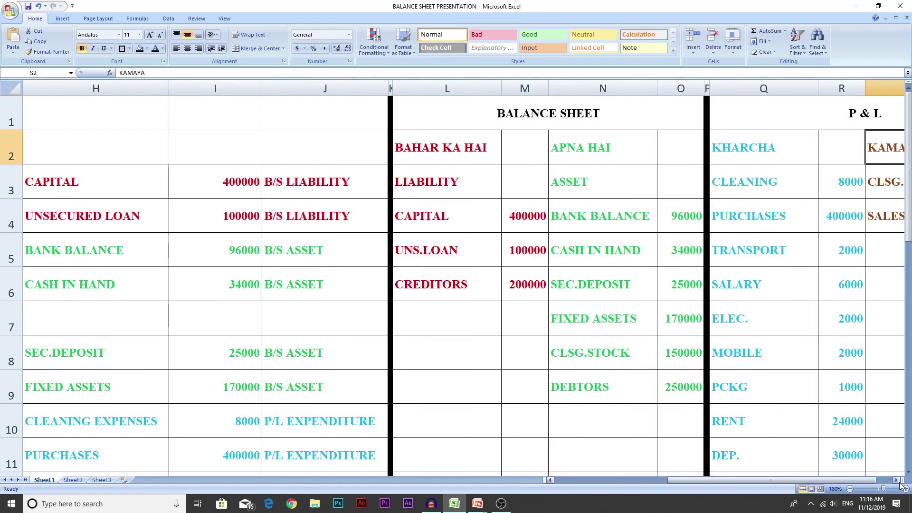
scroll(201, 363, "down", 3)
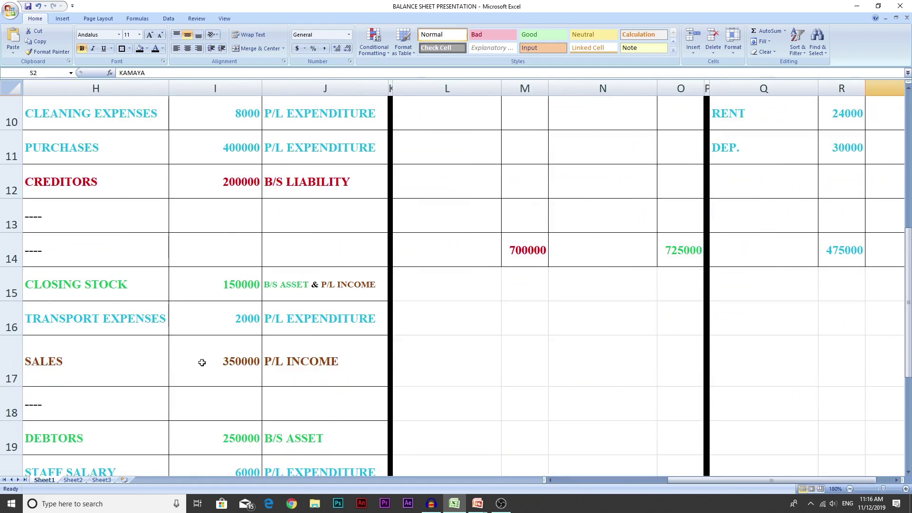
left_click(243, 364)
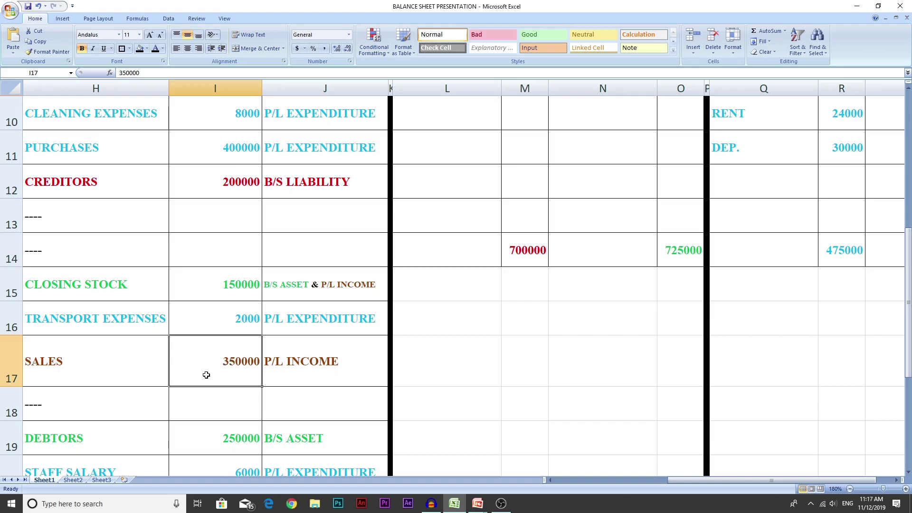
left_click(213, 289)
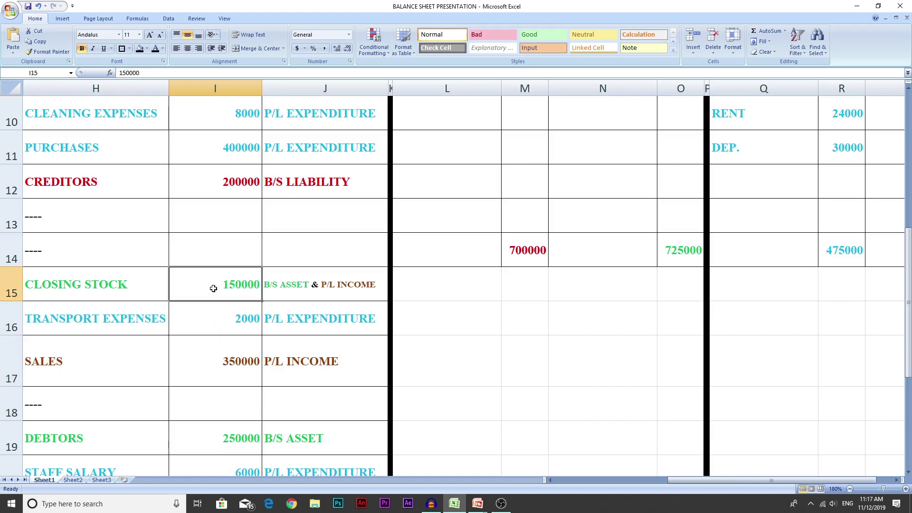
left_click(344, 289)
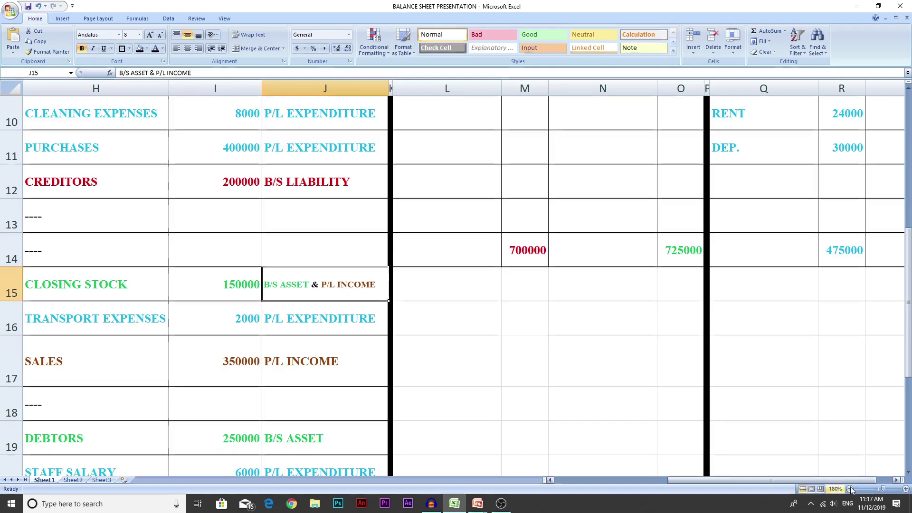
Step: Trace CLSG.STOCK and SALES to the KAMAYA side of the P & L table and review their amounts
left_click(896, 480)
left_click(897, 480)
scroll(733, 347, "up", 3)
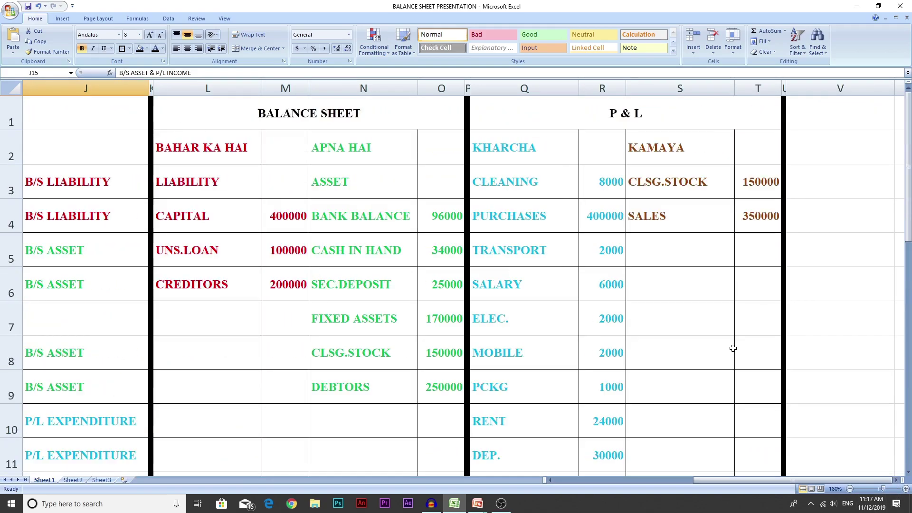
left_click(686, 180)
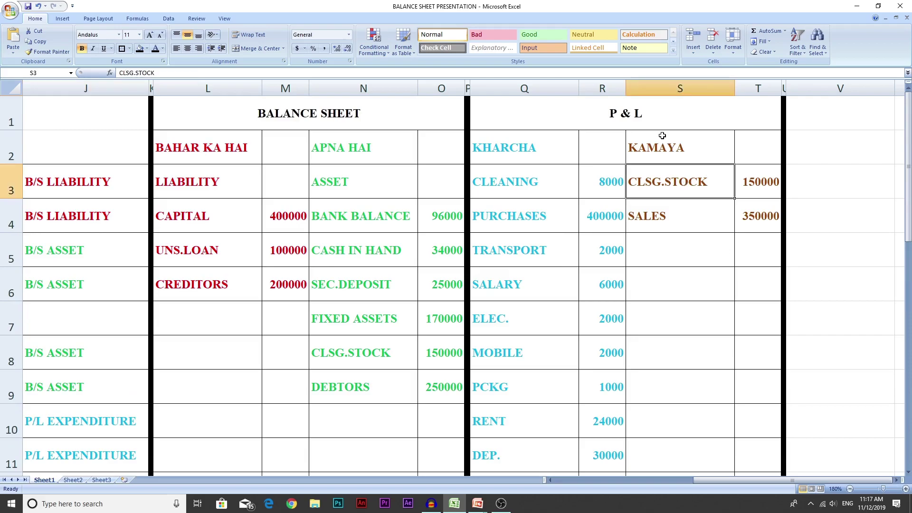
left_click(681, 219)
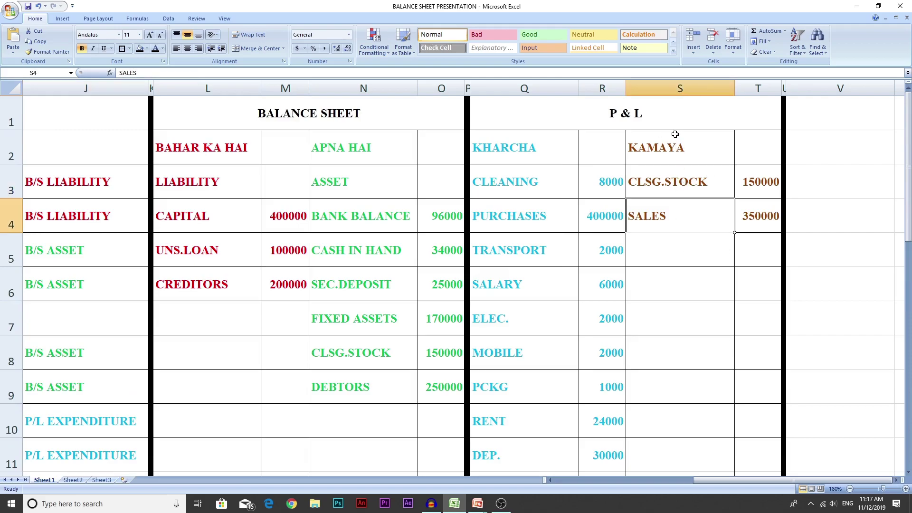
left_click(765, 185)
left_click(765, 204)
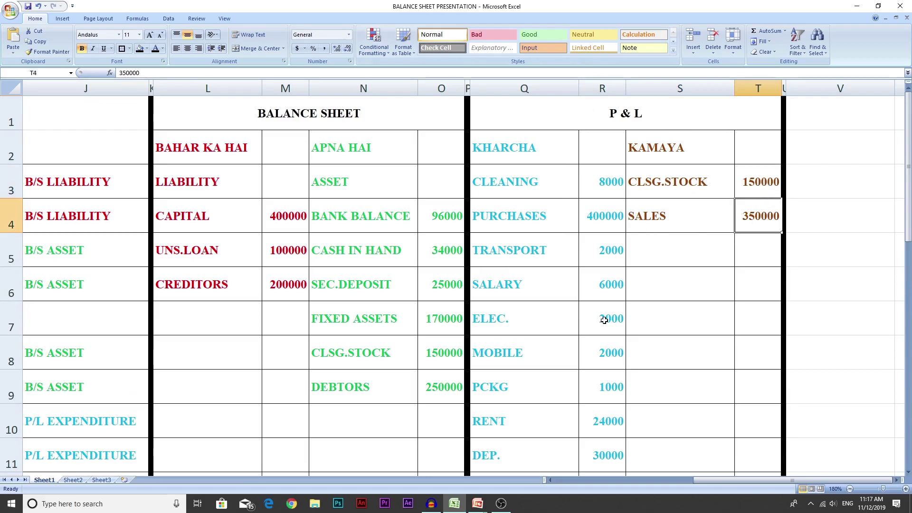
Step: Compare the KHARCHA total with the KAMAYA total in row 14 of the P & L table
scroll(604, 320, "down", 1)
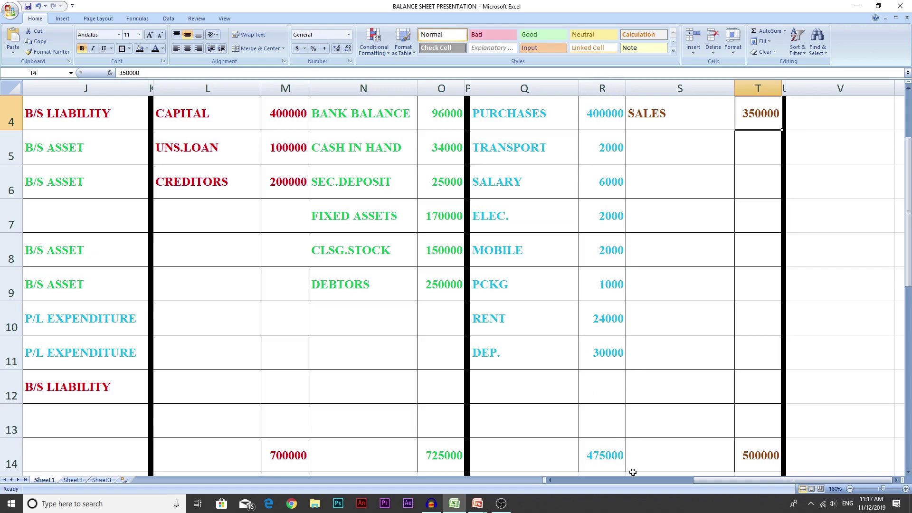
left_click(602, 456)
scroll(833, 416, "up", 1)
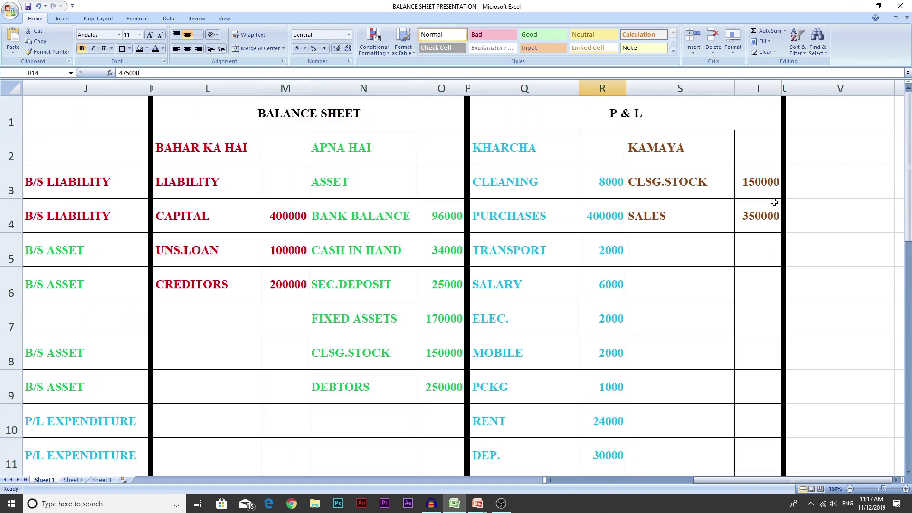
left_click(714, 152)
scroll(748, 370, "down", 1)
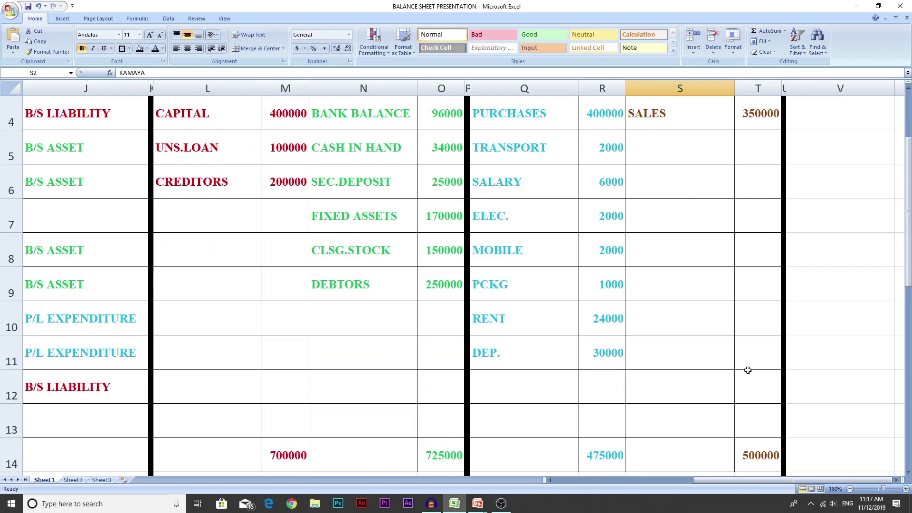
left_click(760, 460)
left_click(604, 456)
left_click(758, 458)
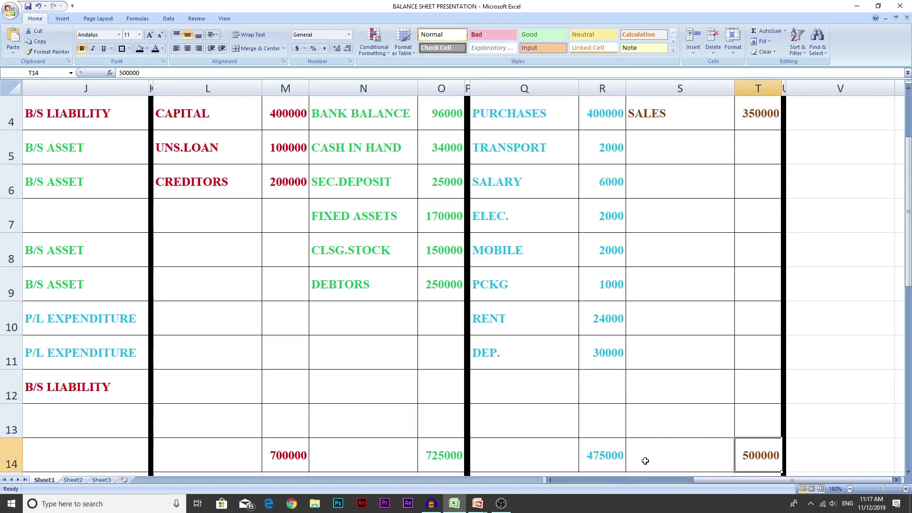
Step: Compare the balance sheet's liability and asset totals with the P & L's two side totals in row 14
left_click(607, 460)
left_click(279, 457)
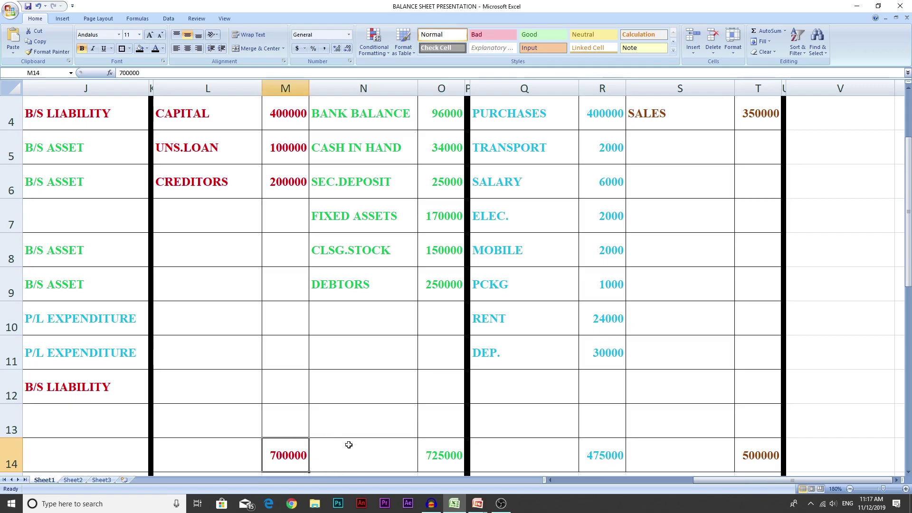
left_click(443, 461)
left_click(610, 464)
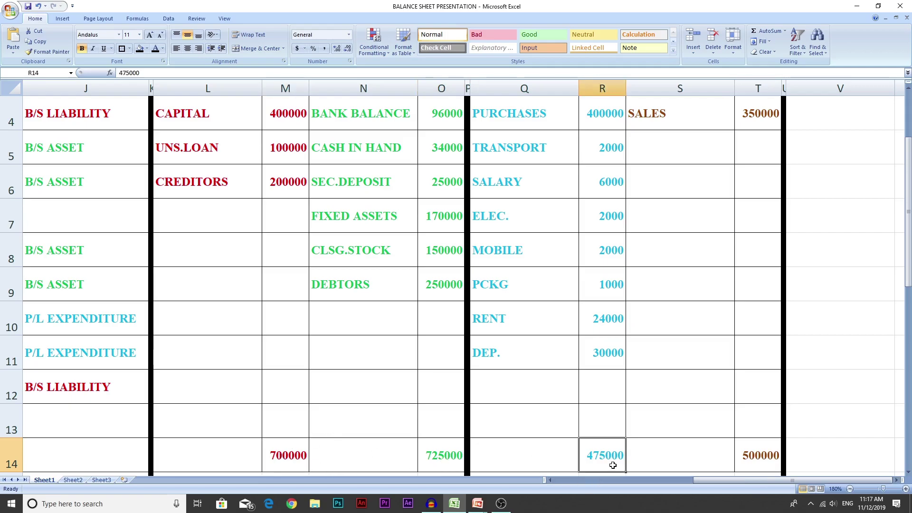
left_click(766, 461)
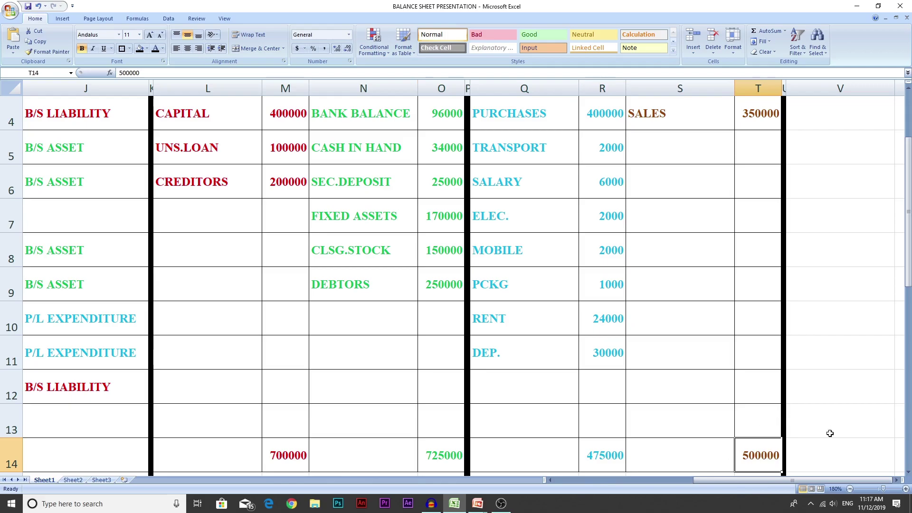
Step: Add a NET PROFIT entry of 25000 in row 12 on the KHARCHA side of the P & L table
left_click(694, 382)
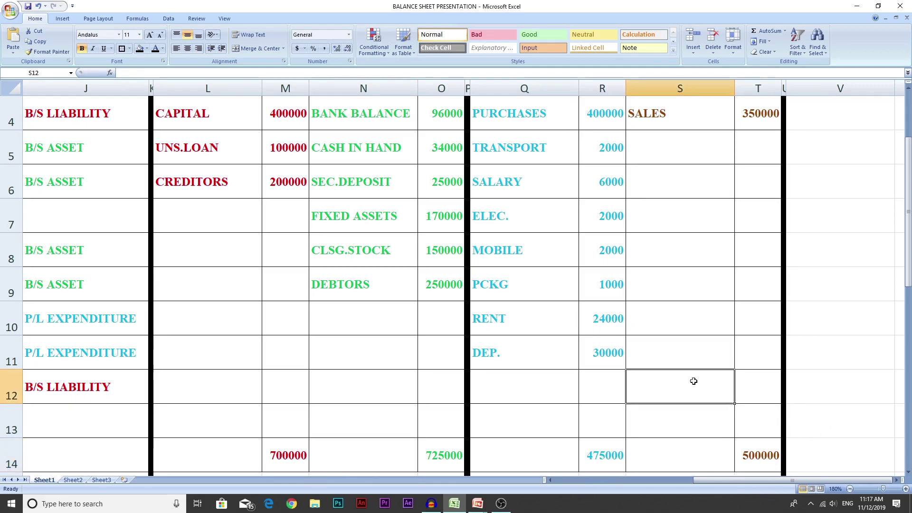
left_click(518, 381)
type("Ne")
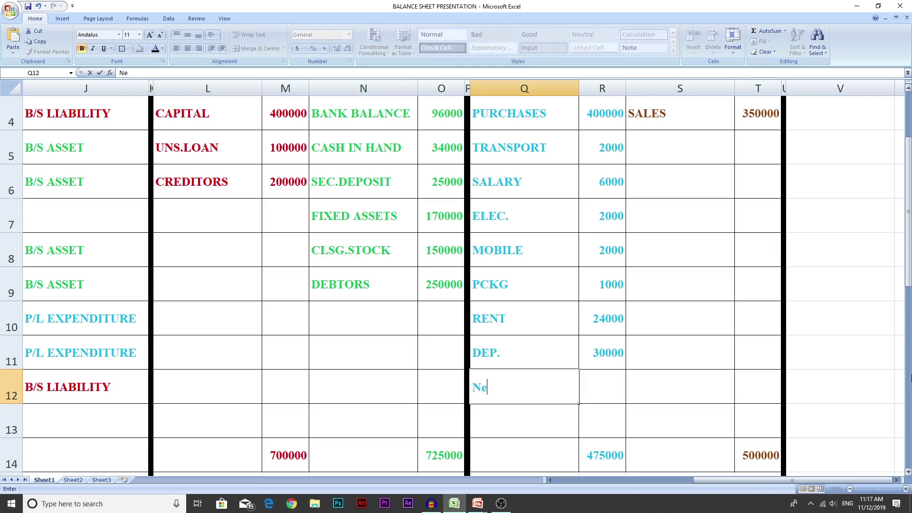
type("t")
key("BackSpace")
key("BackSpace")
type("ET PROFIT")
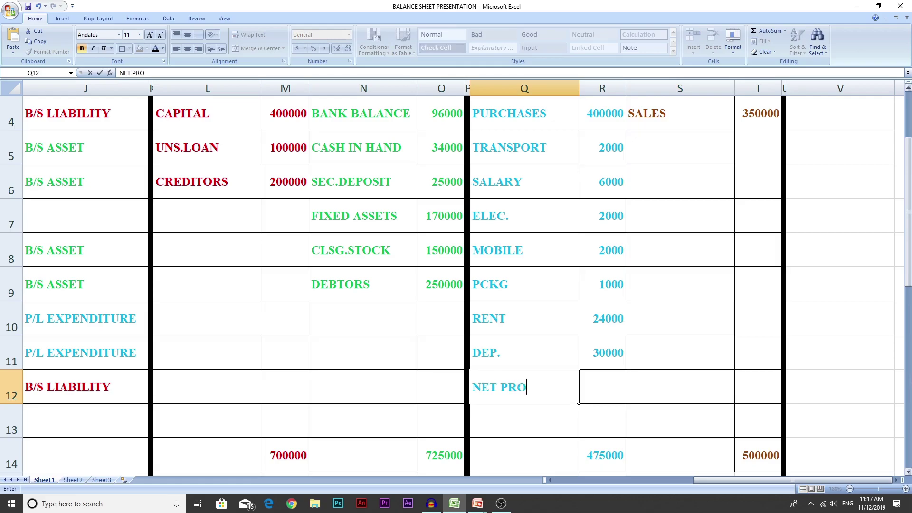
key("Tab")
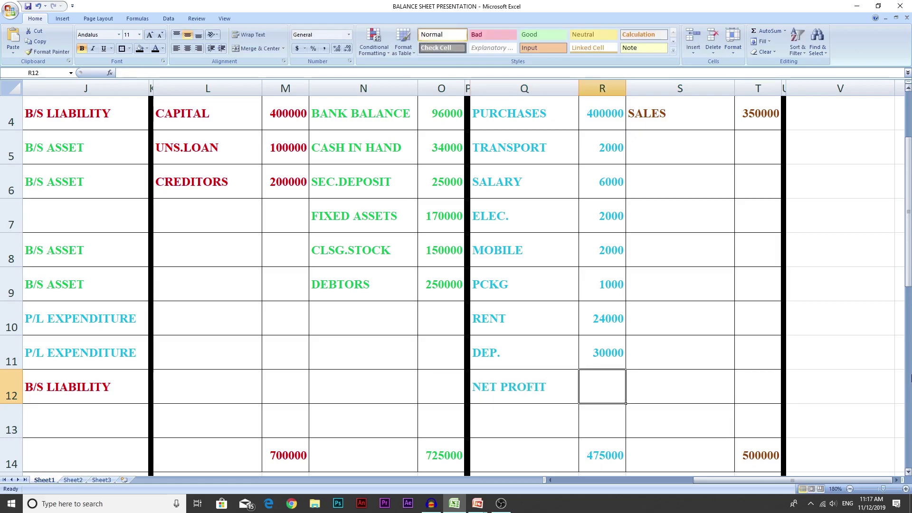
type("2500")
key("Return")
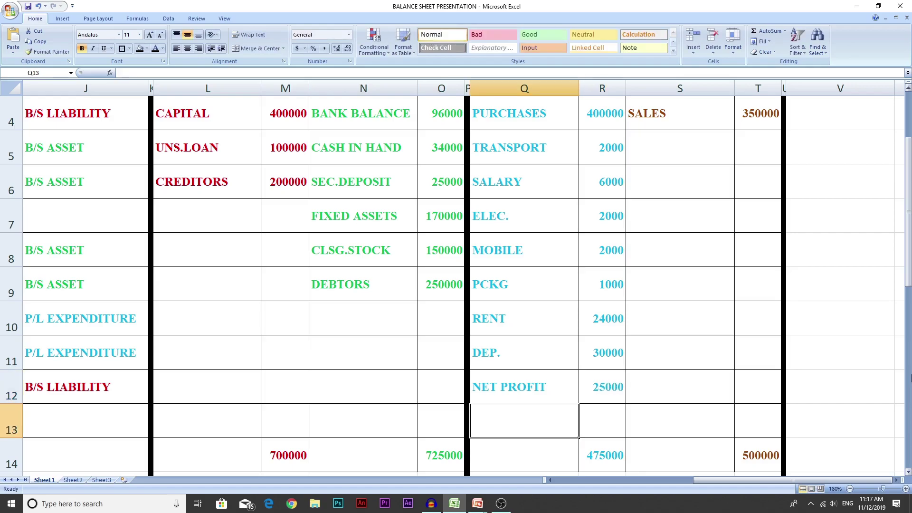
Step: Set the KHARCHA total in row 14 of the P & L table to 500000
left_click(524, 455)
left_click(603, 454)
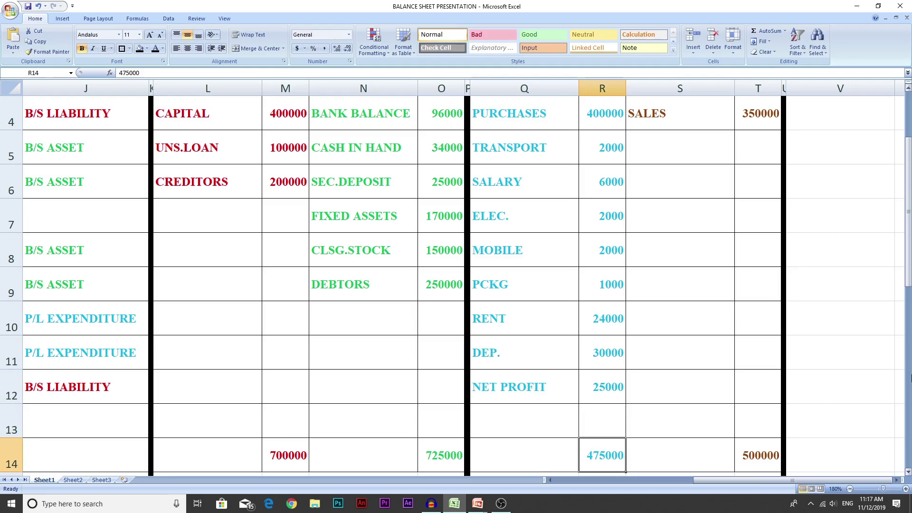
type("000")
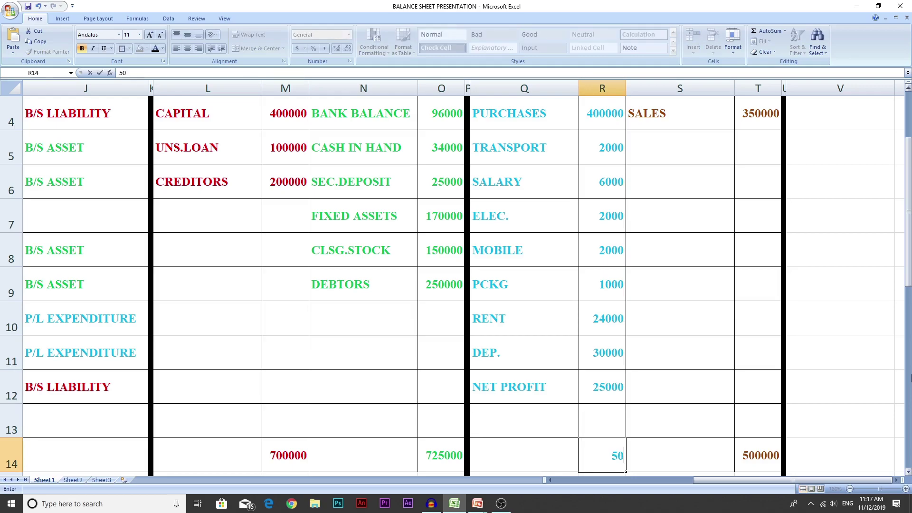
type("00")
key("Return")
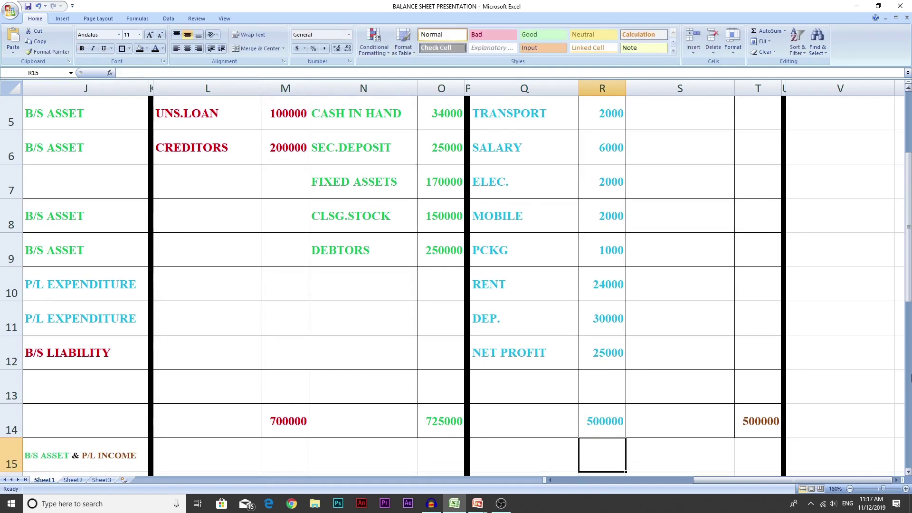
key("Up")
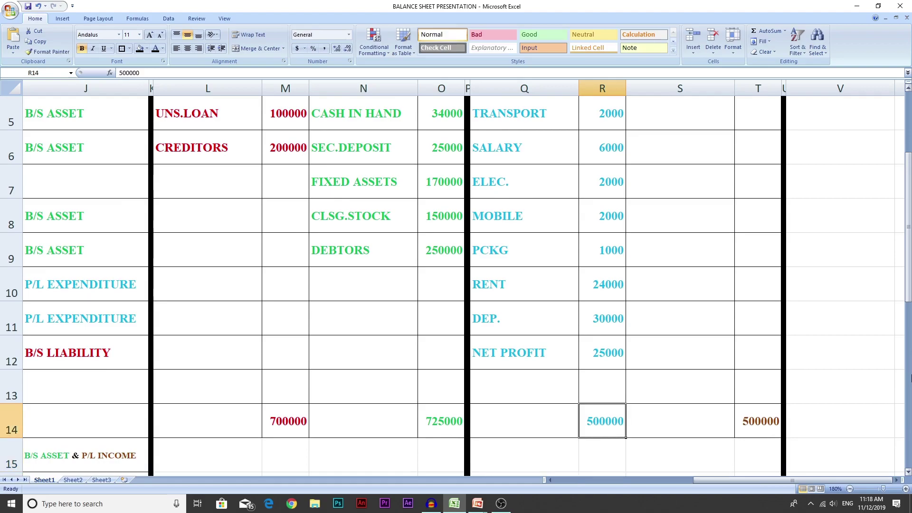
Step: Compare the KHARCHA and KAMAYA totals in row 14, and check the NET PROFIT amount in the P & L table
key("Left")
key("Right")
key("Right")
key("Right")
key("Left")
key("Left")
key("Left")
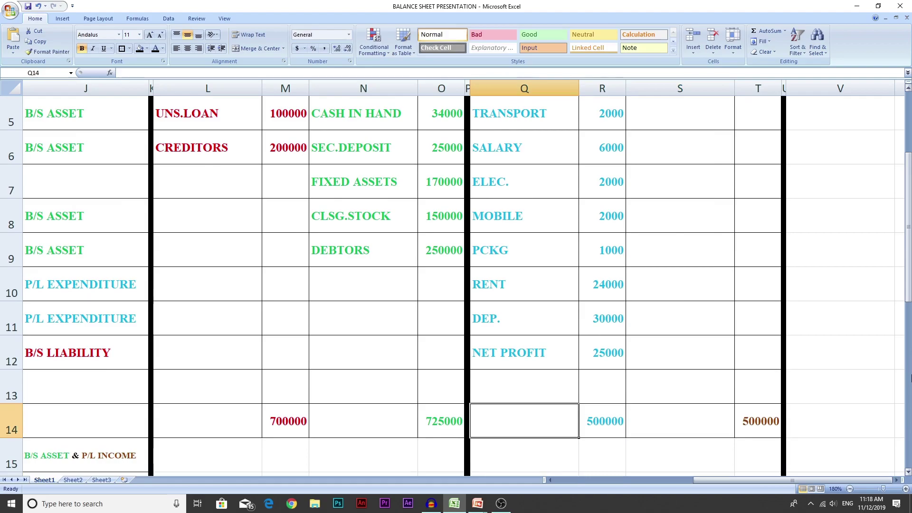
key("Up")
key("Up")
key("Right")
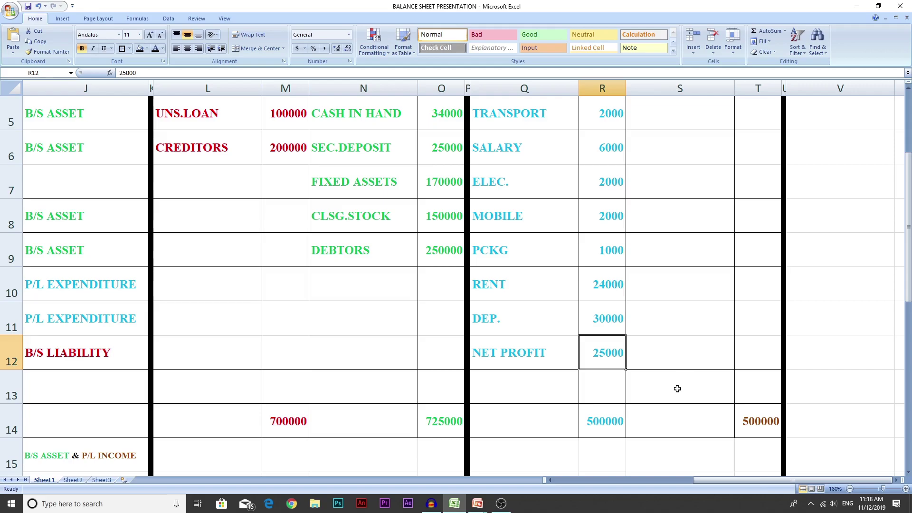
Step: Add a NET PROFIT entry of 25000 in dark red in row 7 on the liability side of the balance sheet
scroll(677, 389, "up", 1)
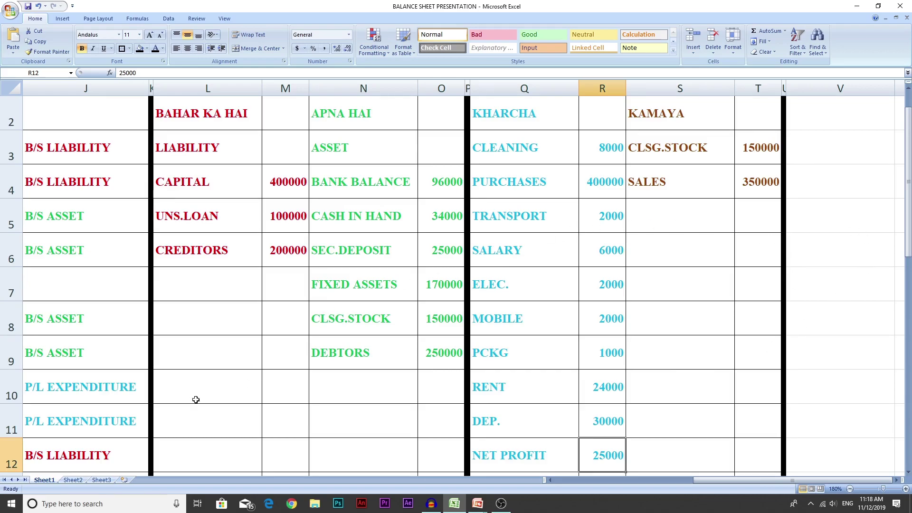
left_click(214, 284)
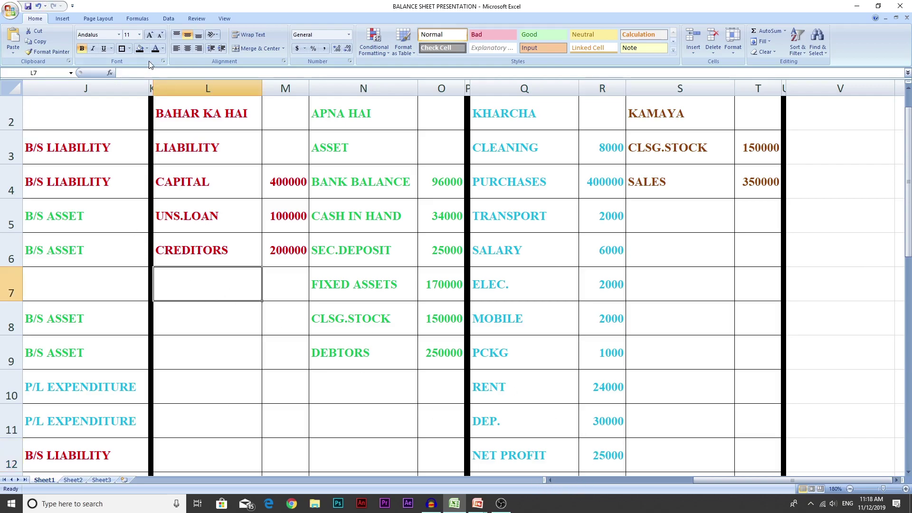
left_click(162, 48)
left_click(176, 271)
left_click(275, 285)
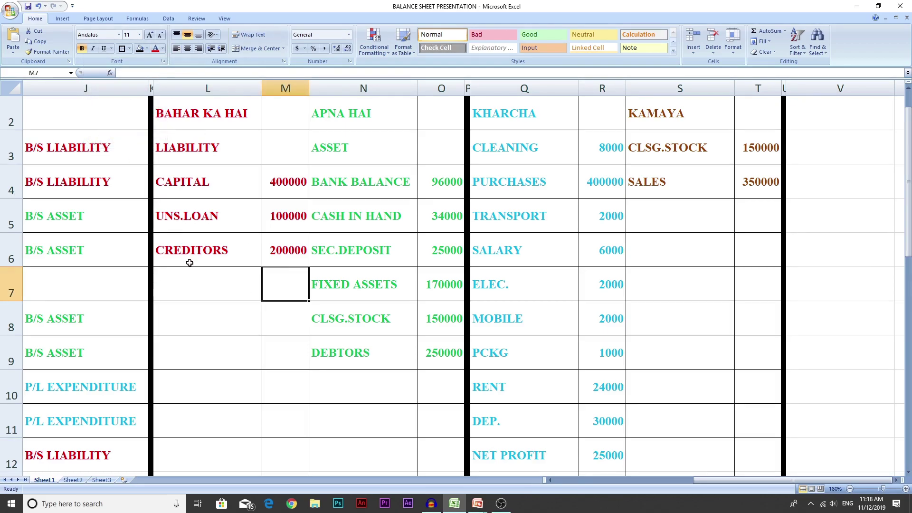
left_click(194, 287)
type("NET PR")
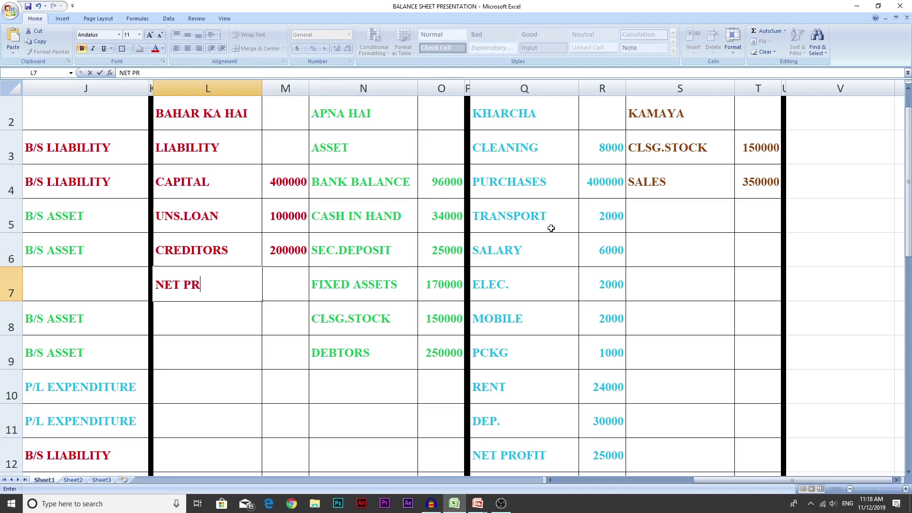
type("OFIT")
key("Tab")
type("25000")
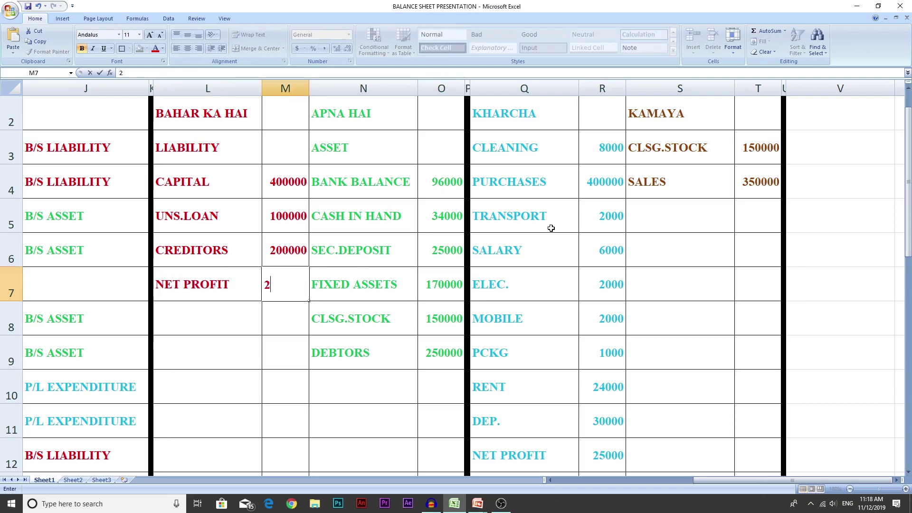
key("Return")
Step: Set the liability total in row 14 of the balance sheet to 725000
key("Up")
key("Right")
key("Down")
key("Down")
key("Down")
key("Down")
key("Down")
key("Down")
key("Down")
key("Down")
key("Up")
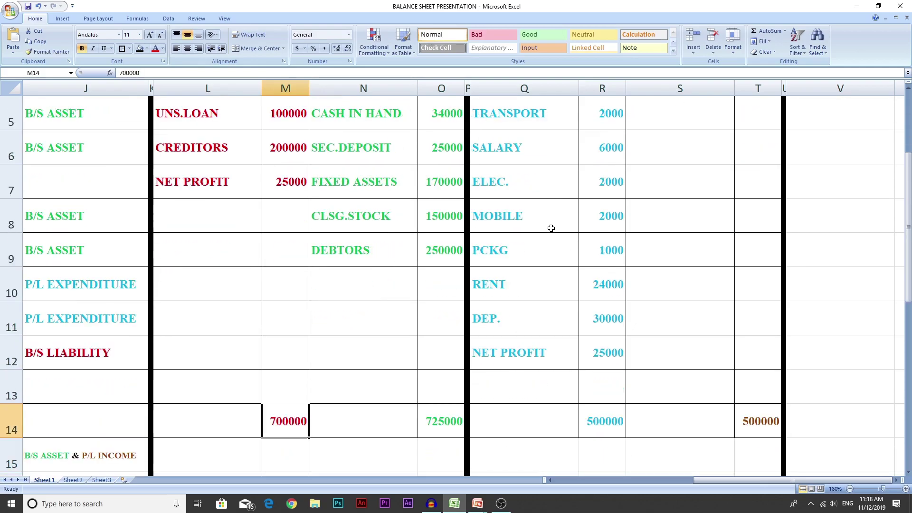
type("725000")
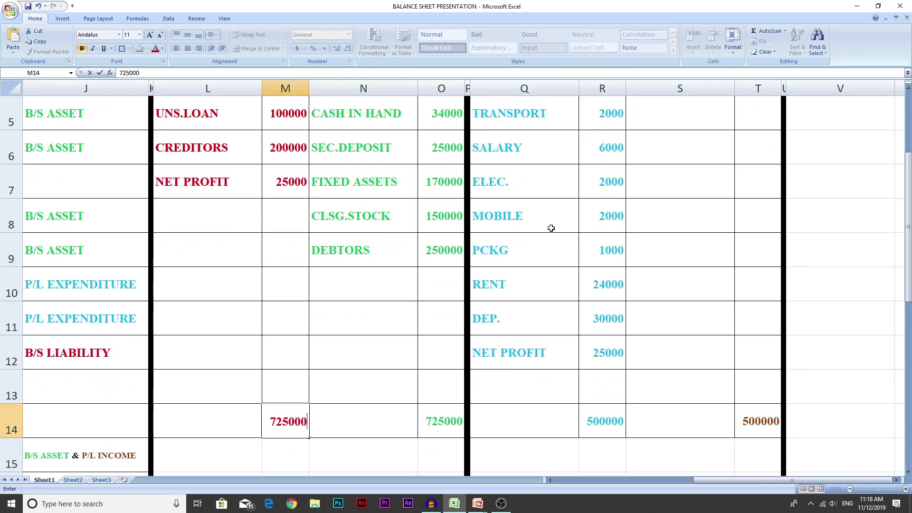
key("Return")
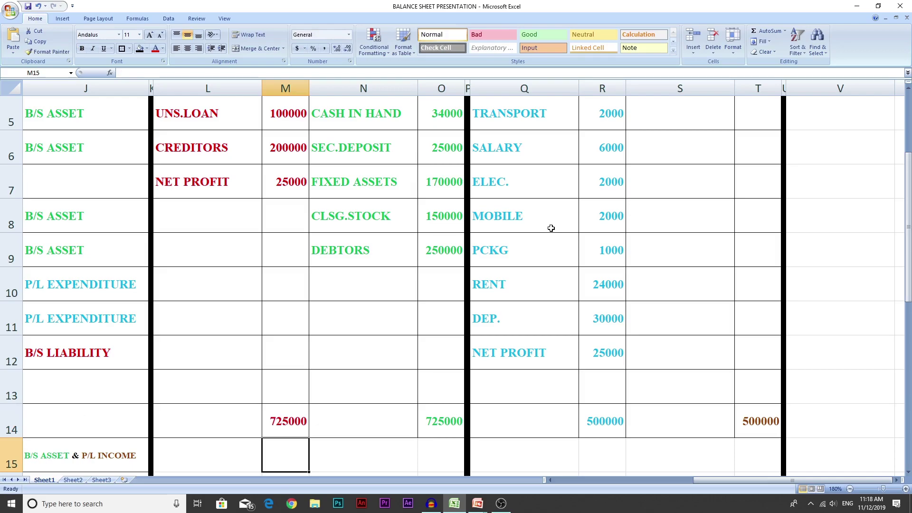
key("Up")
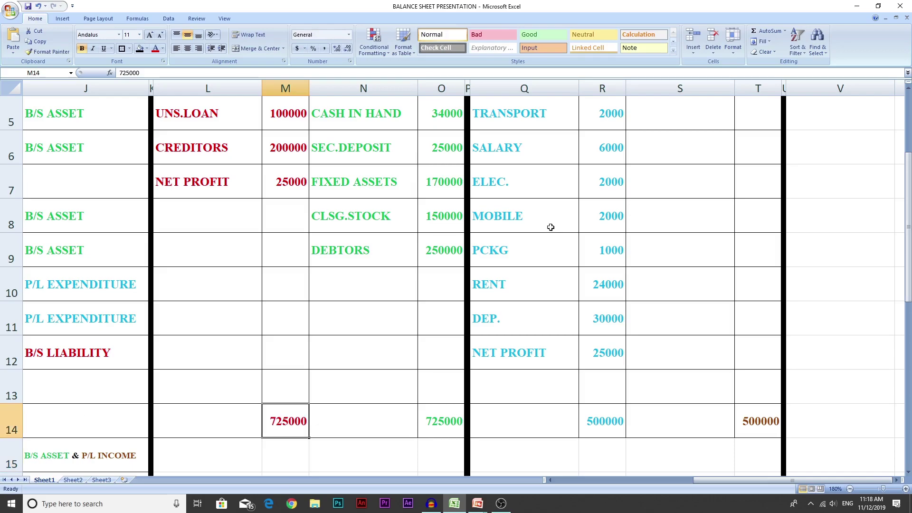
Step: Check that the two side totals match in row 14 of both the P & L table and the balance sheet
left_click(604, 416)
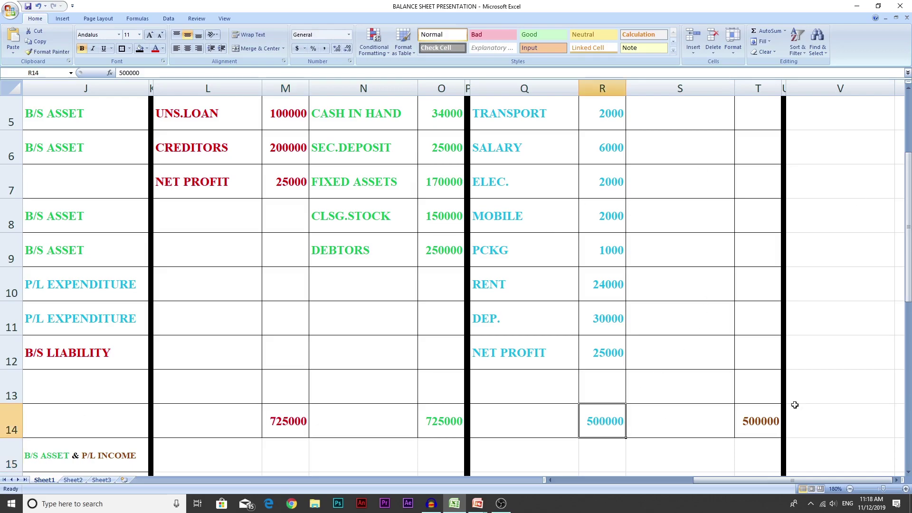
left_click(772, 421)
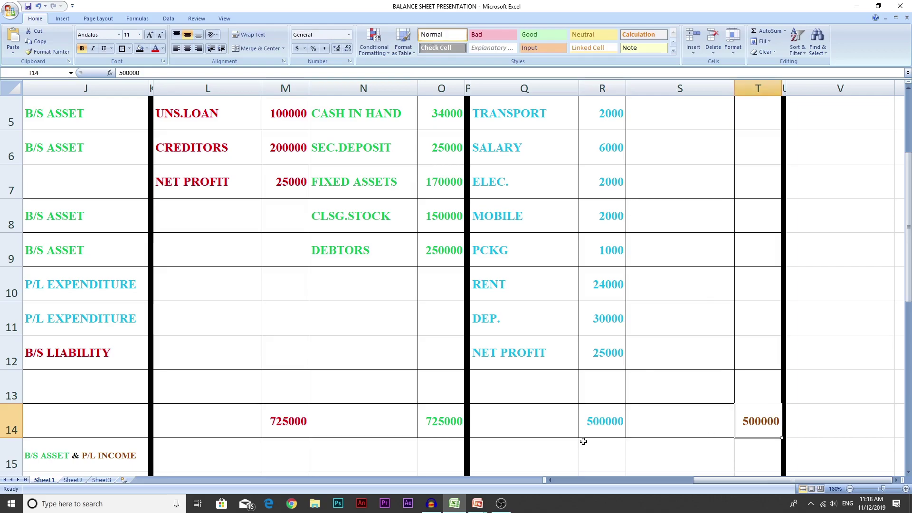
left_click(272, 426)
left_click(445, 424)
left_click(279, 426)
left_click(449, 418)
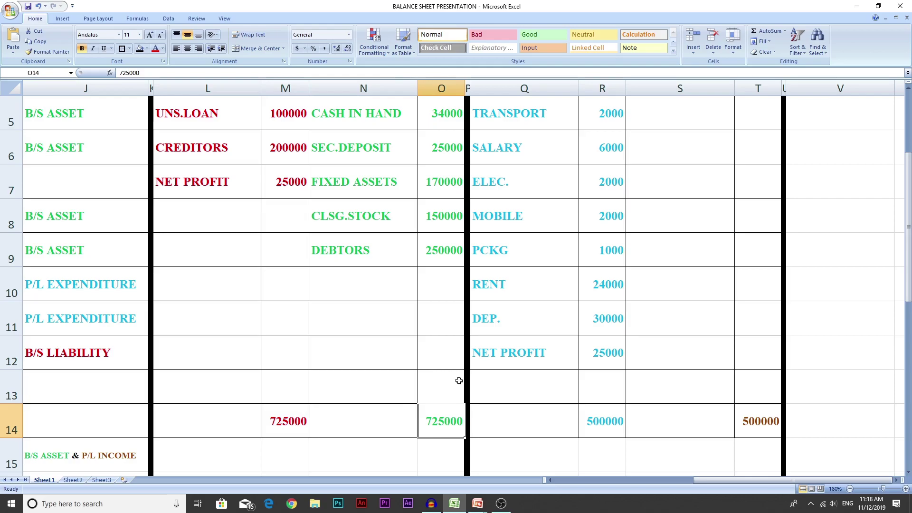
Step: Trace CAPITAL from the balance sheet back to the garments shop's transaction list and review its amount and classification
scroll(505, 383, "up", 1)
scroll(513, 387, "up", 1)
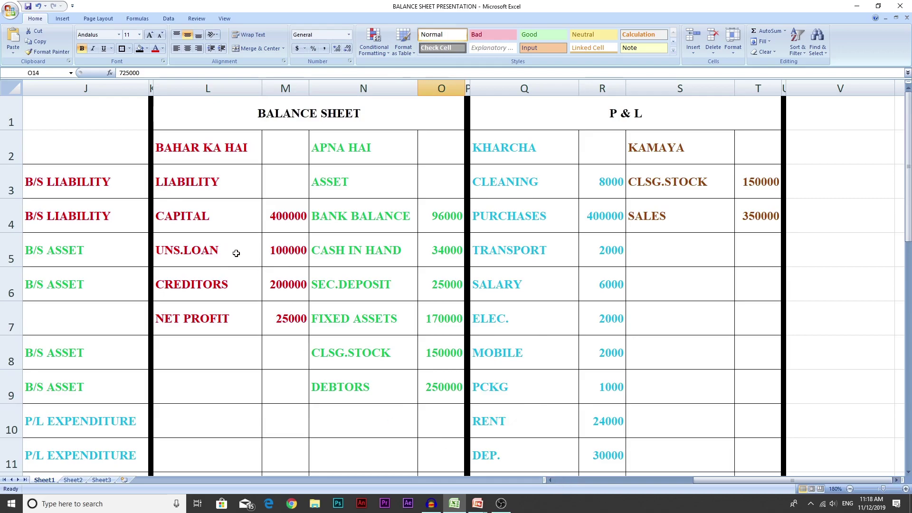
left_click(207, 217)
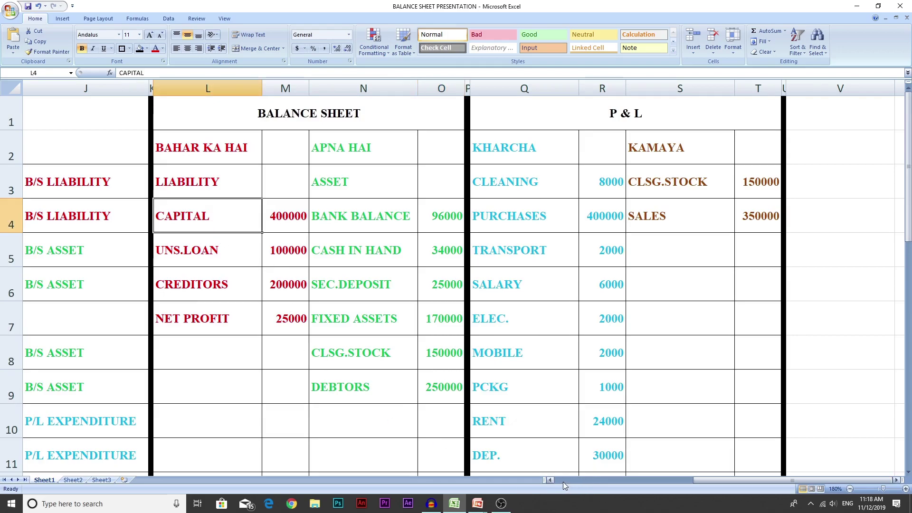
left_click(562, 480)
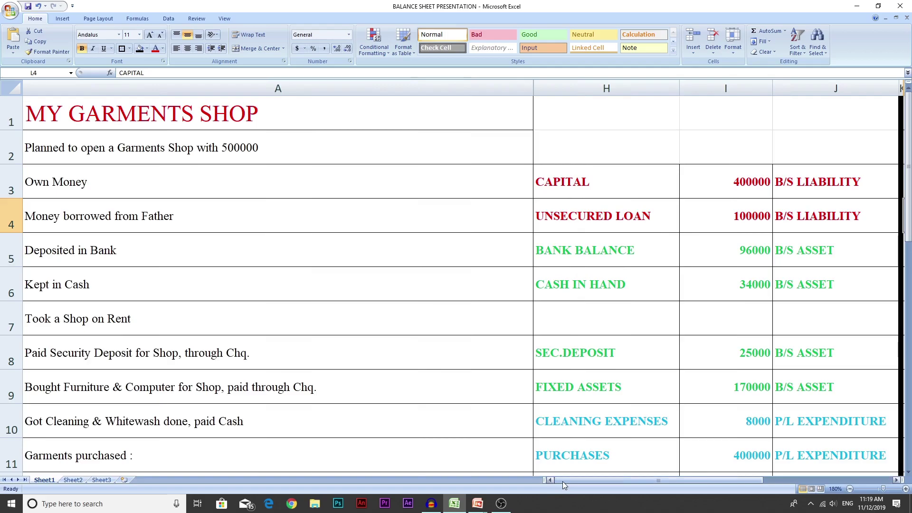
left_click(249, 106)
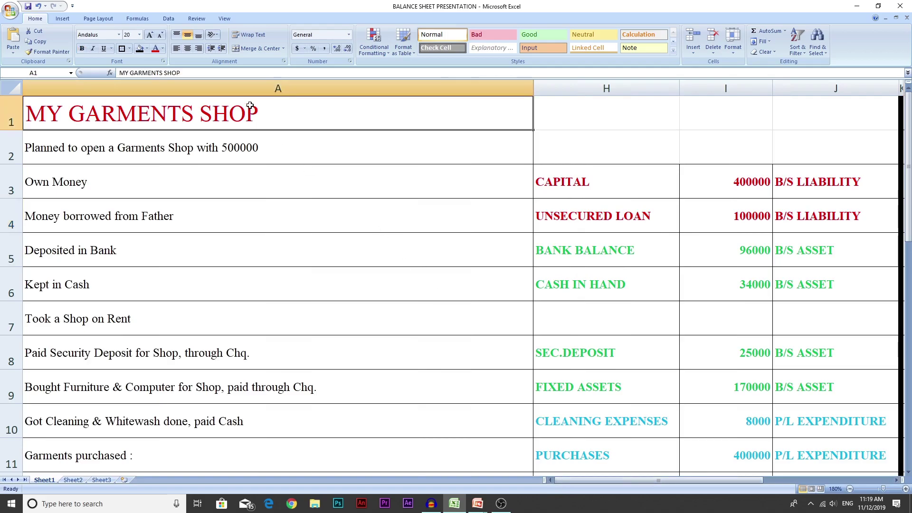
left_click(252, 157)
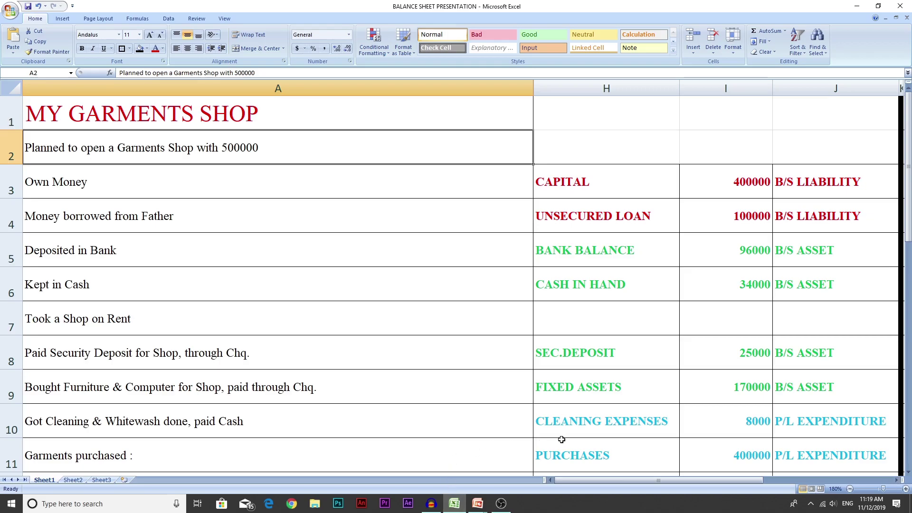
left_click(613, 186)
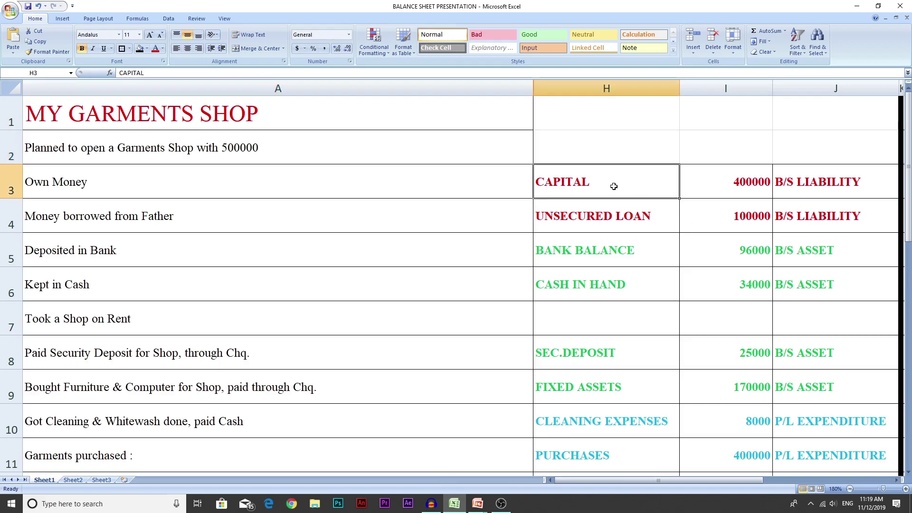
left_click(716, 180)
left_click(848, 182)
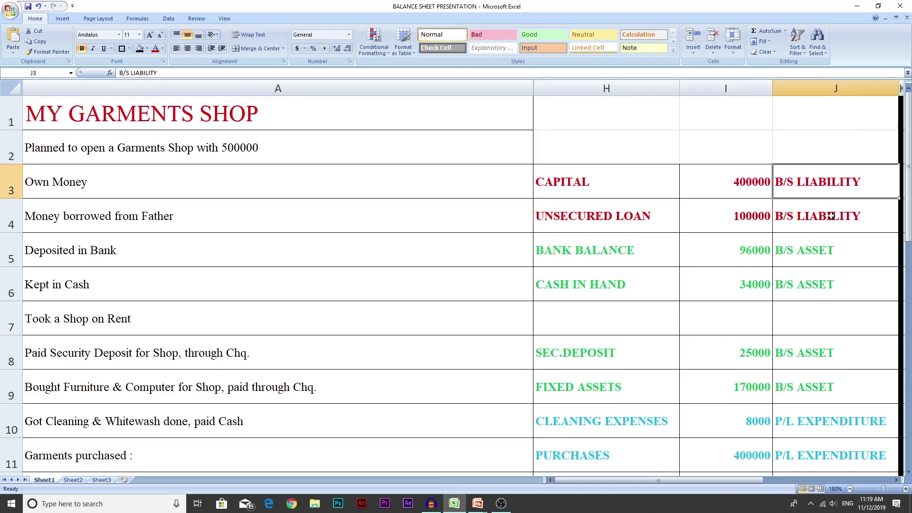
Step: Look across row 3 of the balance sheet and P & L tables, from LIABILITY to CLSG.STOCK
key("Right")
key("Right")
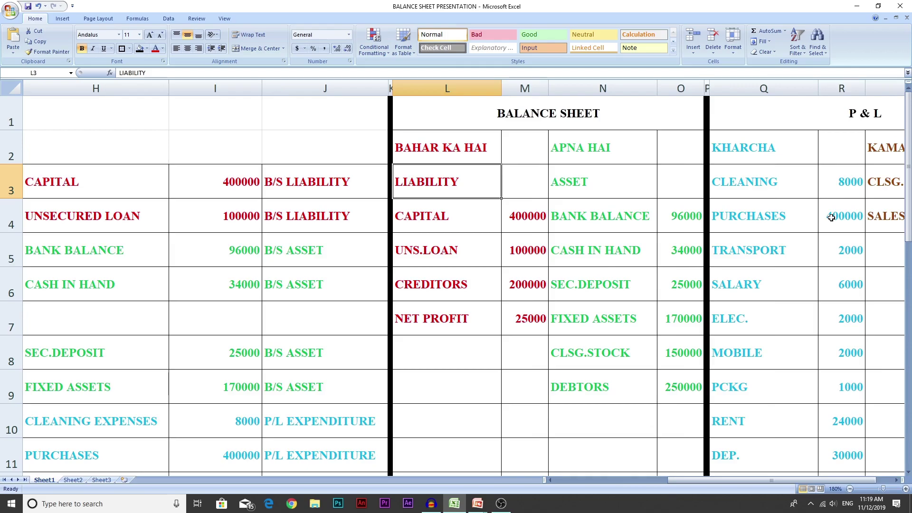
key("Right")
key("Right")
key("Right")
key("Right")
key("Right")
key("Right")
key("Right")
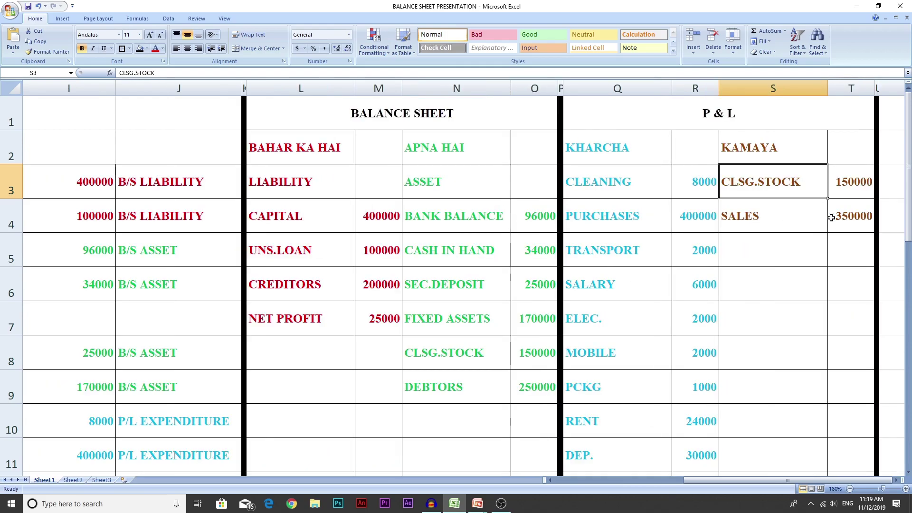
Step: Review the P & L and BALANCE SHEET headings in row 1 above the two tables
left_click(617, 138)
key("Up")
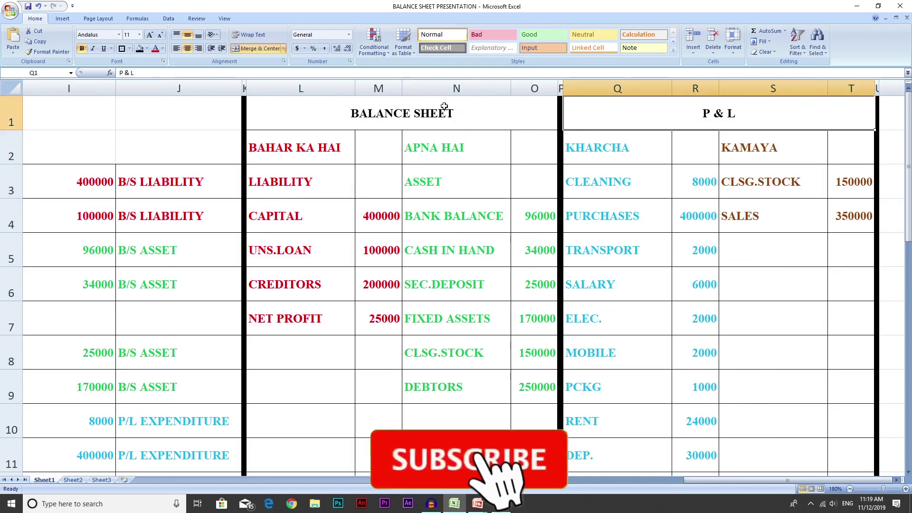
key("Left")
key("Left")
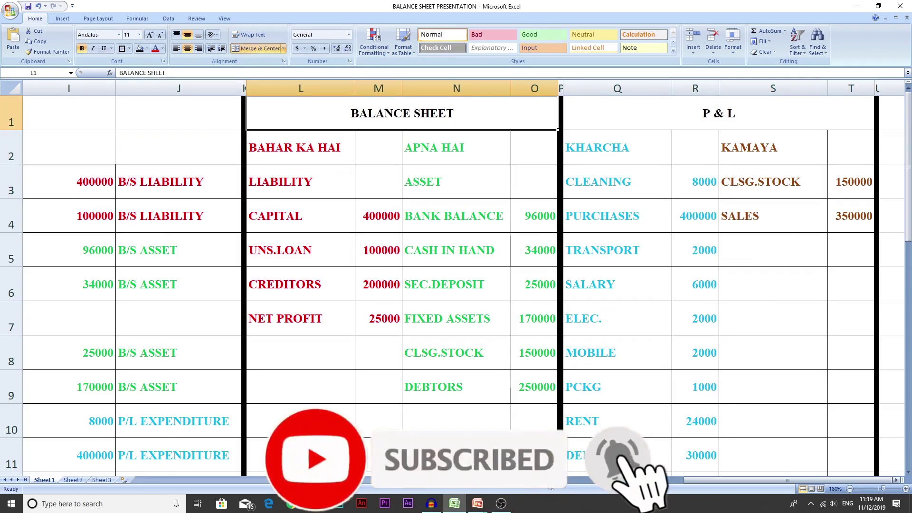
scroll(551, 488, "left", 2)
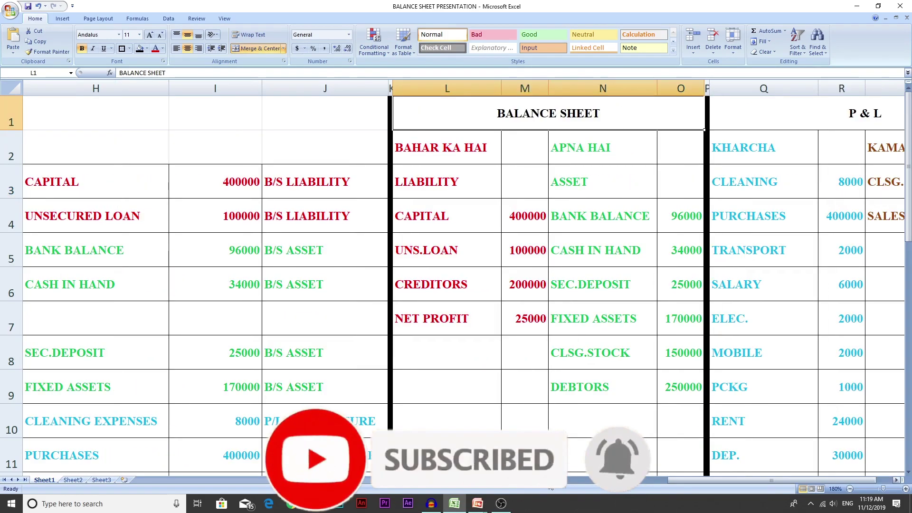